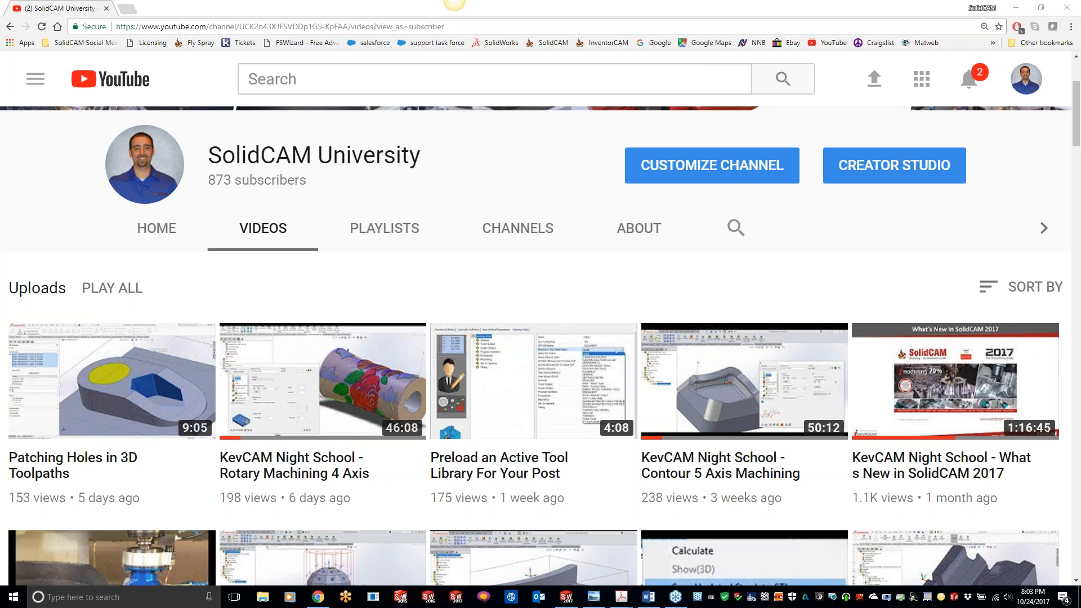
Minimize the browser and switch to SOLIDWORKS with the EXTRUDER SCREW assembly in view.
click(1013, 8)
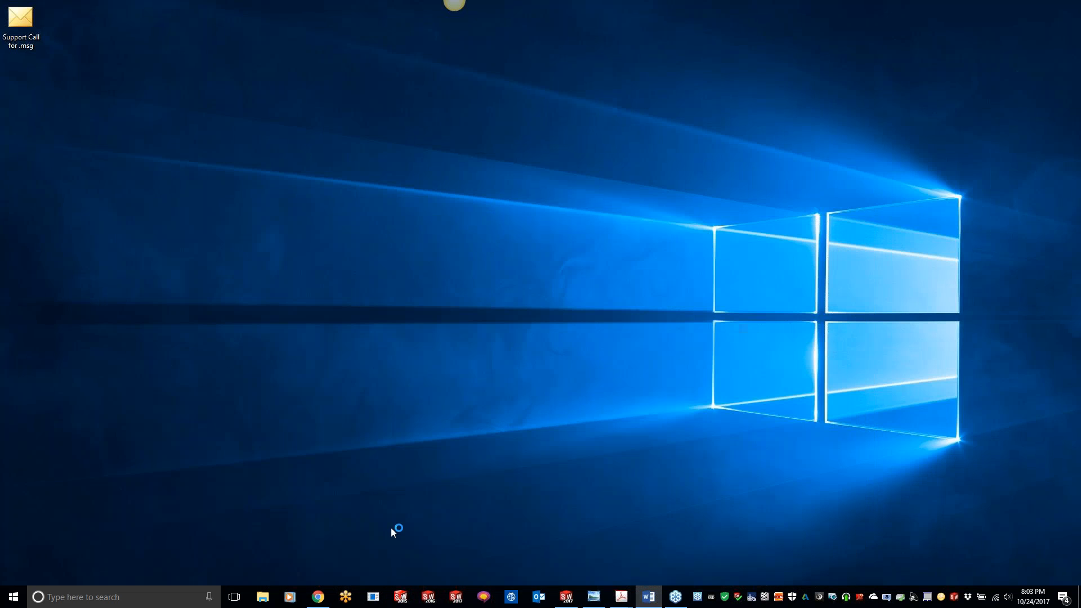
click(567, 597)
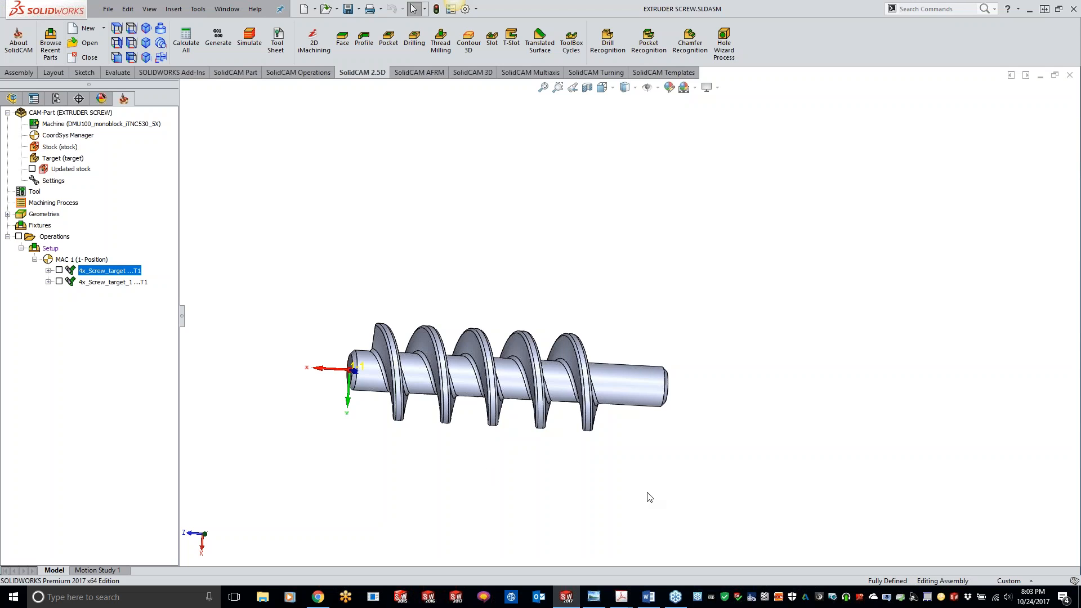
scroll(425, 260, down, 2)
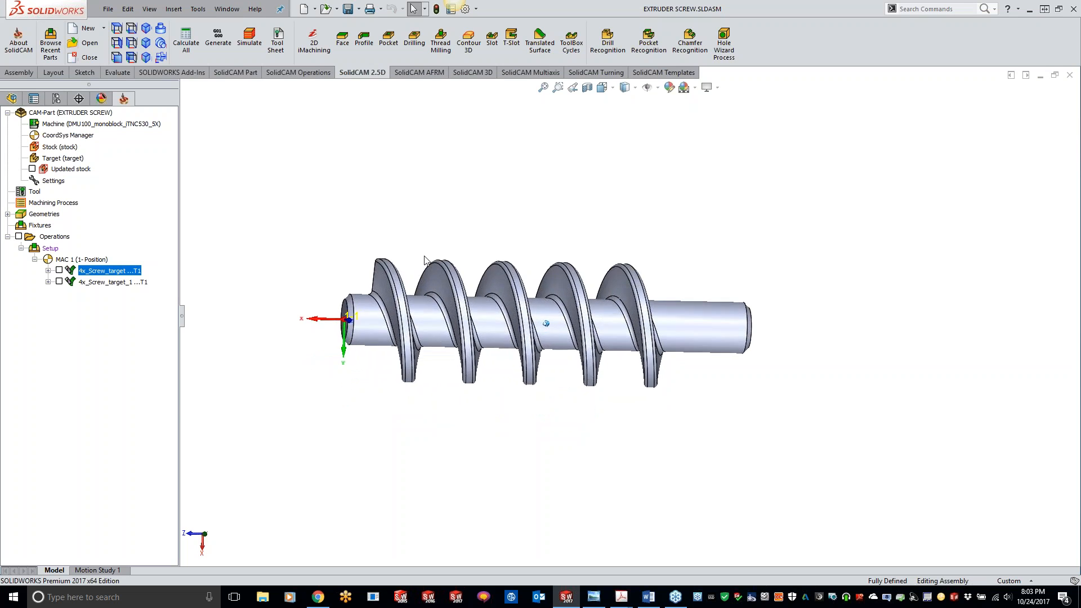
scroll(425, 260, down, 1)
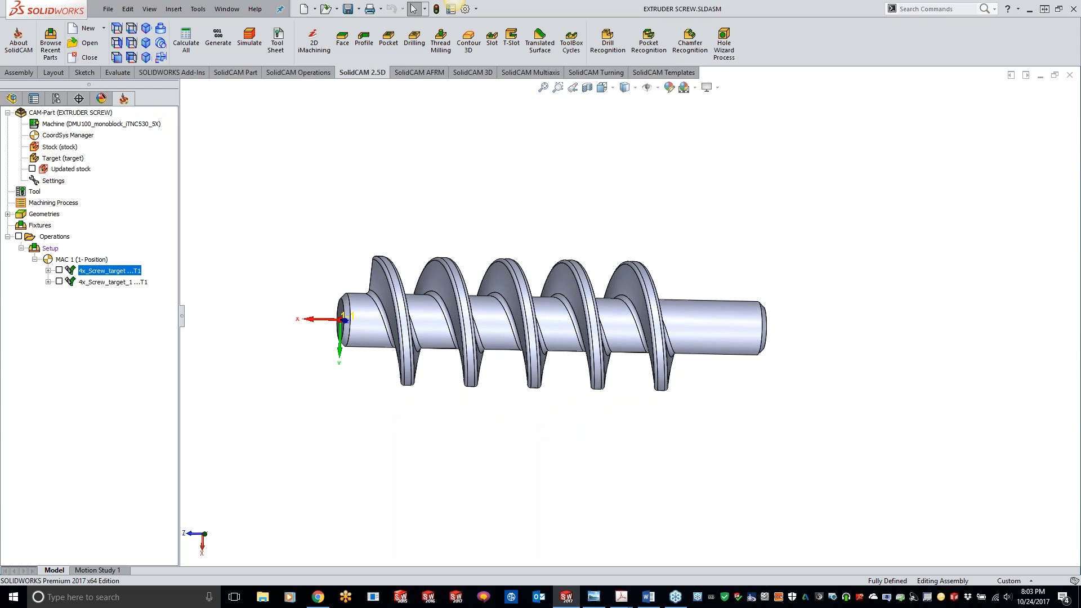
Open the first screw machining operation, 4x_Screw_target, and examine its strategy options and the selected machining surfaces.
click(529, 72)
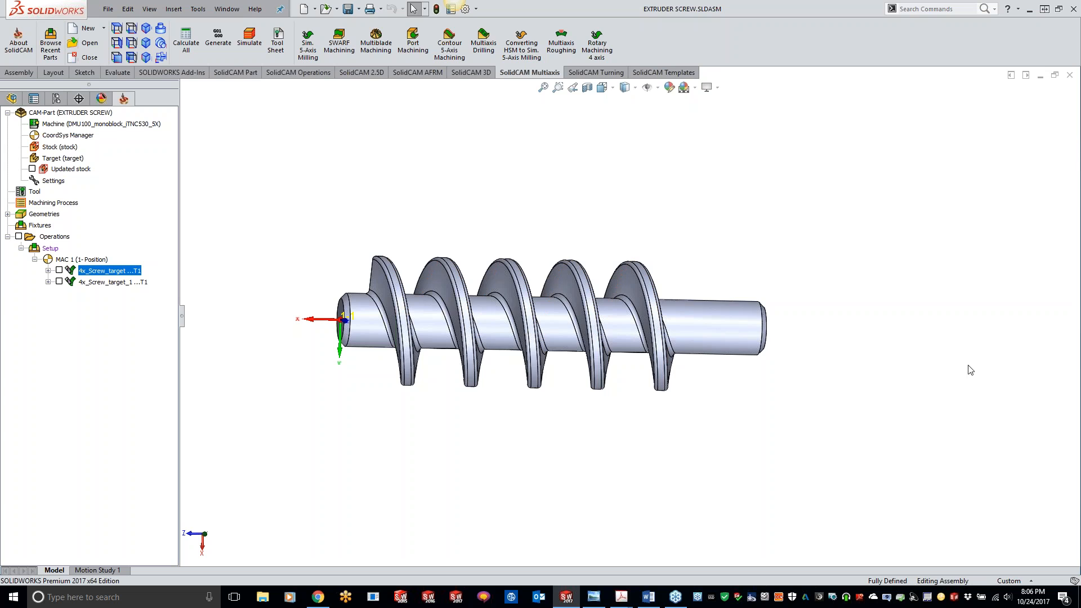
double_click(114, 271)
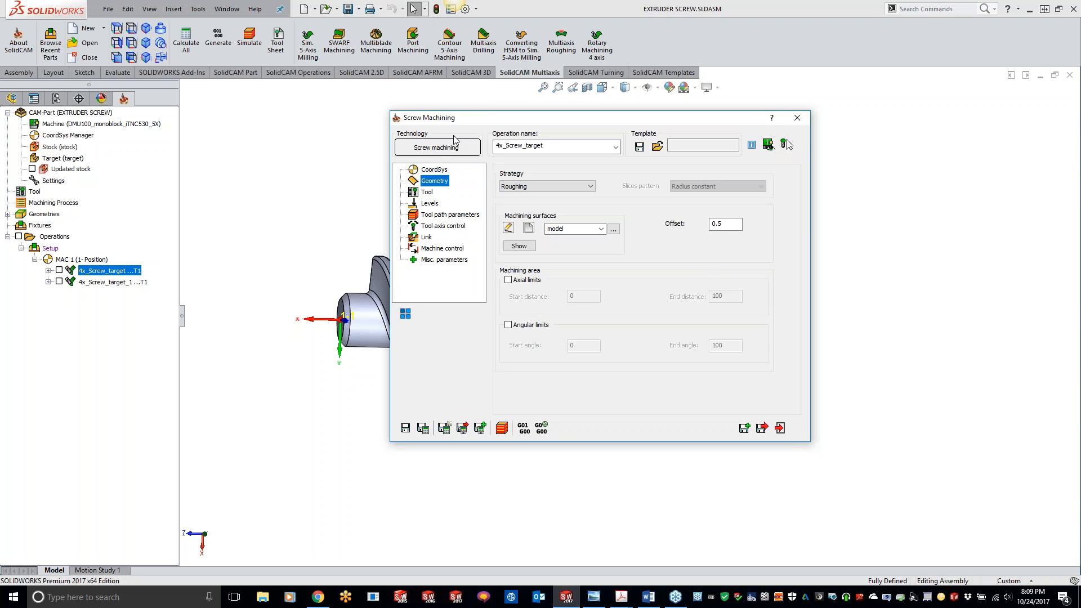
click(594, 186)
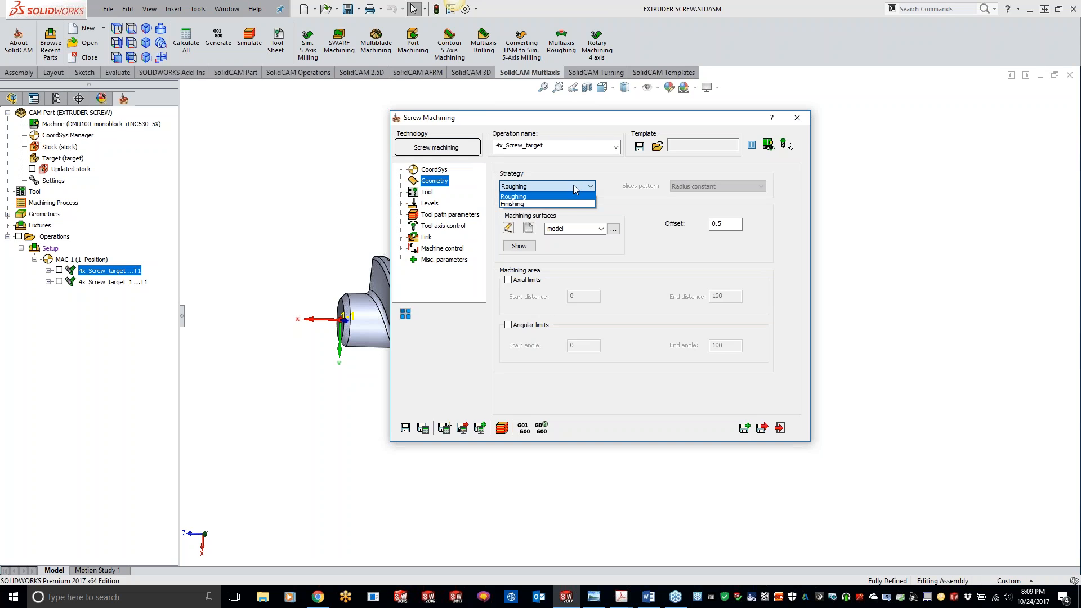
click(572, 188)
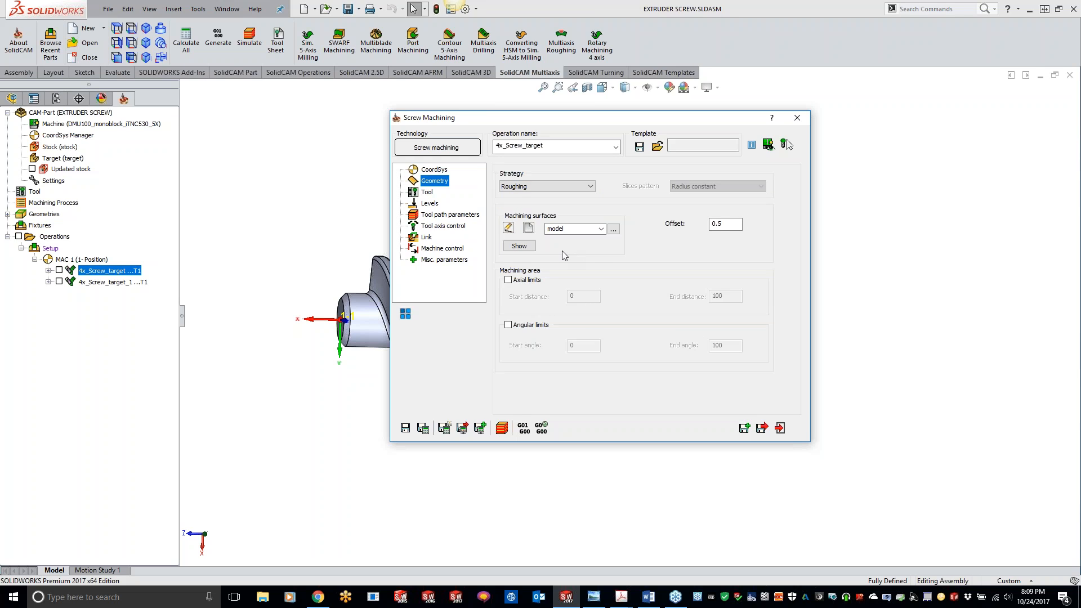
click(519, 248)
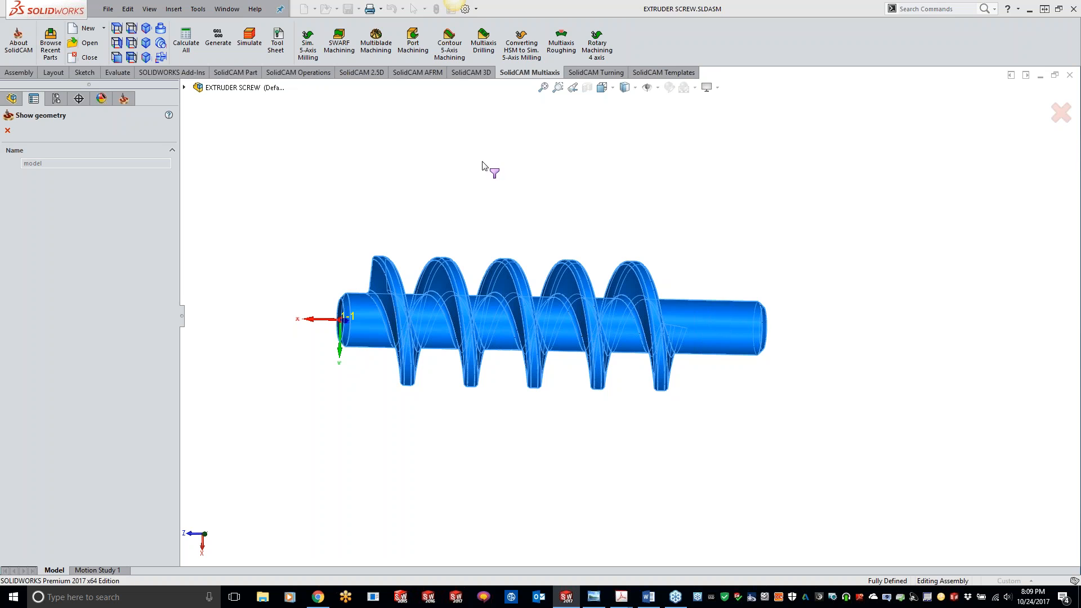
click(8, 130)
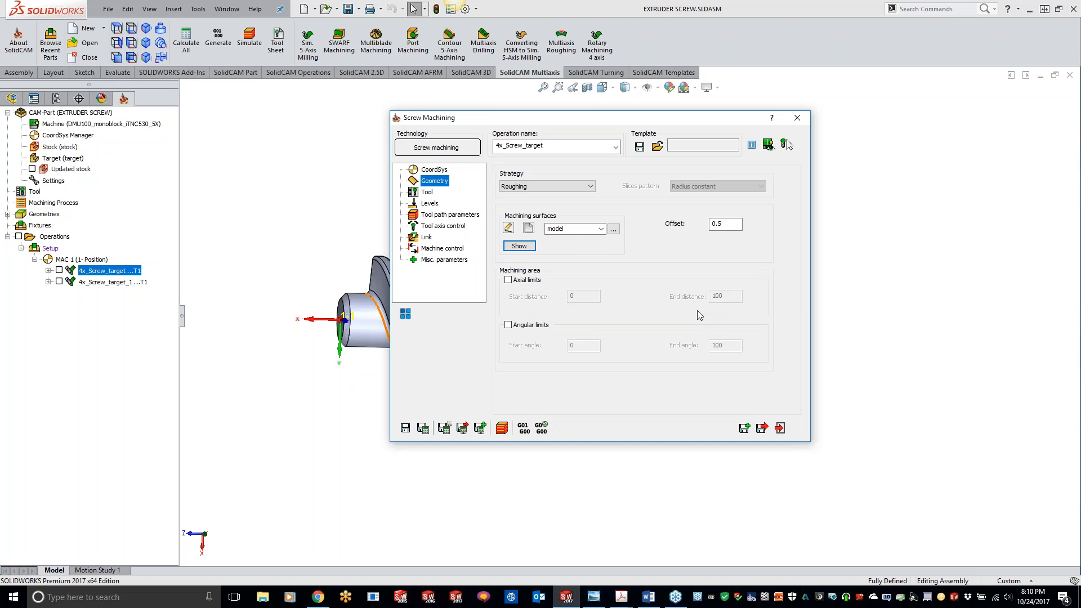
Examine the tool definition and the clearance and safety levels of the screw roughing operation.
click(428, 193)
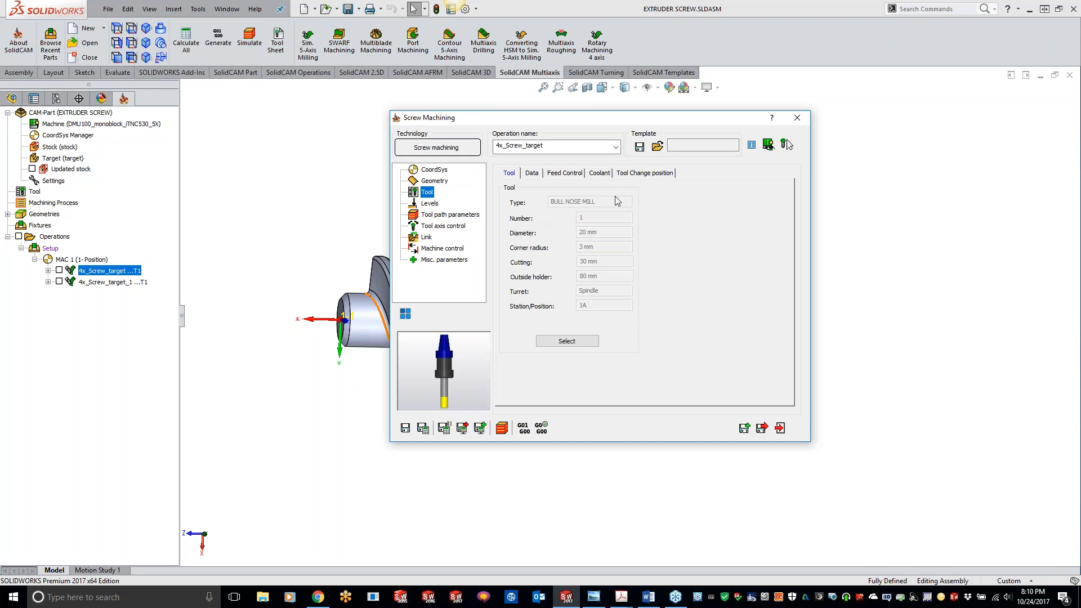
click(431, 204)
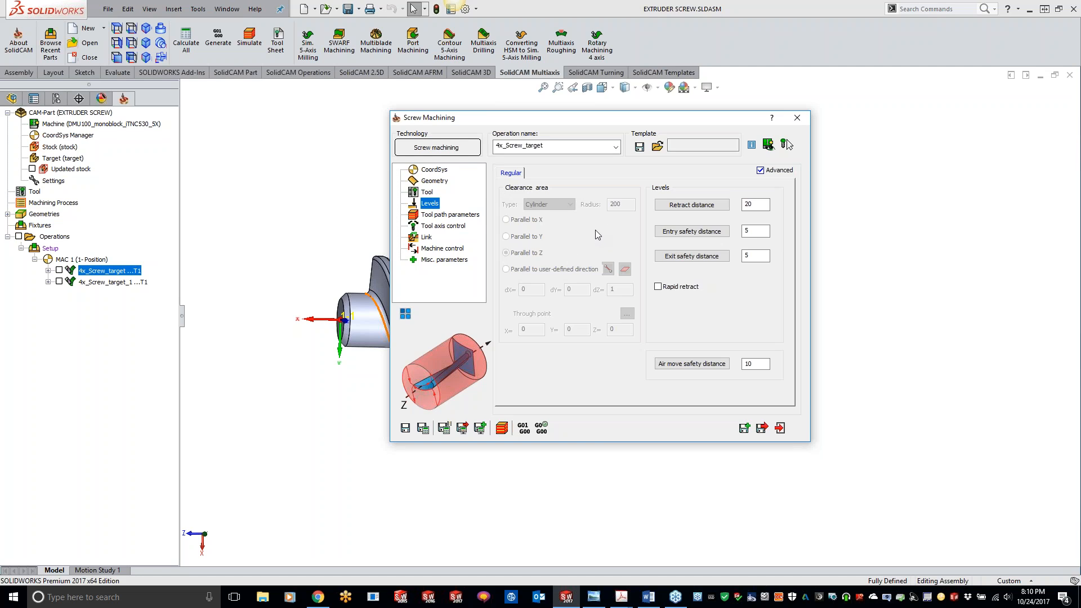
mouse_move(722, 365)
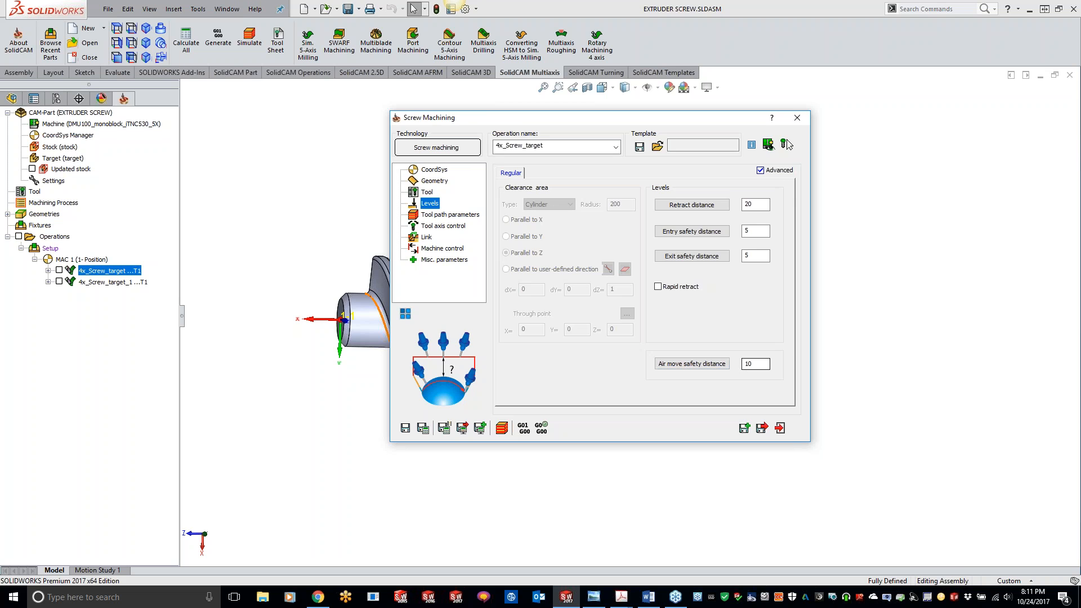
drag(496, 120, 669, 118)
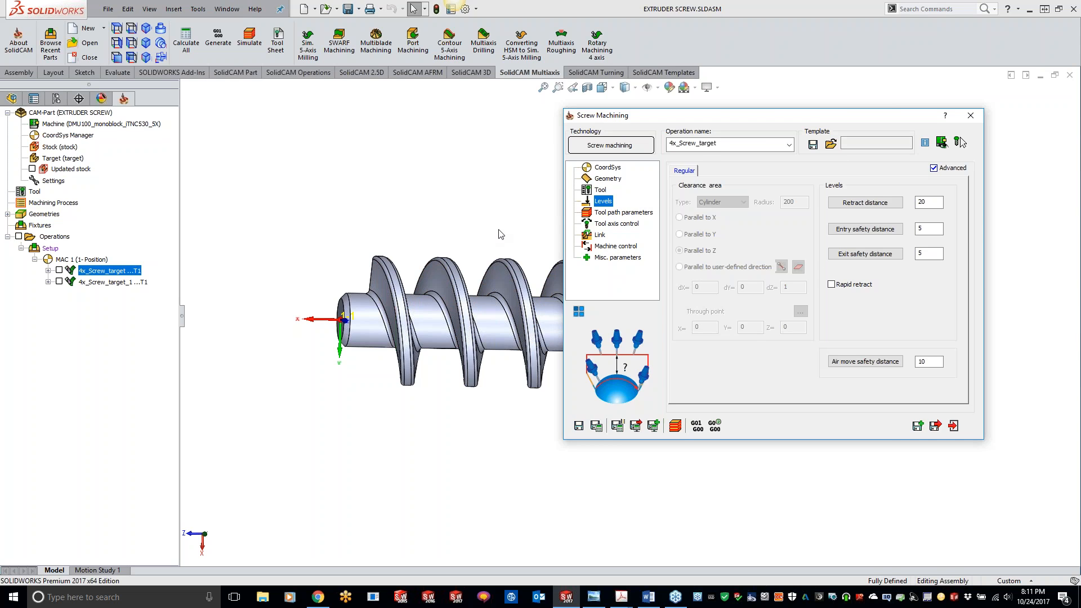
Examine the operation's surface quality settings, including cut tolerance, step down and maximum step over.
click(635, 214)
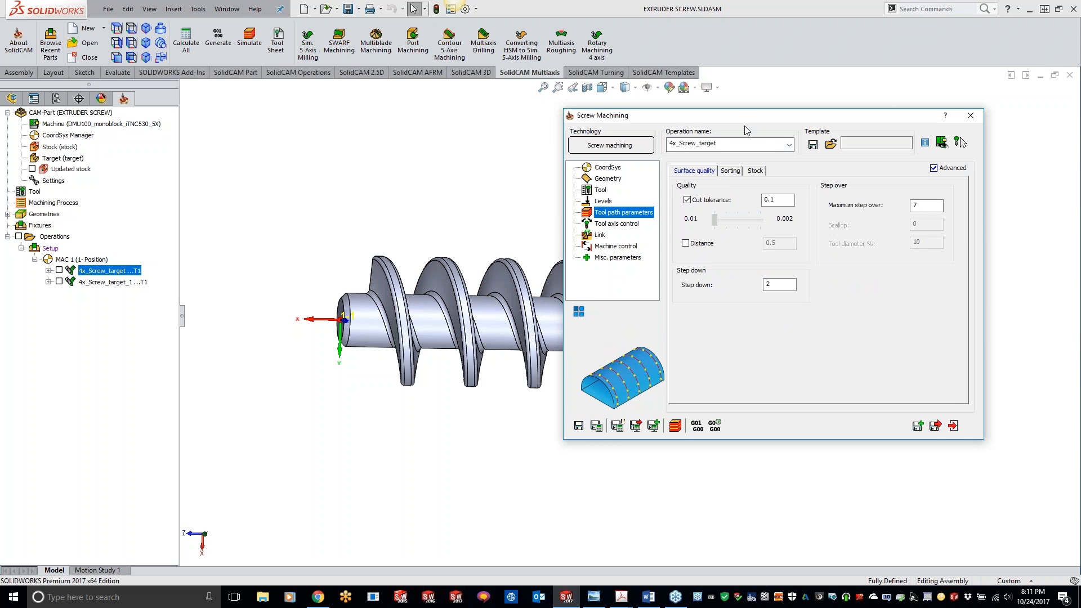
drag(744, 119, 449, 120)
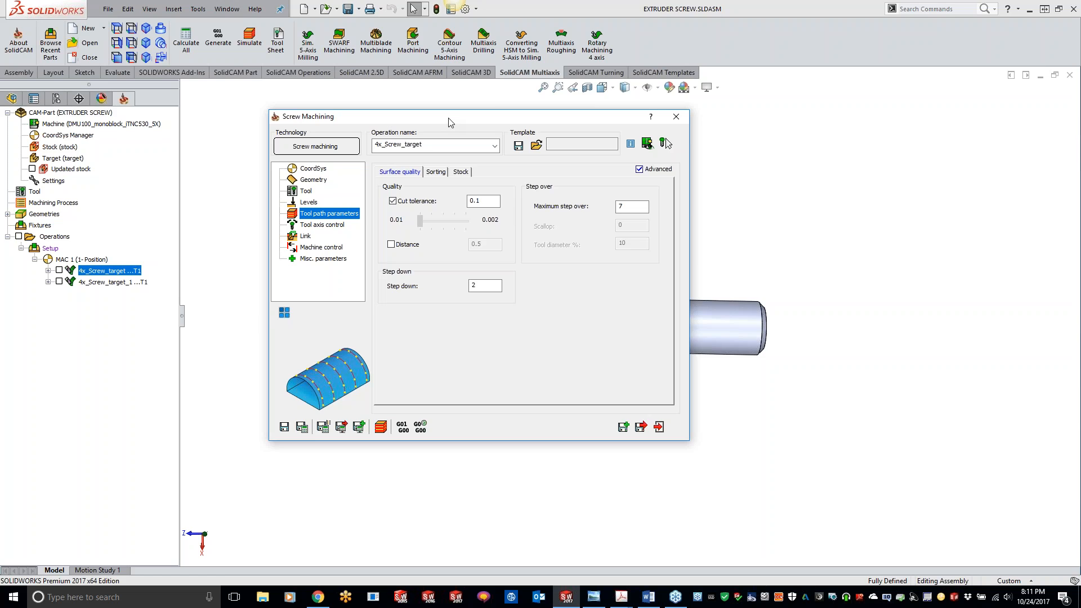
click(494, 201)
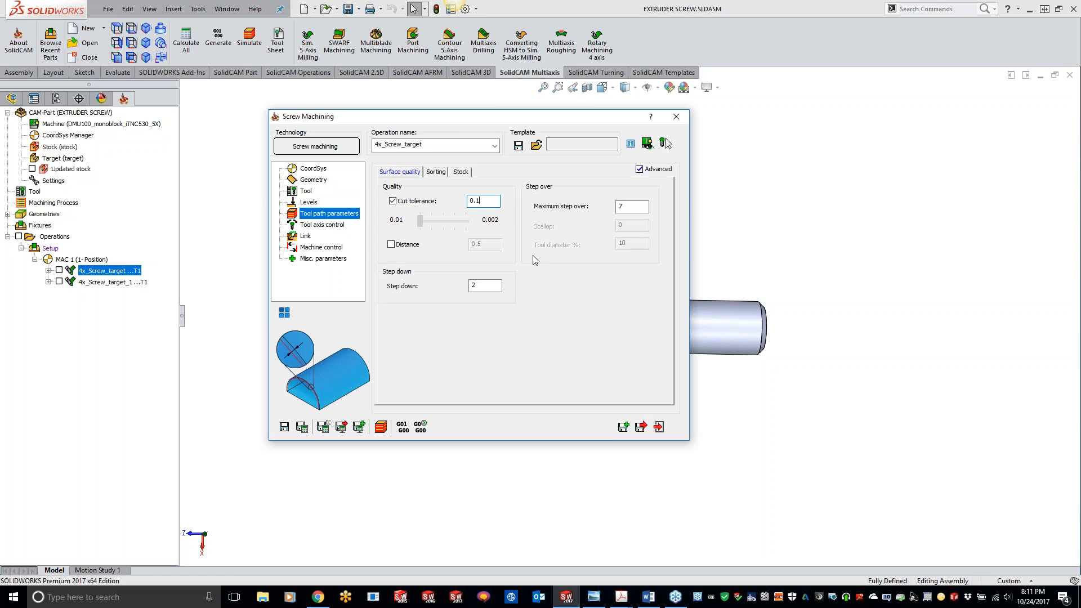
click(492, 289)
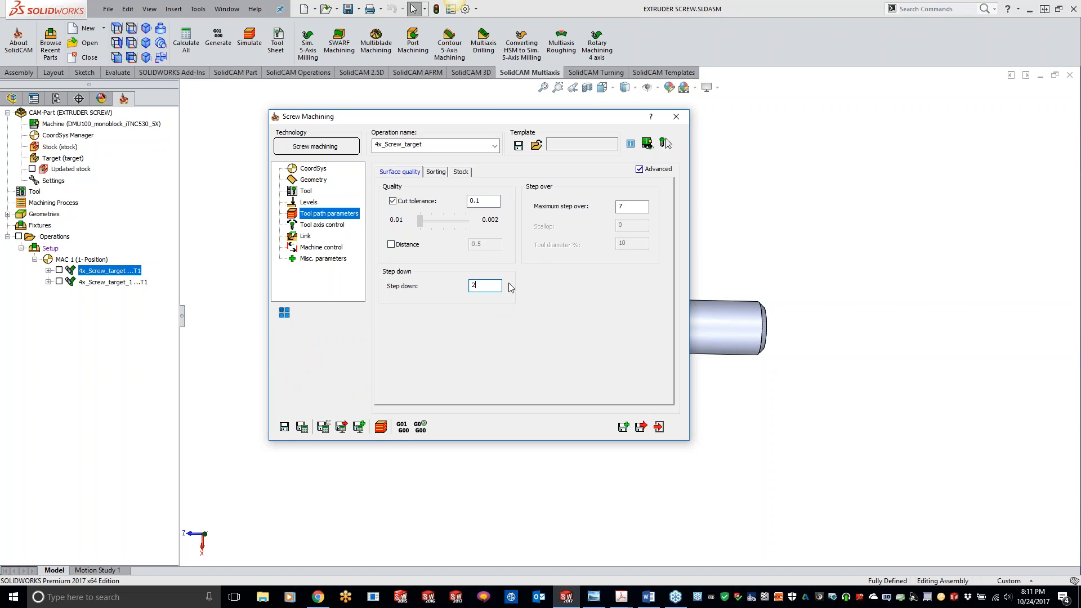
mouse_move(632, 206)
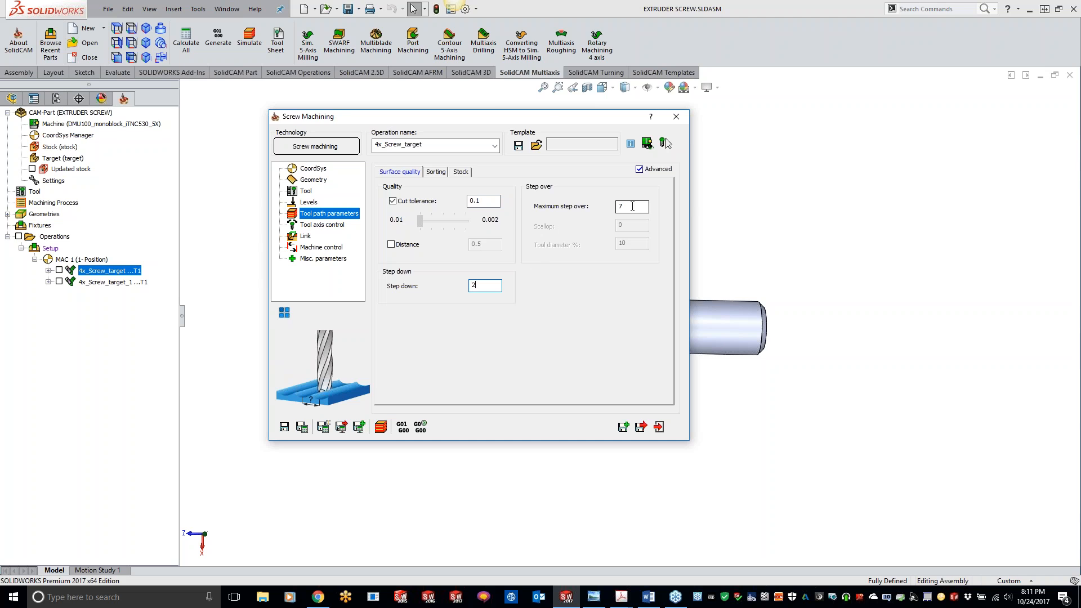
Display the 4x_Screw_target toolpath on the model and inspect it normal to the shaft's end face and at an angle.
drag(550, 113, 911, 119)
click(59, 271)
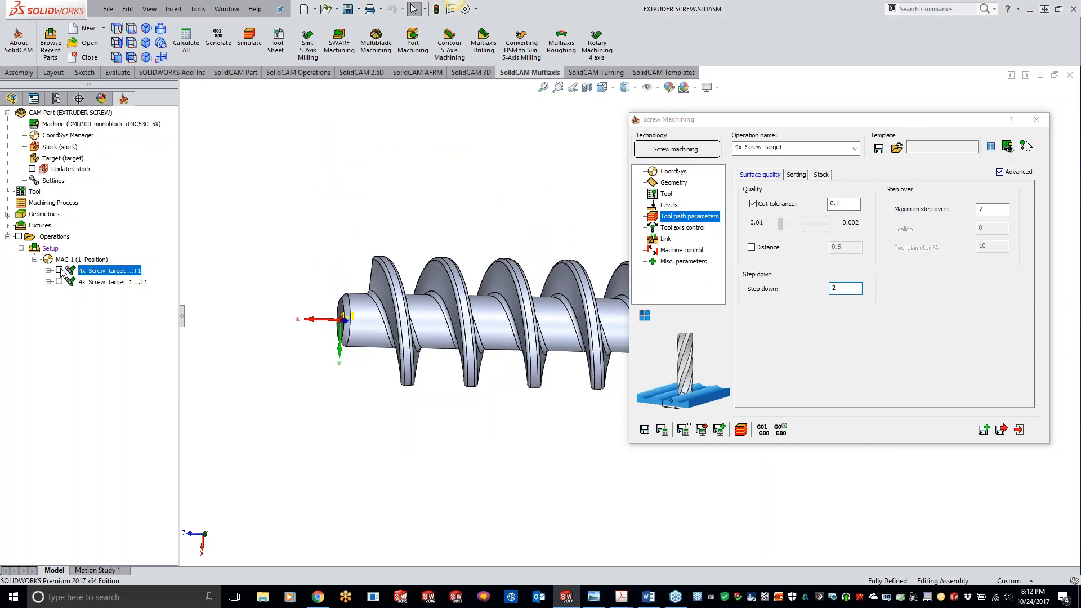
mouse_move(286, 225)
middle_down()
mouse_move(389, 259)
mouse_move(372, 262)
middle_up()
scroll(298, 242, up, 8)
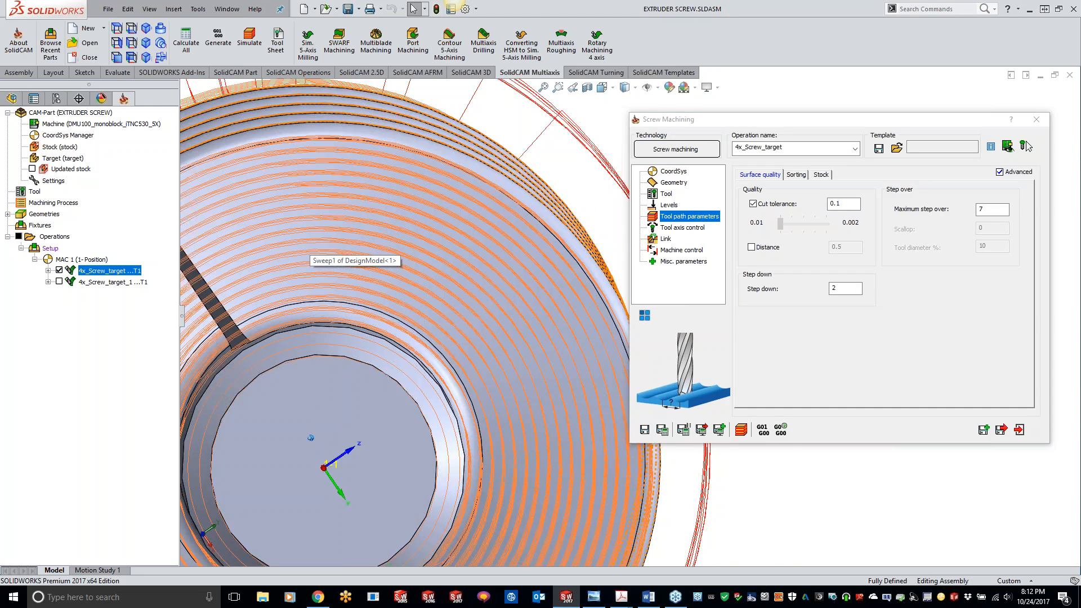
click(297, 479)
key(space)
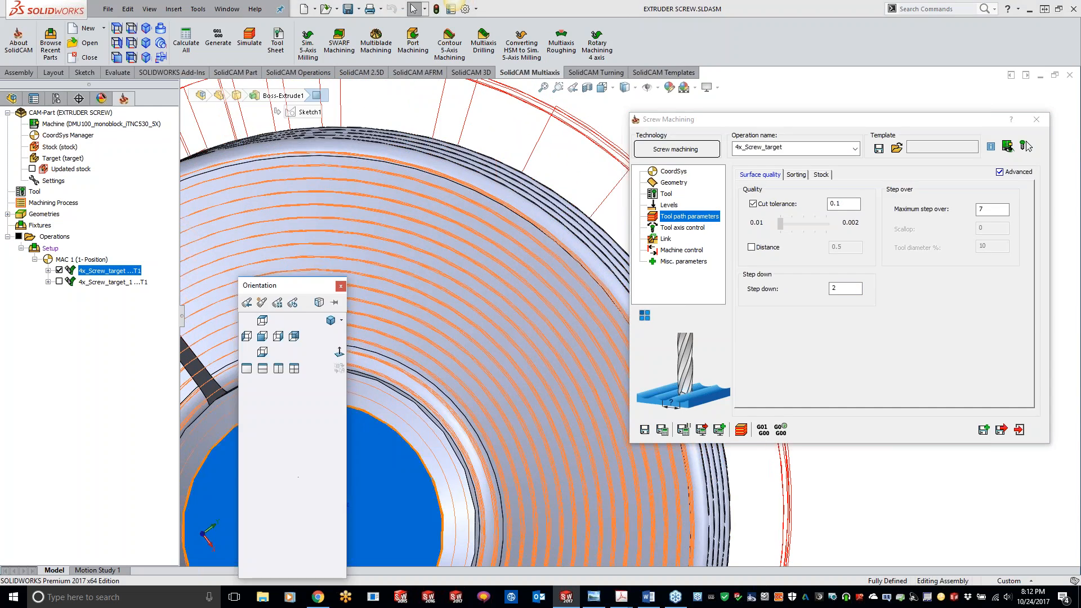
click(339, 352)
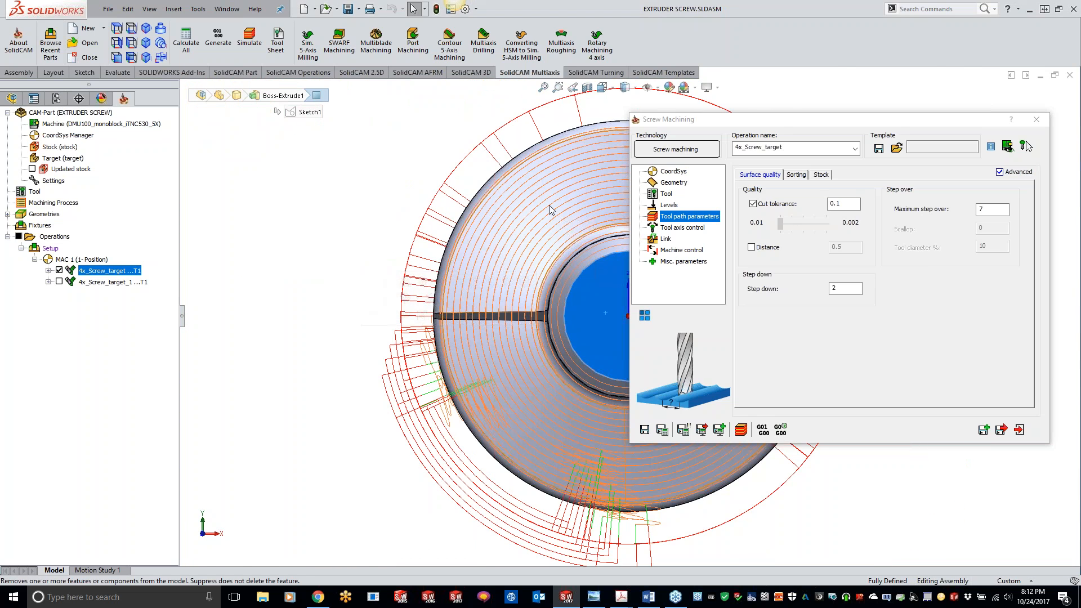
scroll(508, 215, up, 5)
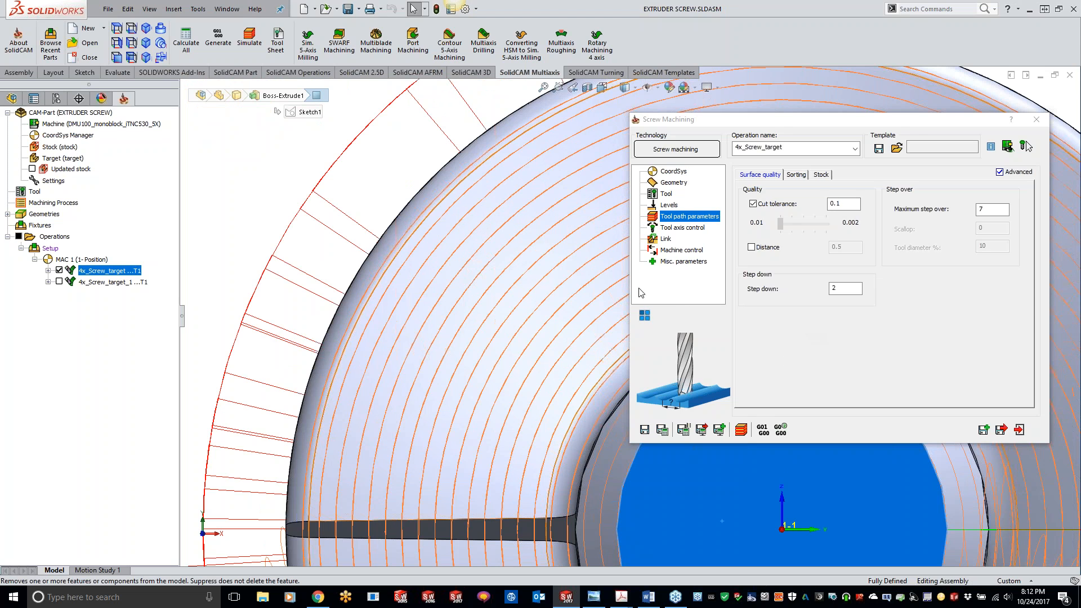
scroll(504, 284, up, 5)
middle_drag(504, 283, 519, 353)
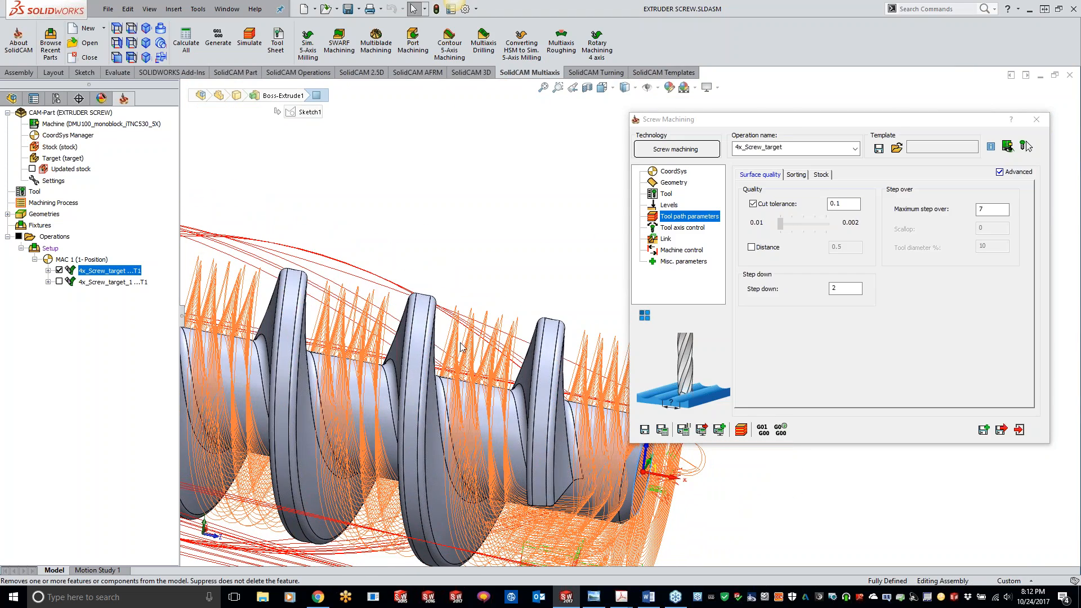
Check the geometry offset of the roughing operation and compare it with the step down and maximum step over settings.
click(986, 209)
click(677, 184)
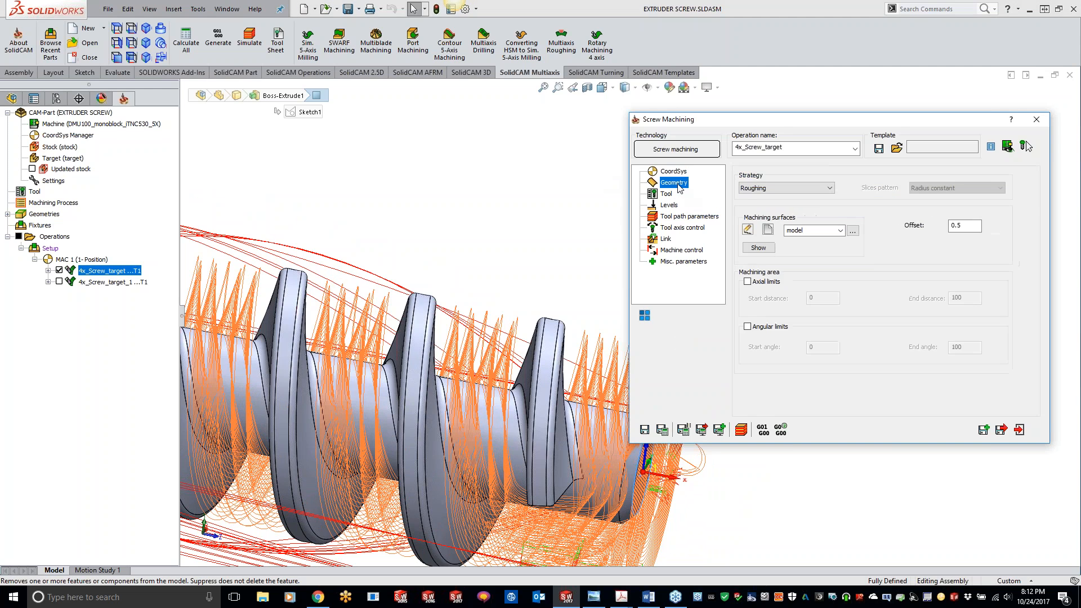
click(965, 225)
key(shift+Home)
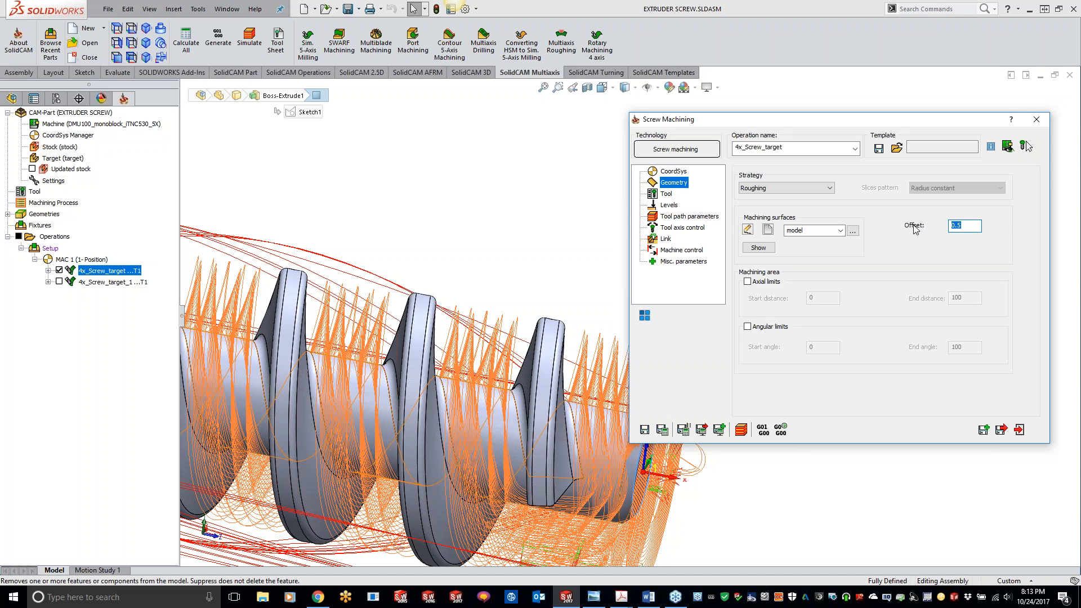
click(706, 217)
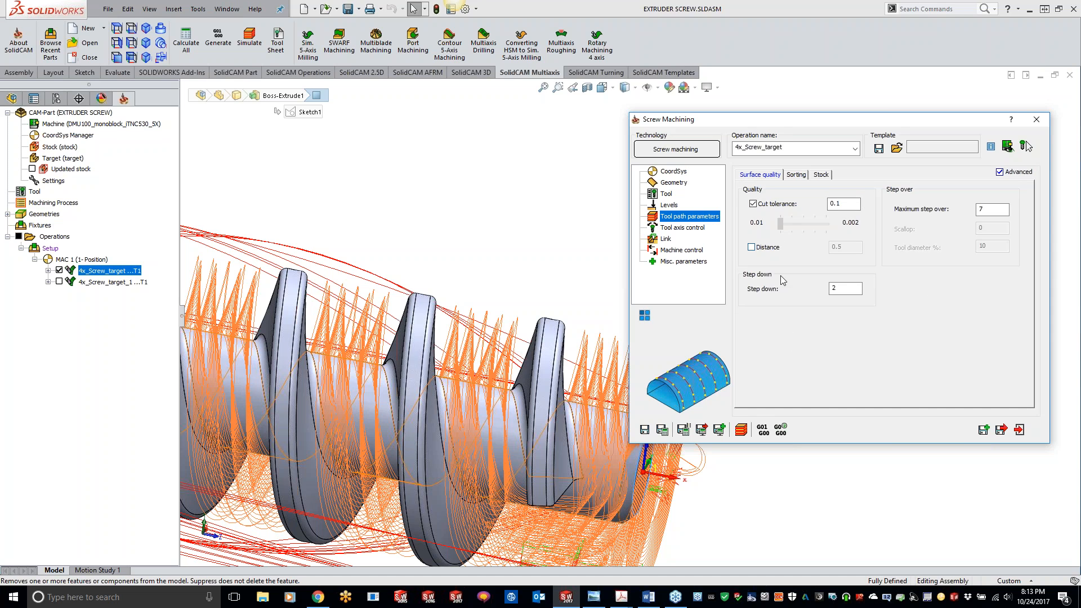
mouse_move(995, 207)
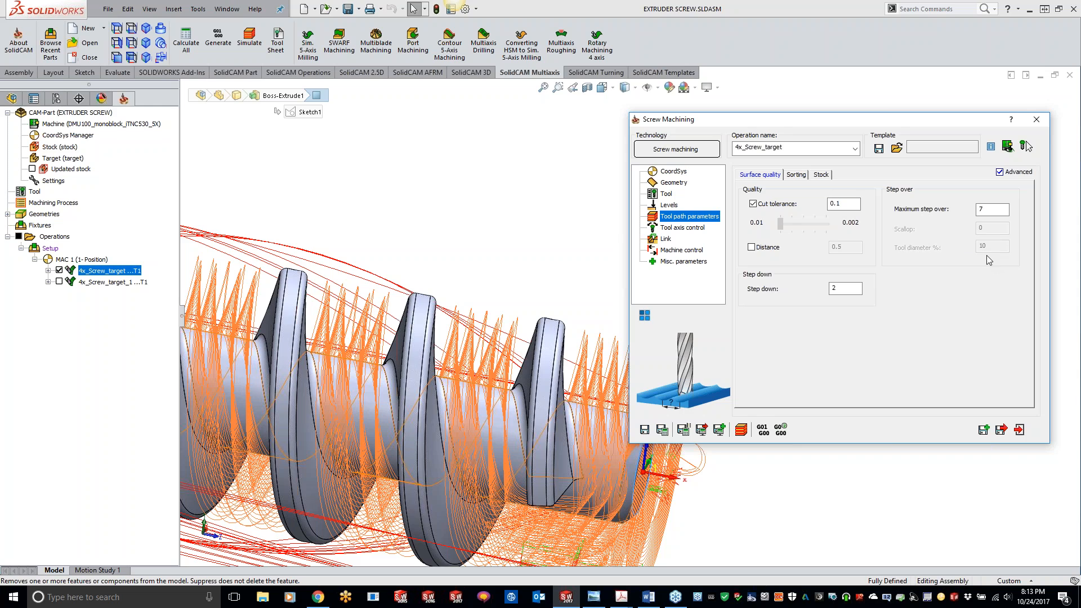
Examine the toolpath sorting settings and the available cutting methods.
click(797, 175)
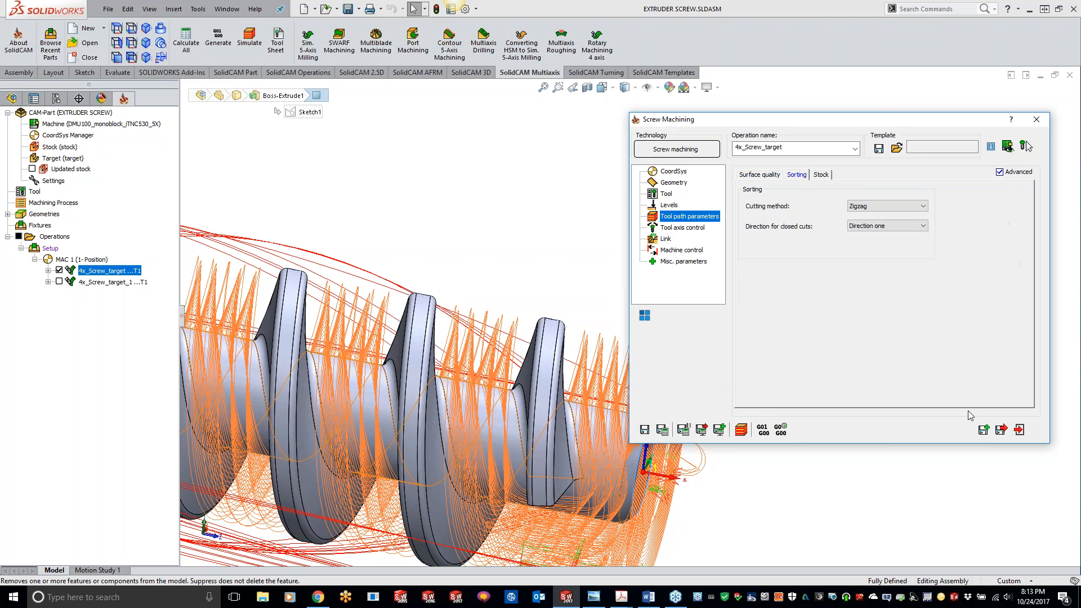
click(891, 205)
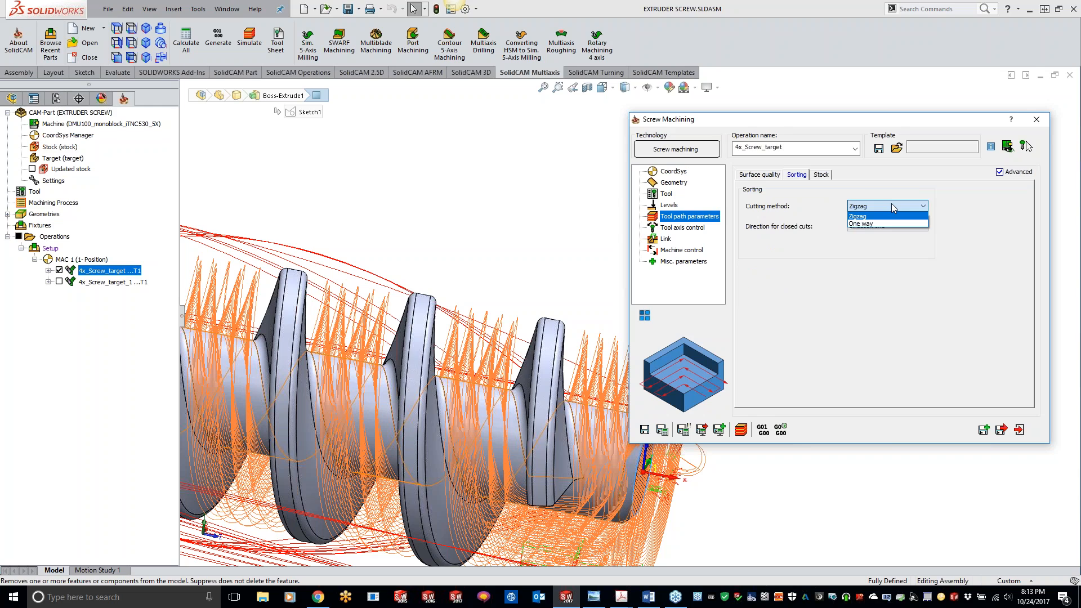
click(891, 206)
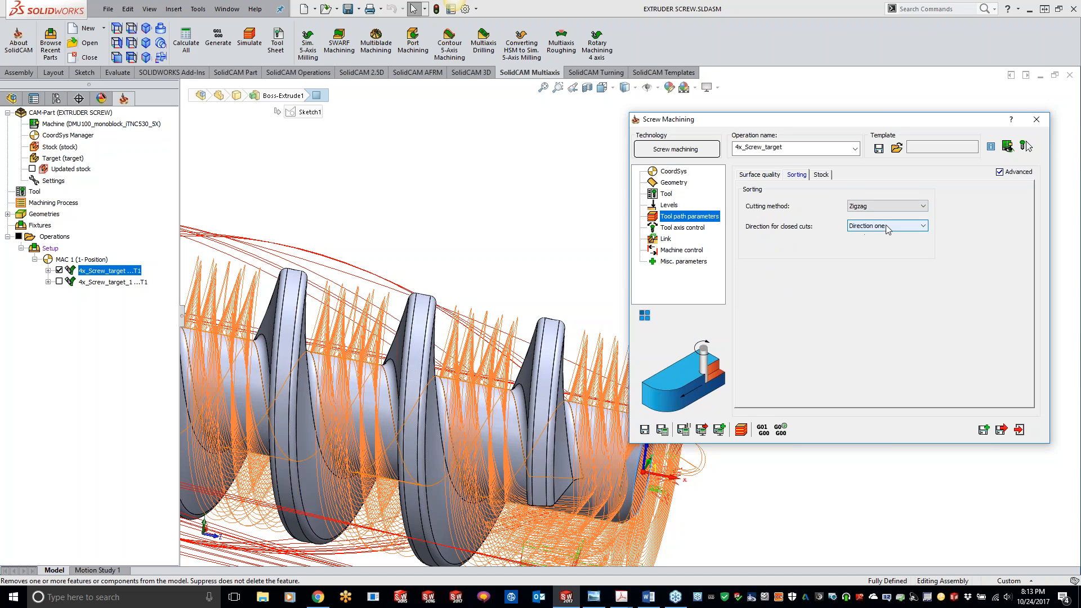
Switch the direction for closed cuts to Direction two and back to Direction one.
click(887, 228)
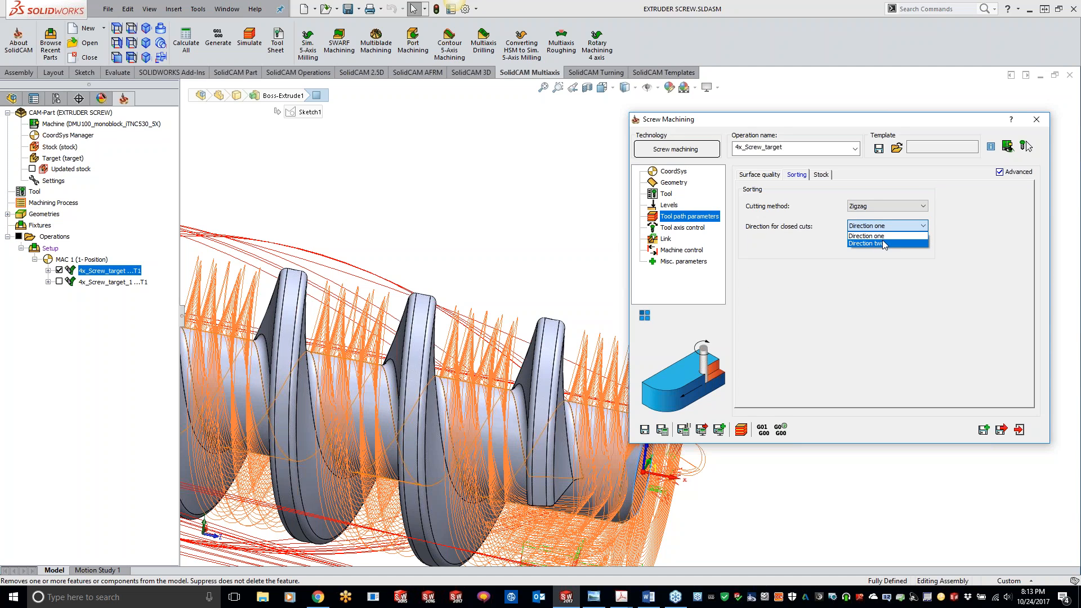
click(883, 241)
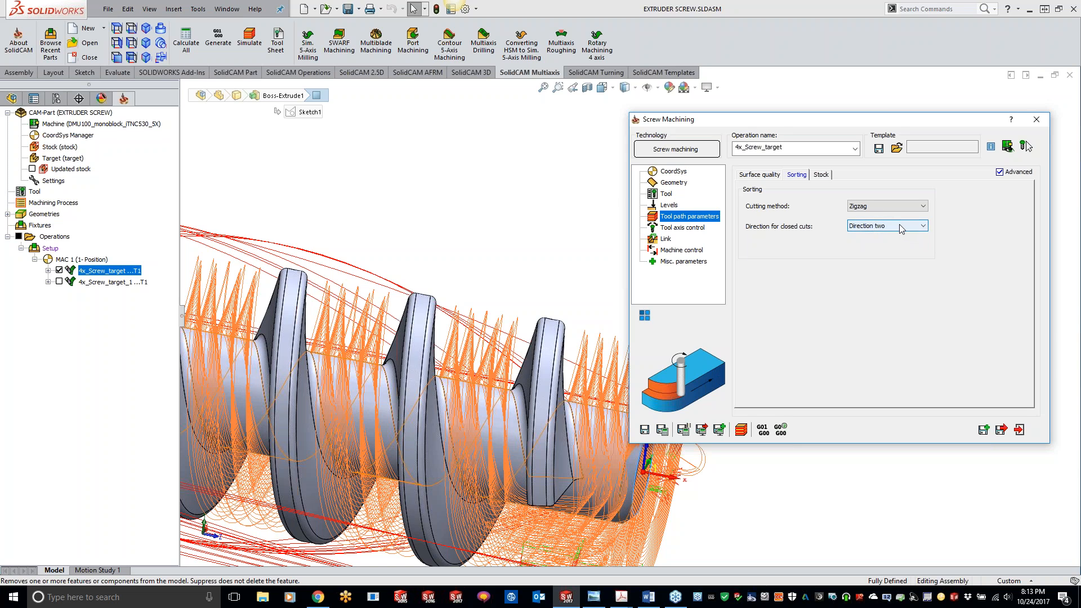
click(900, 225)
click(892, 233)
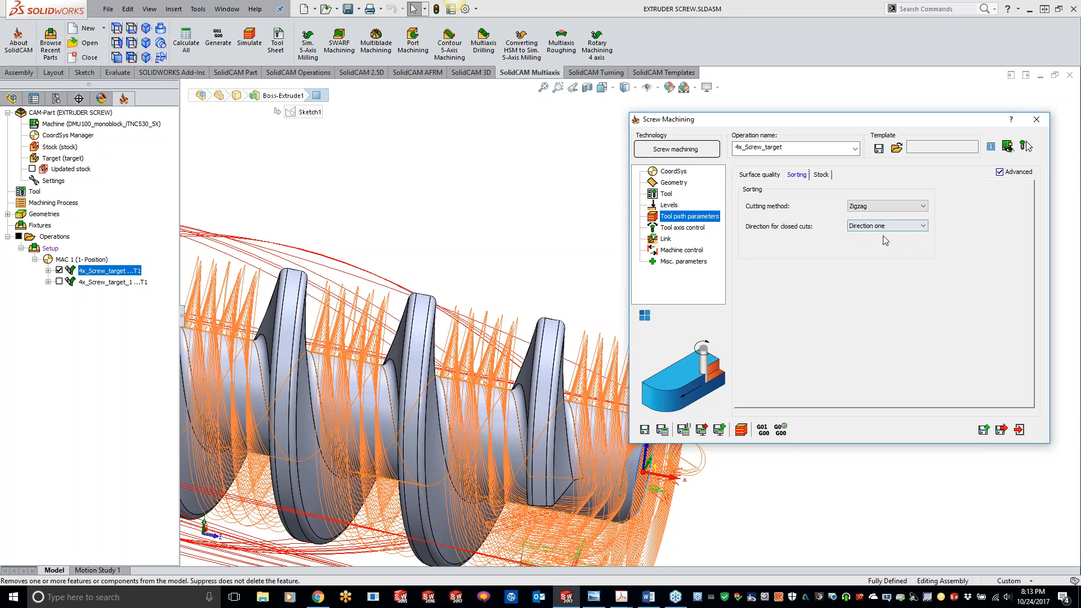
Switch the stock definition style to Bounding Cylinder and back to Auto updated stock, checking the expand and tolerance values.
click(822, 176)
drag(829, 119, 613, 111)
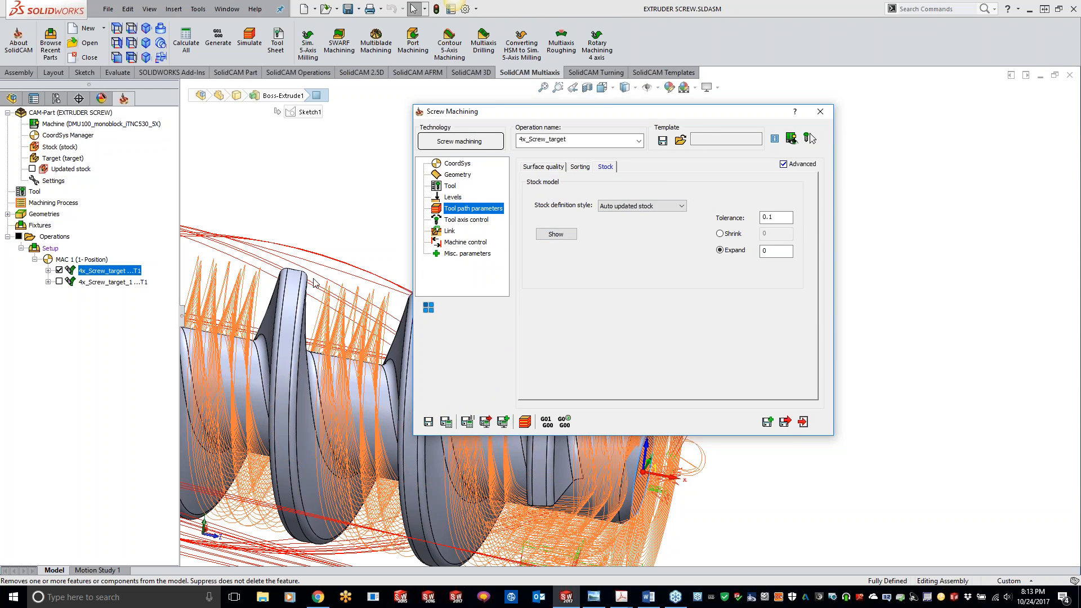
click(622, 209)
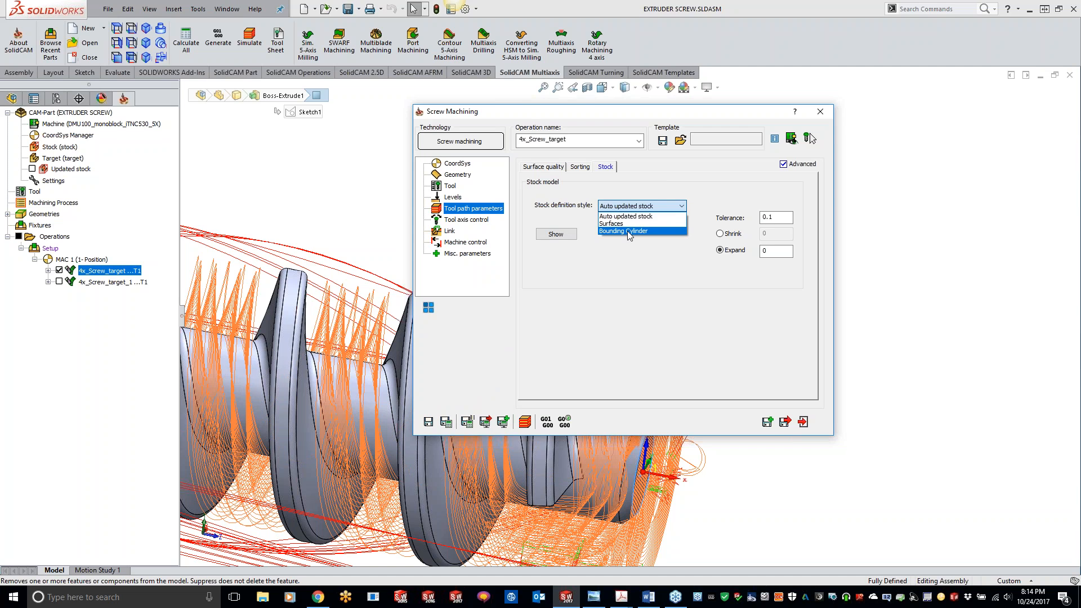
click(628, 231)
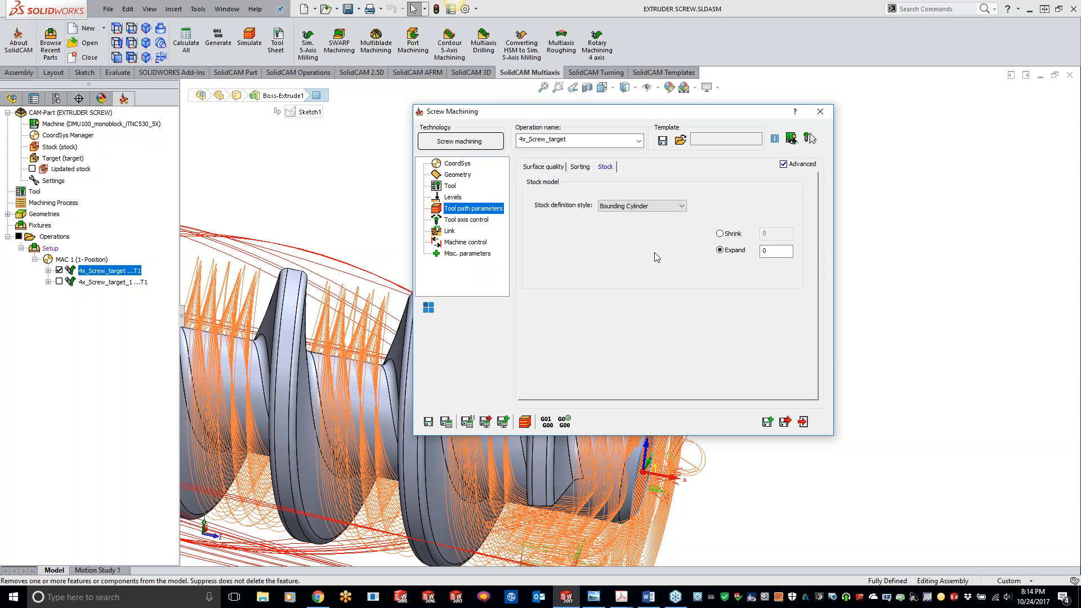
click(779, 251)
click(642, 207)
click(630, 222)
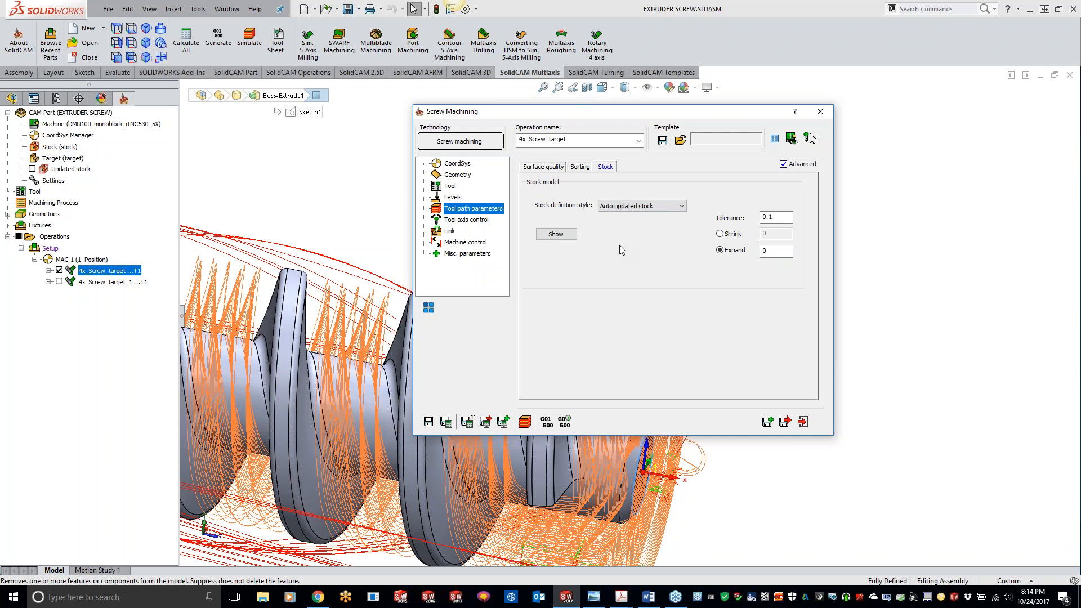
click(781, 216)
Check the output format options in the tool axis control settings, keeping 4 Axis.
click(469, 223)
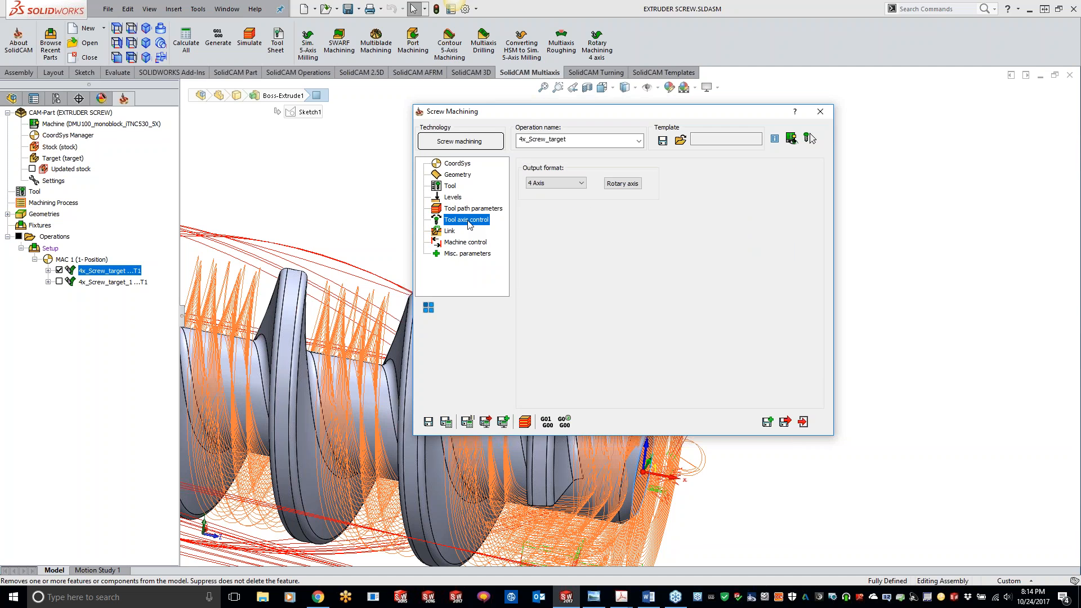
click(562, 184)
click(557, 193)
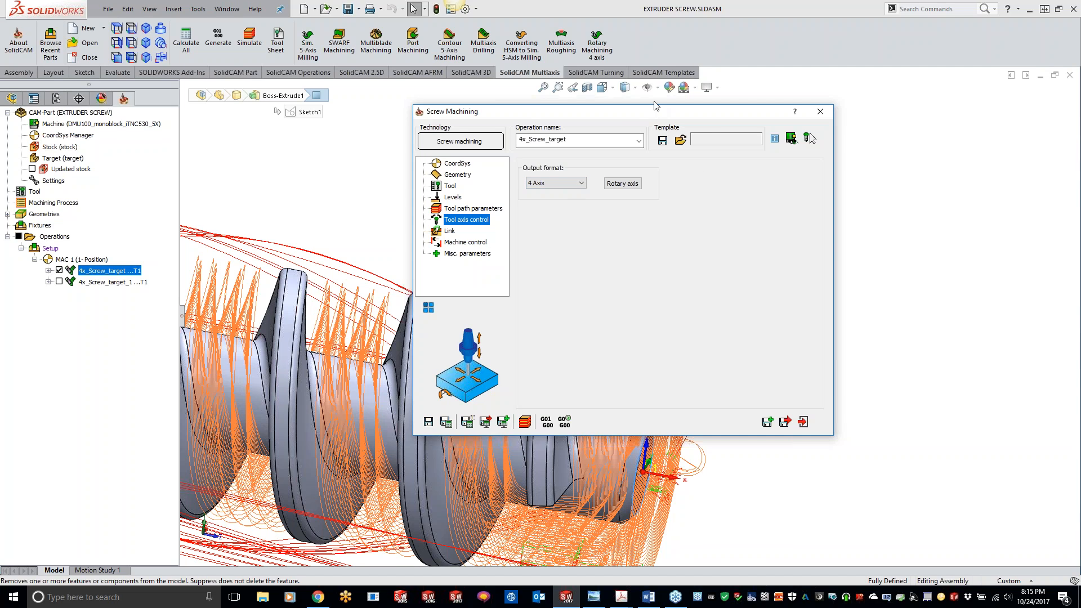
Inspect the toolpath on the model looking at the shaft's end face.
double_click(657, 115)
key(ctrl+1)
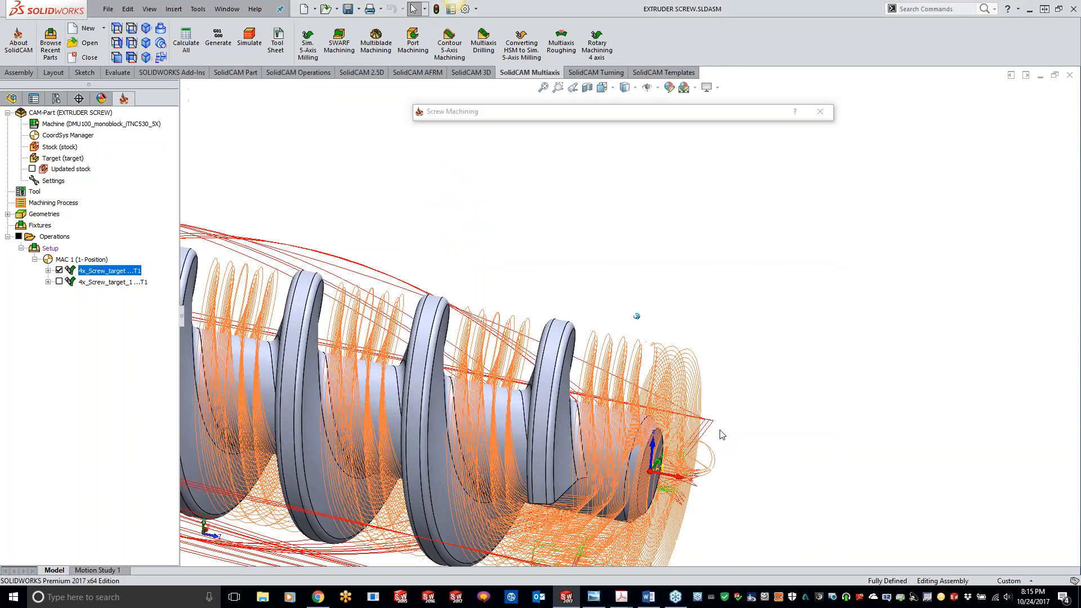
middle_drag(668, 464, 662, 437)
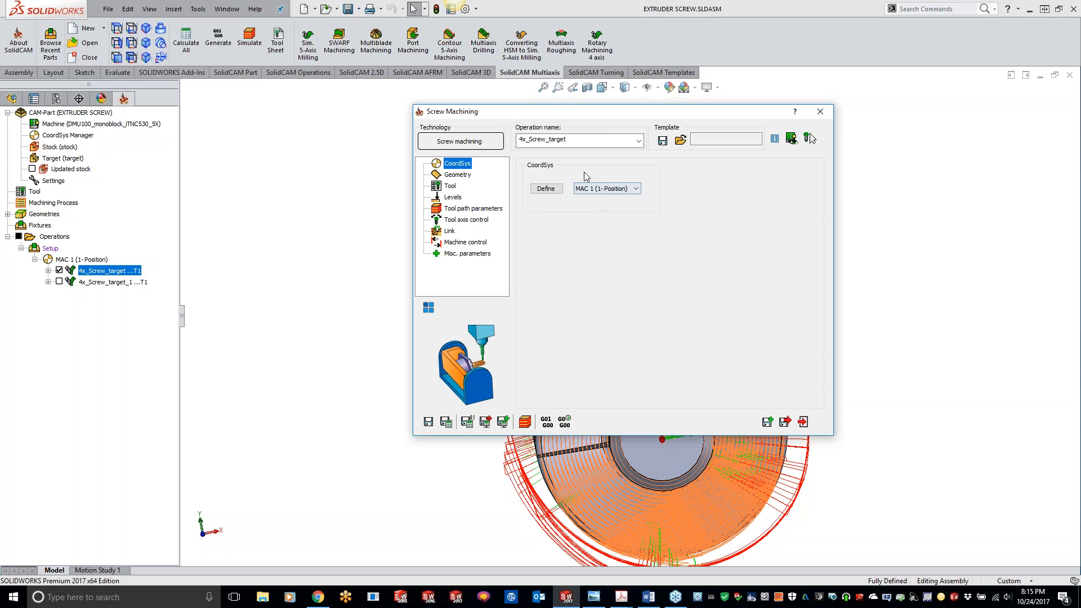
Review the available stock definition styles in the tool path parameters again without changing the selection.
click(464, 209)
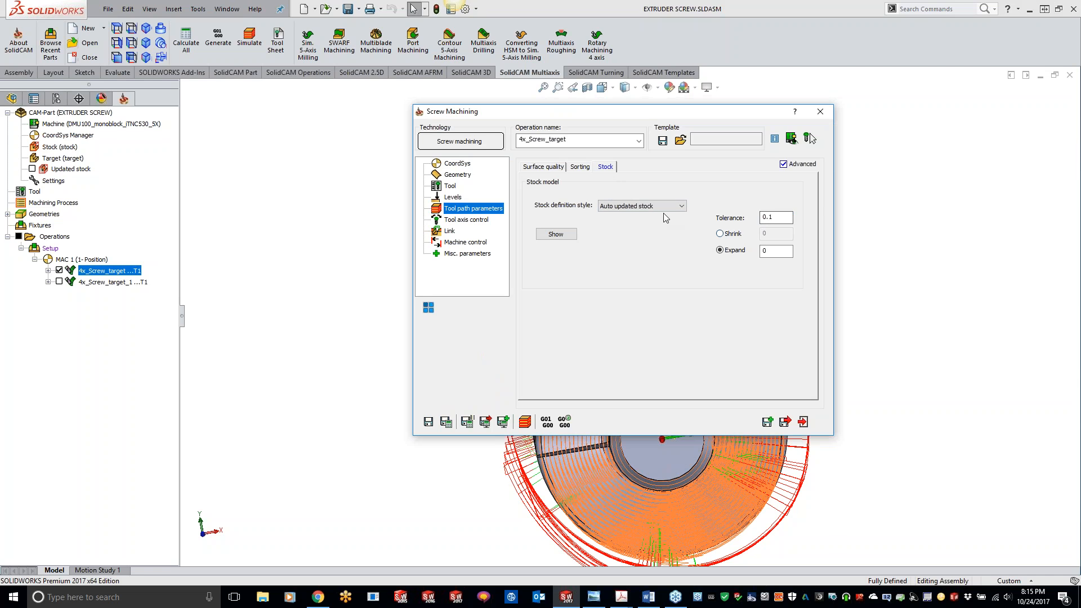
click(645, 206)
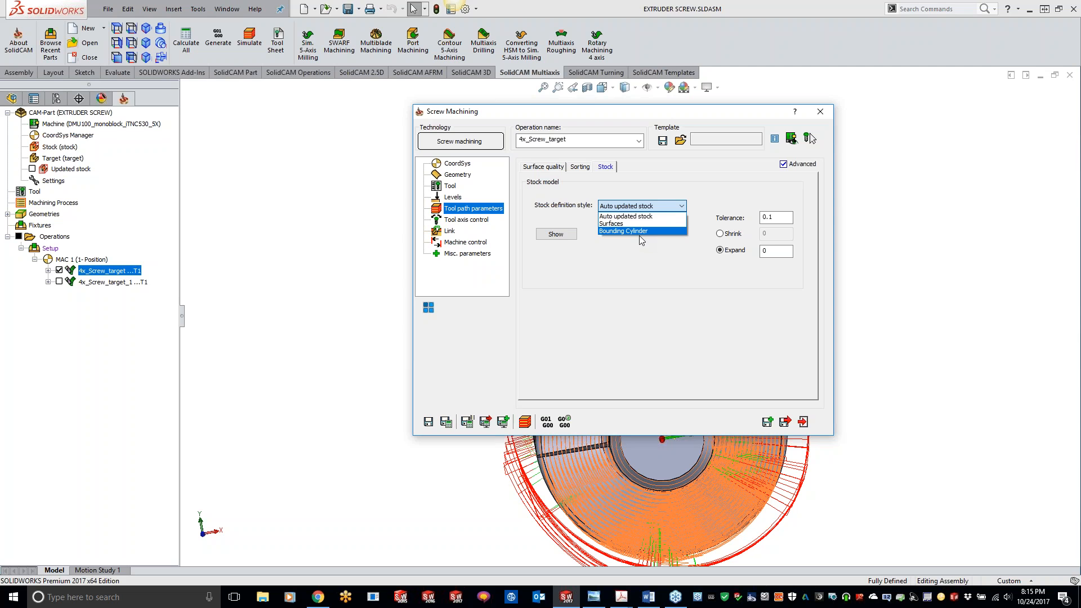
click(693, 310)
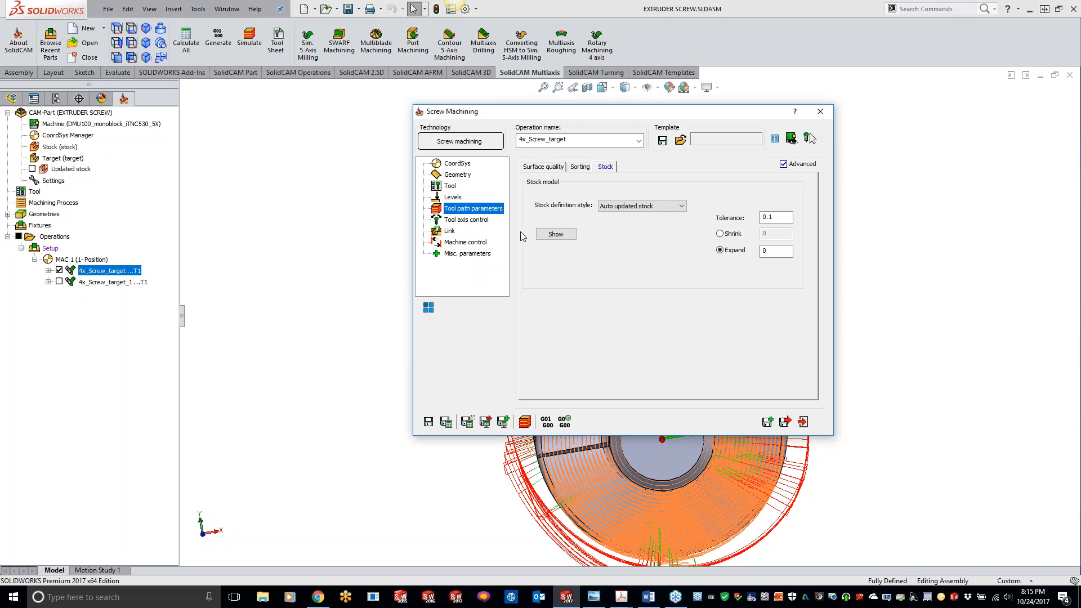
Examine the rotary axis direction choices and base point for the 4-axis output, leaving them unchanged.
click(475, 222)
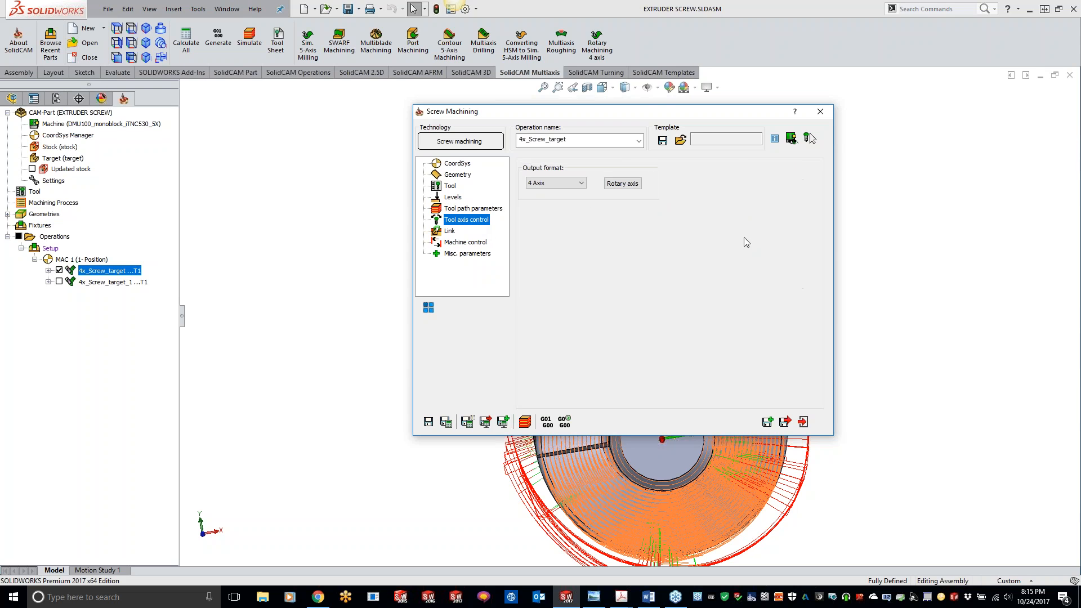
drag(655, 113, 485, 96)
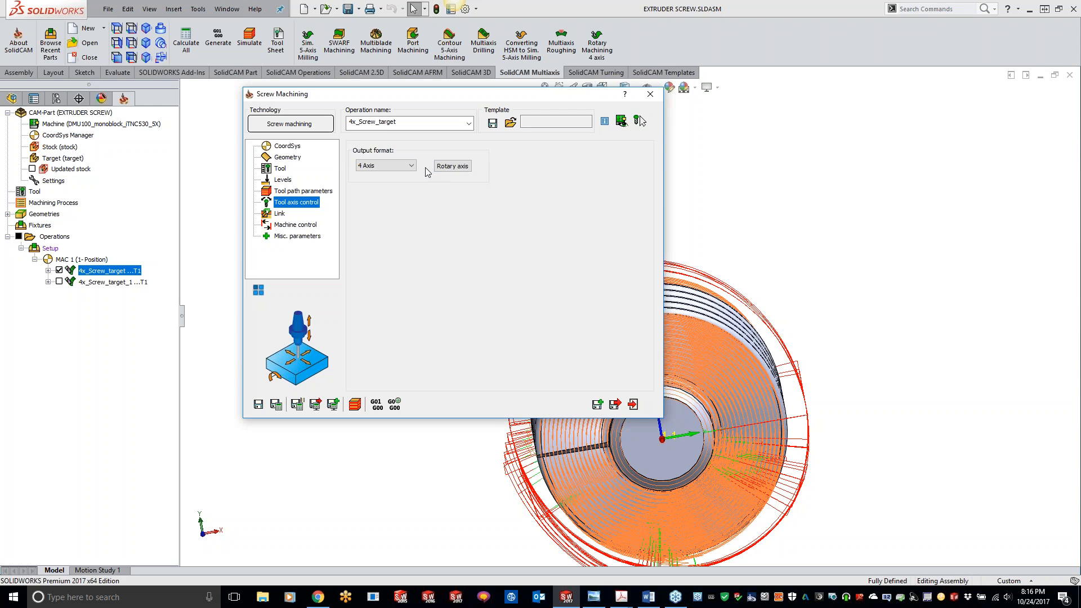
click(455, 166)
click(609, 137)
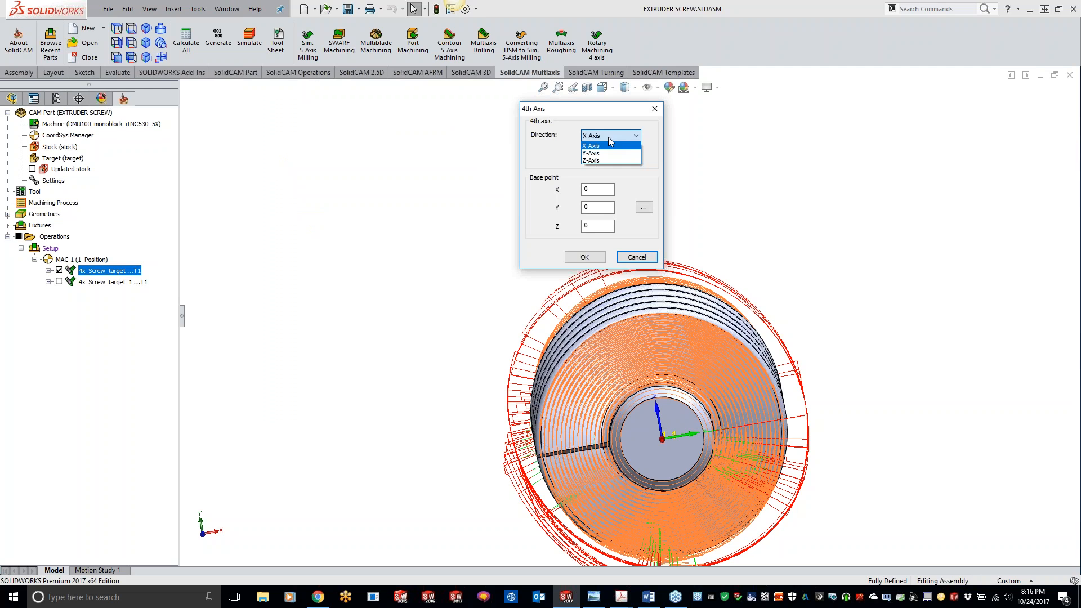
click(638, 261)
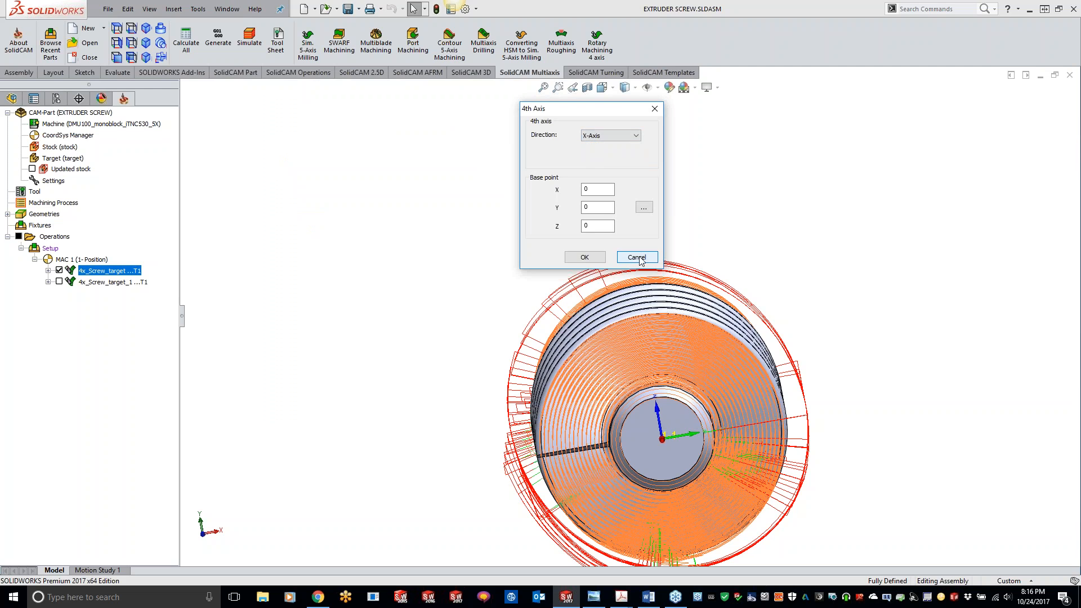
click(637, 257)
Review the approach and retract settings, plus the link type and ramp options between groups.
click(280, 213)
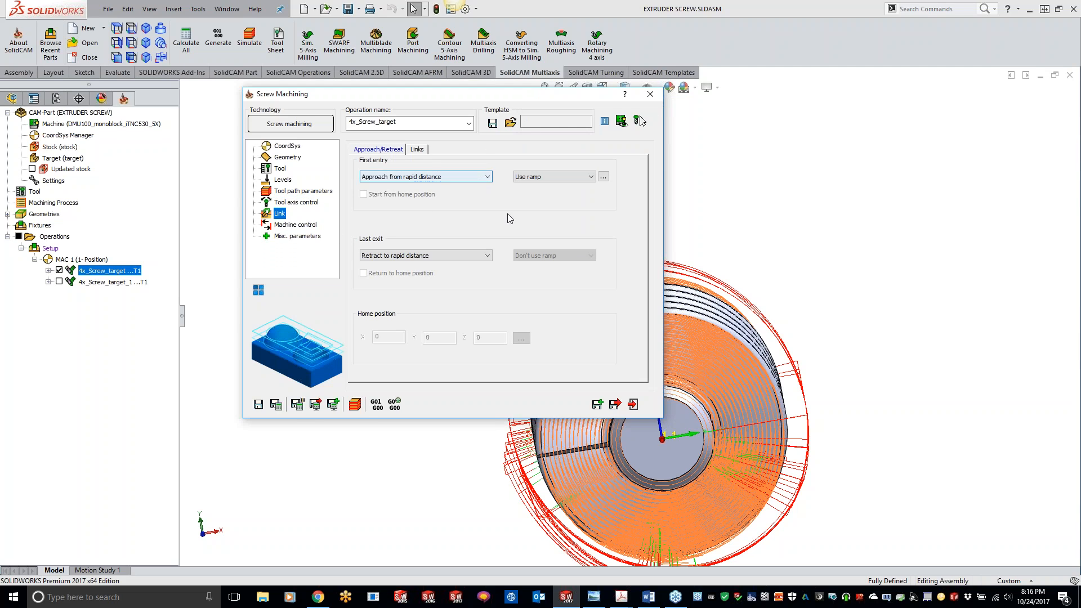
click(416, 150)
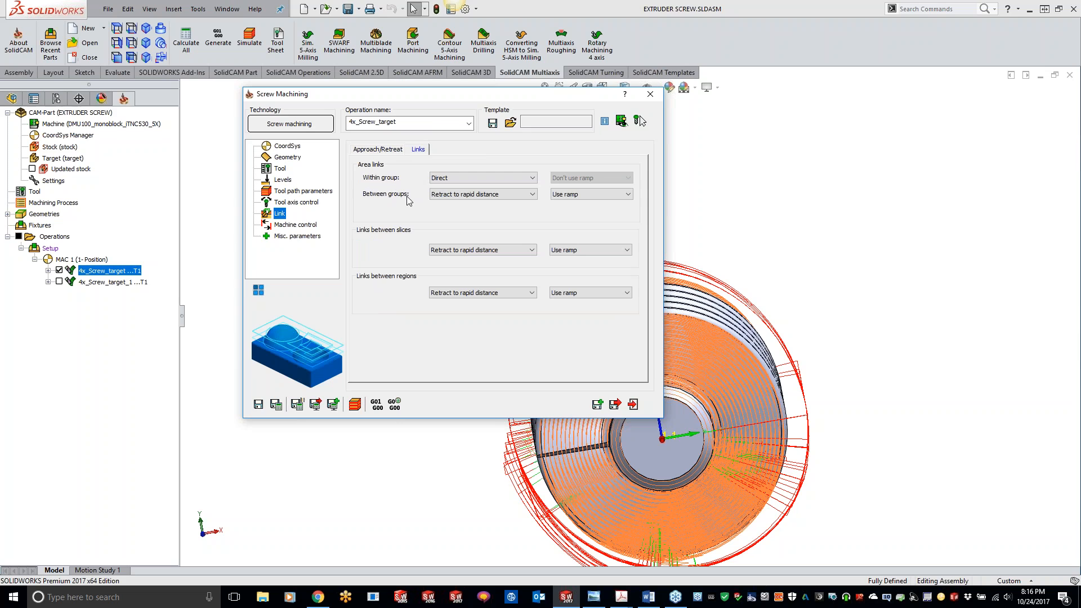
click(452, 199)
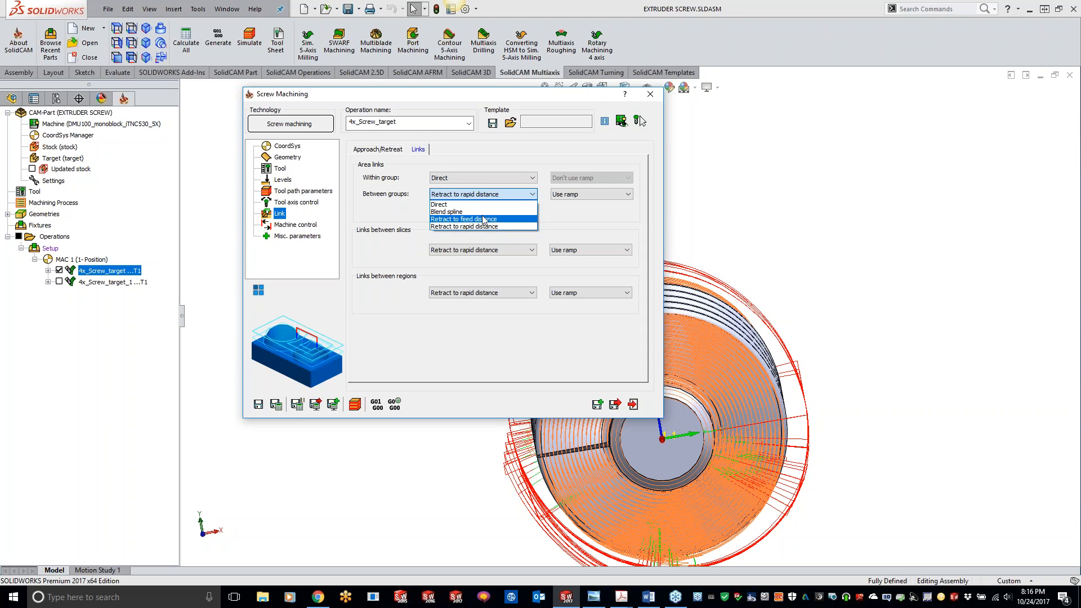
click(571, 216)
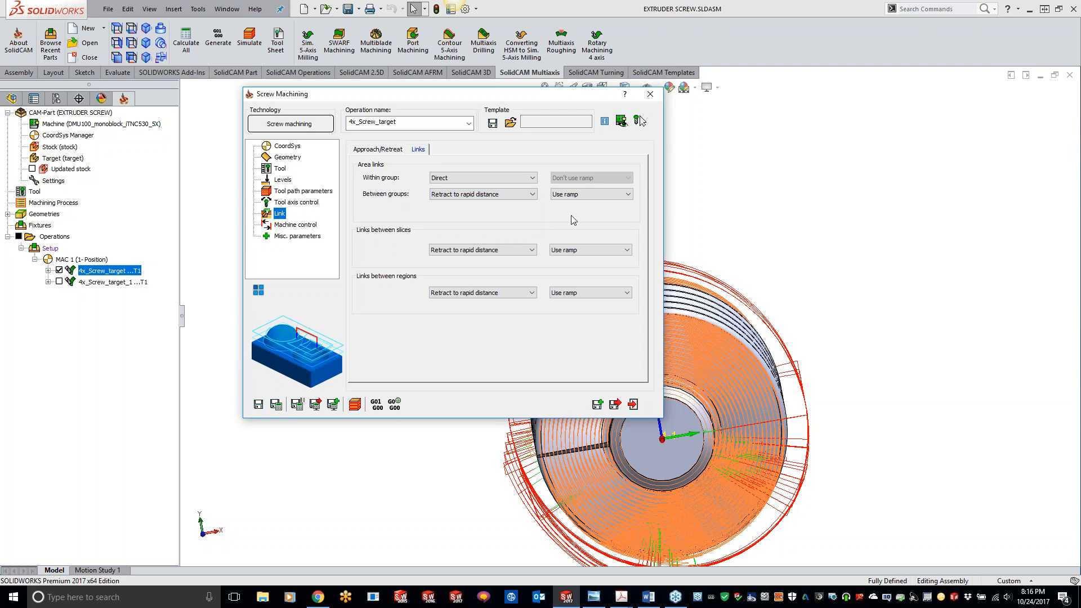
click(614, 194)
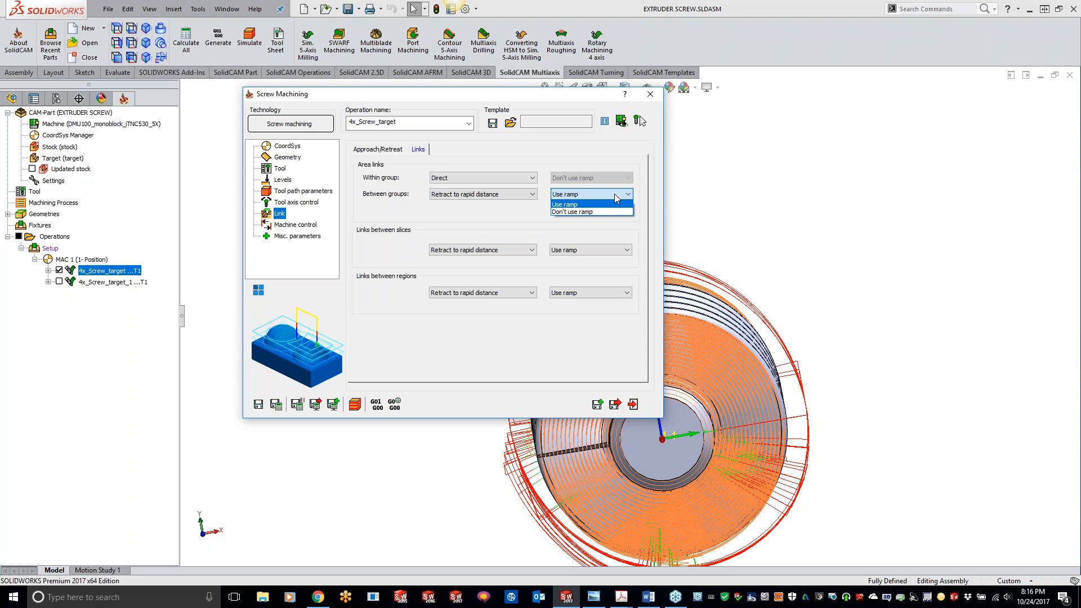
click(614, 195)
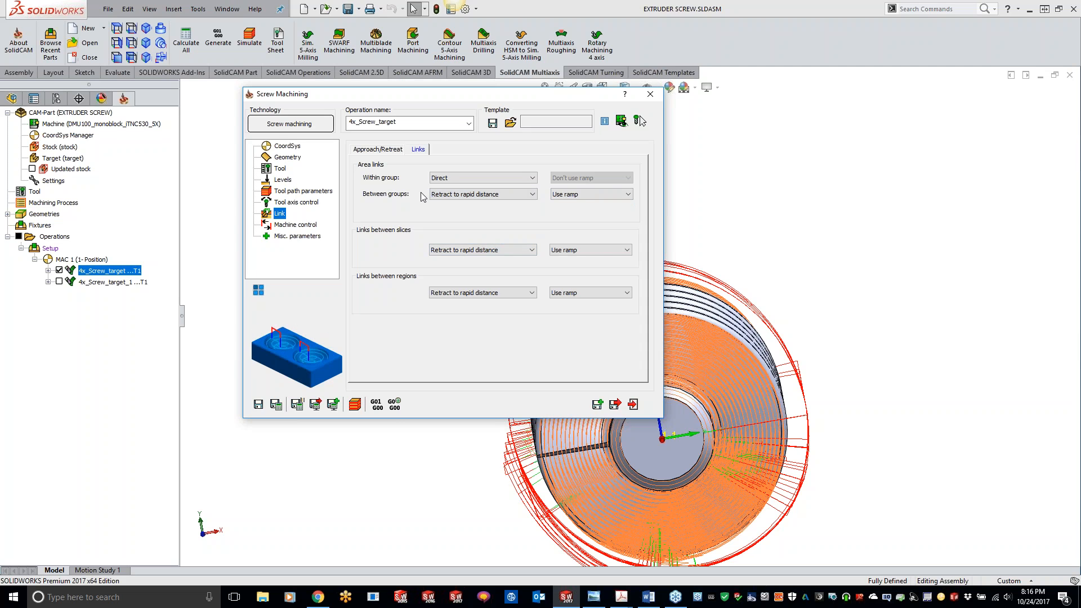
click(597, 194)
click(597, 194)
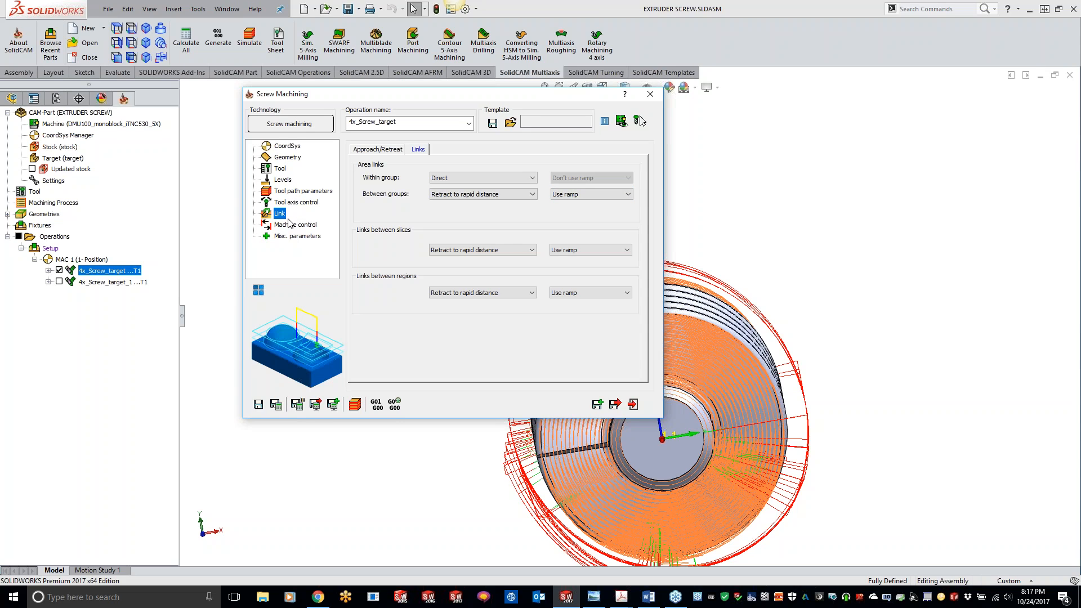
Check the default lead-in parameters used by the ramp of the first entry.
click(378, 150)
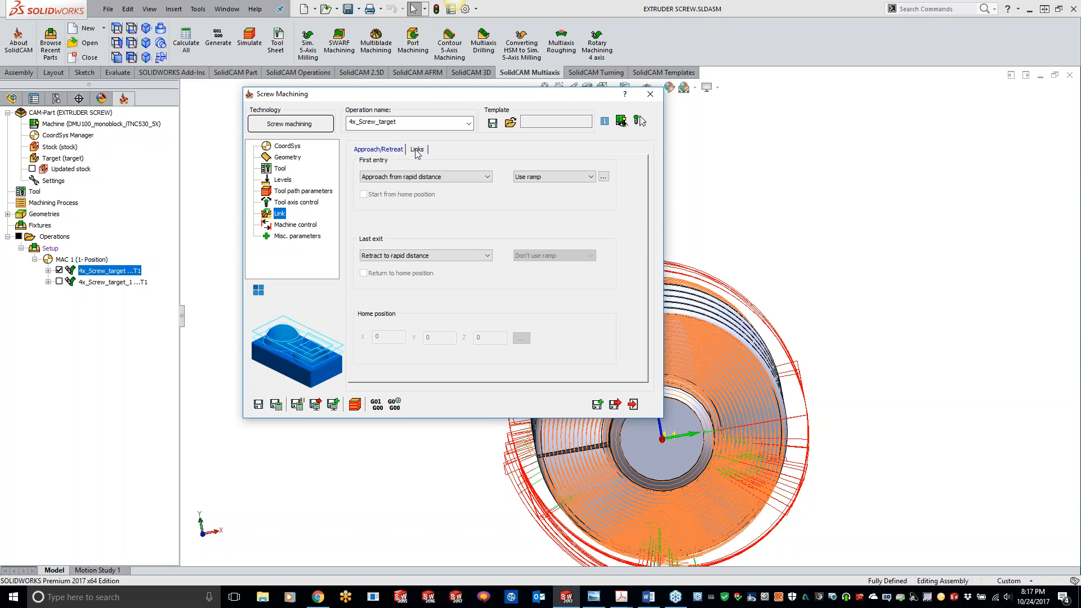
click(603, 177)
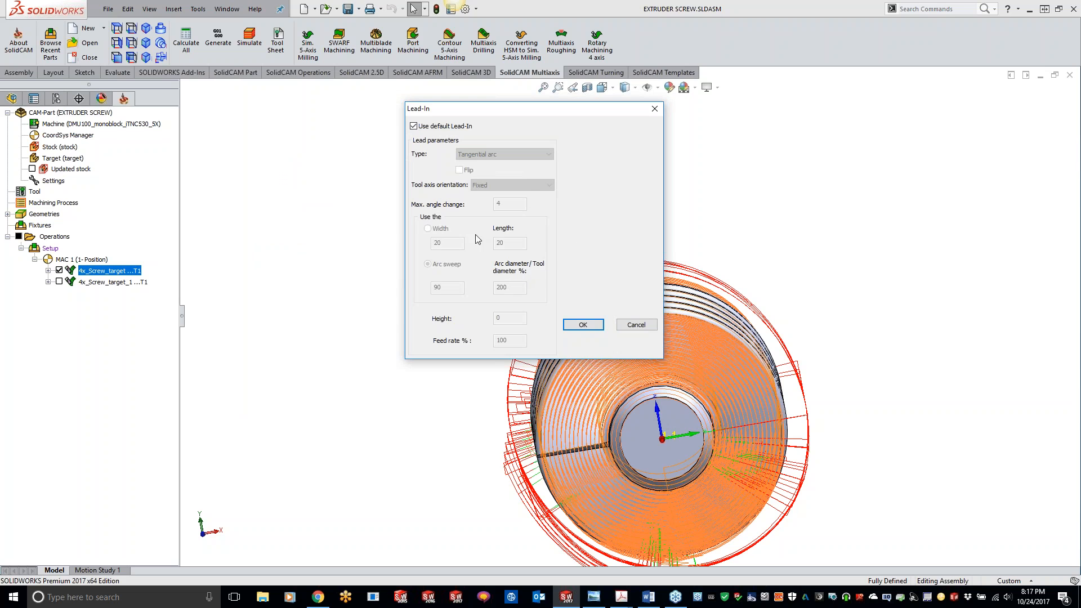
click(583, 325)
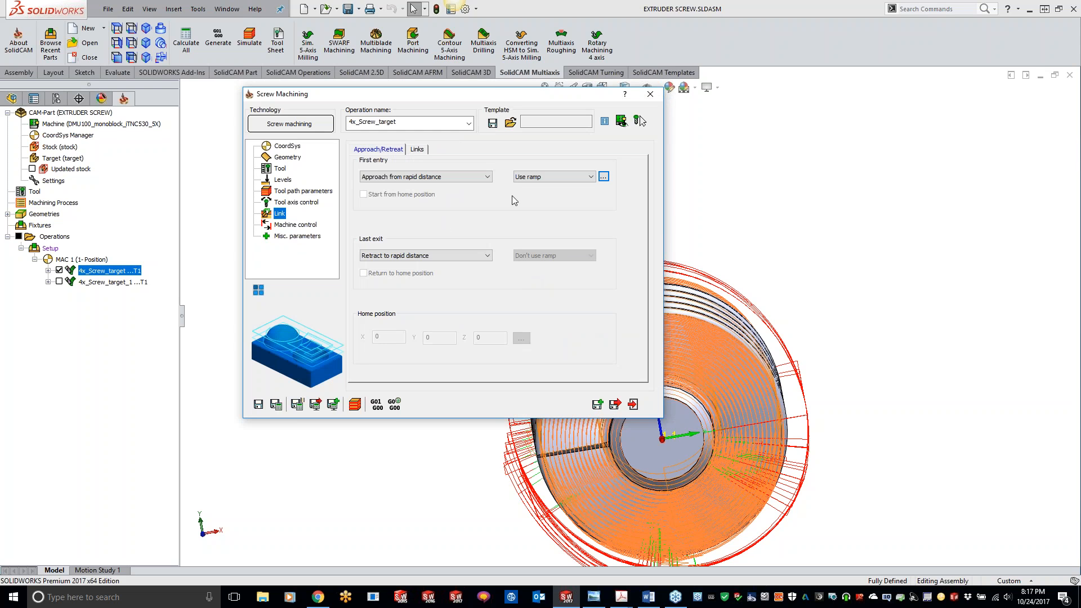
Review the options for links between slices, keeping Retract to rapid distance.
click(419, 148)
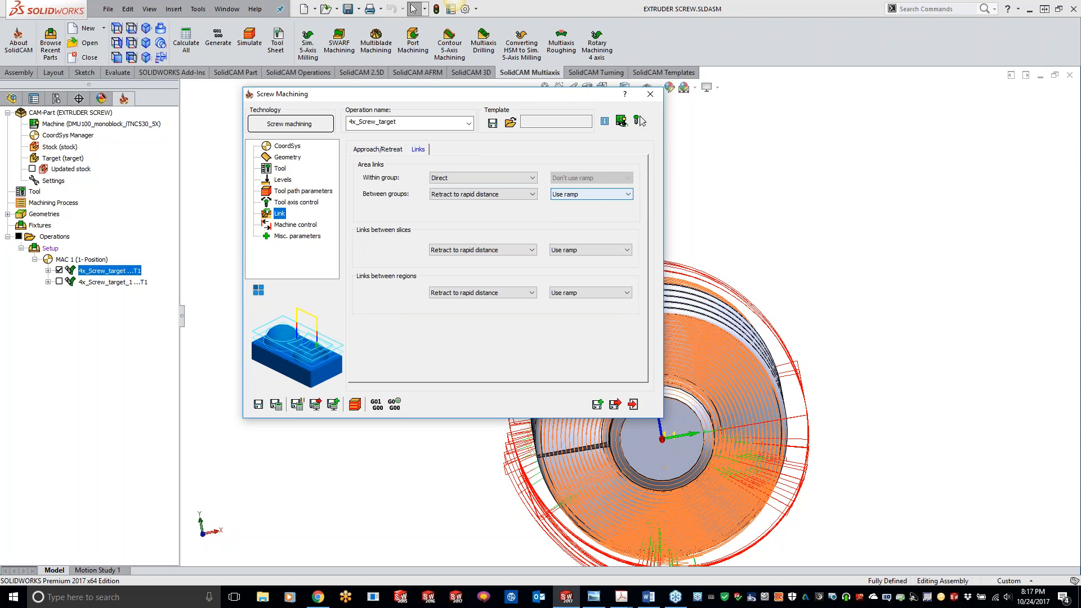
click(821, 270)
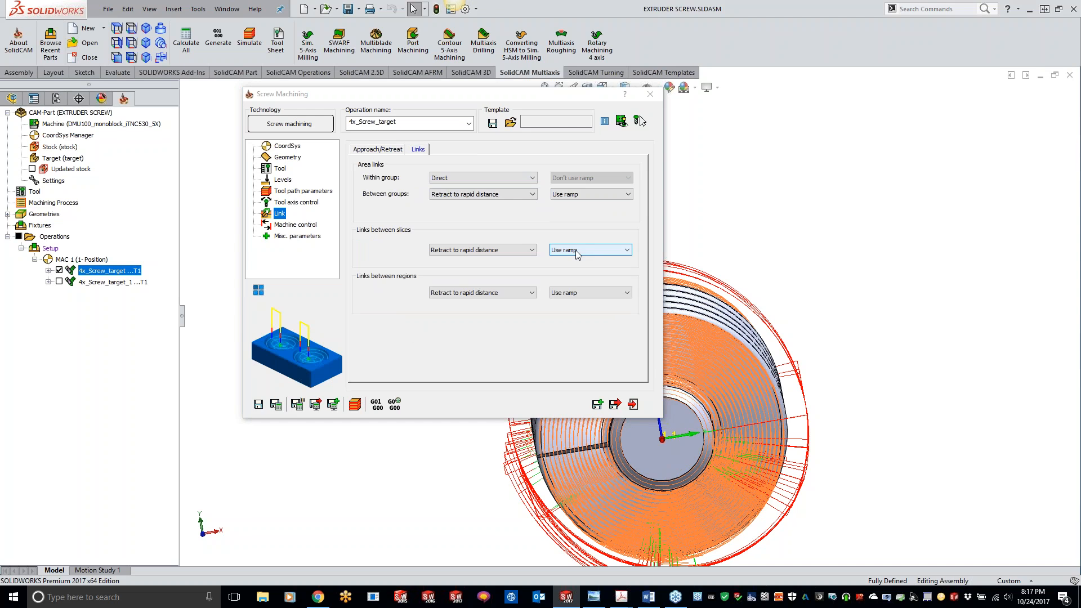
click(495, 251)
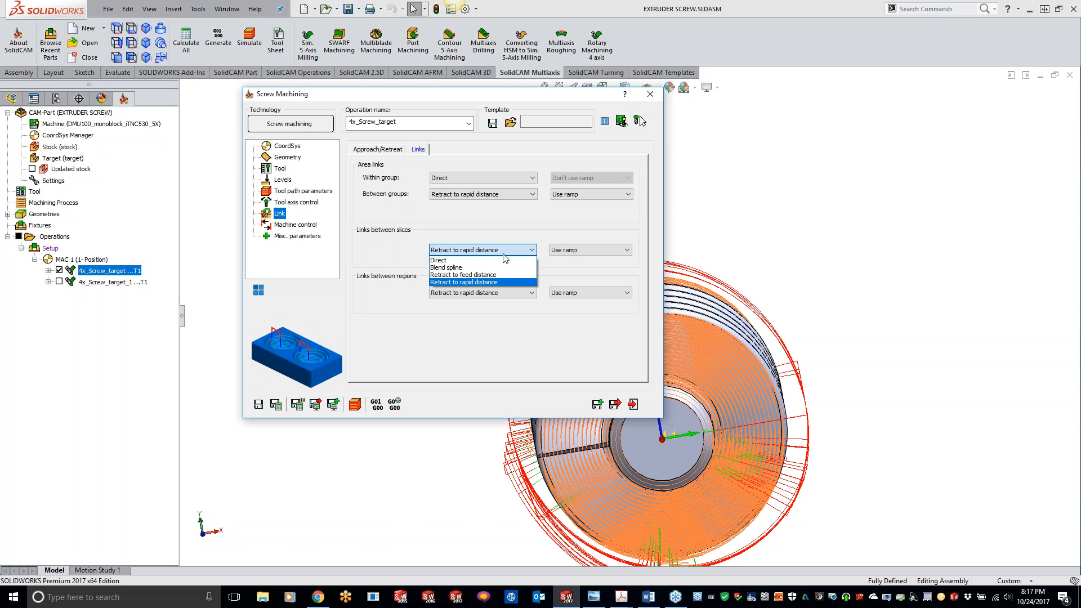
click(468, 282)
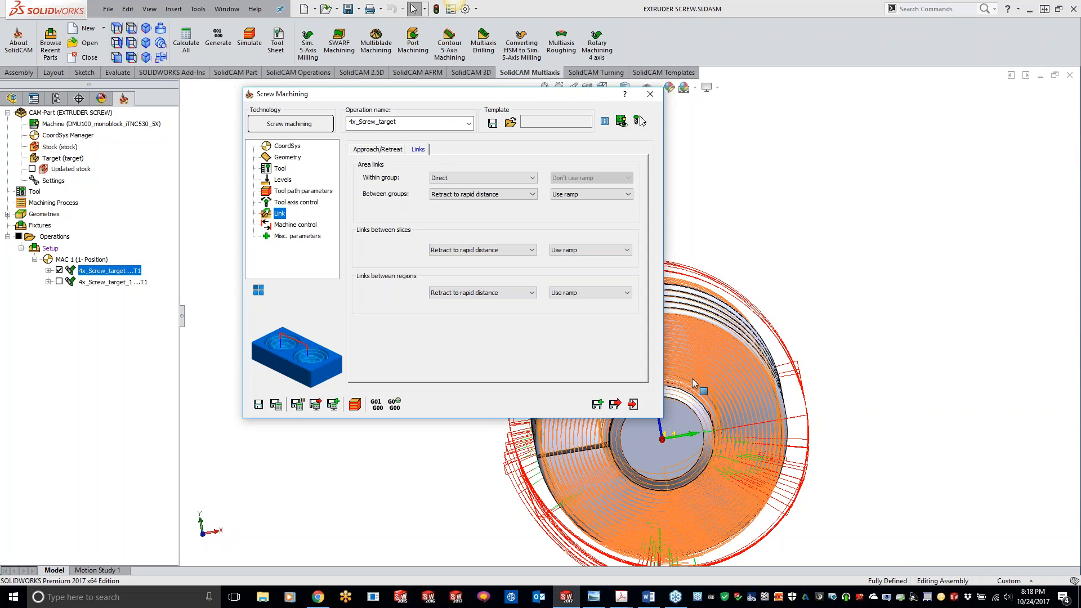
Inspect the linking moves of the toolpath along the whole screw from the side and at an angle.
middle_drag(862, 399, 891, 397)
scroll(846, 397, up, 2)
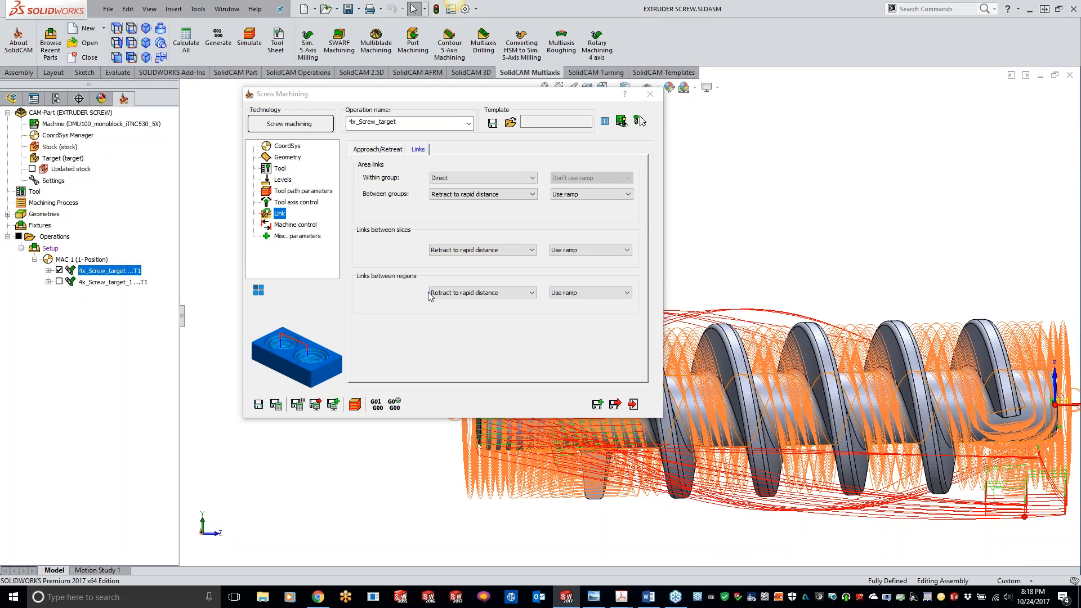
click(515, 85)
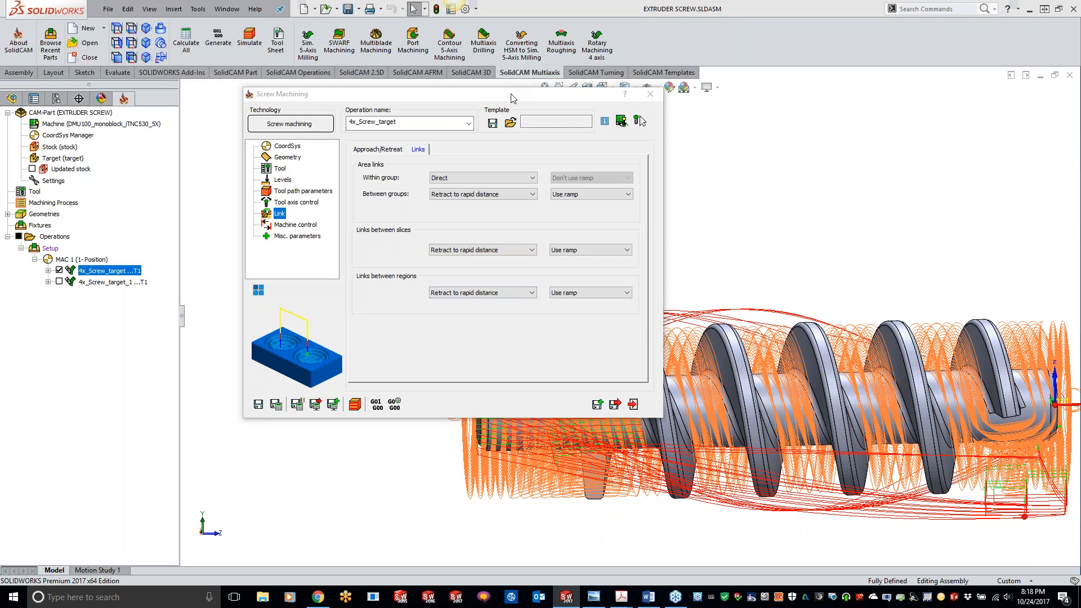
middle_drag(624, 227, 610, 224)
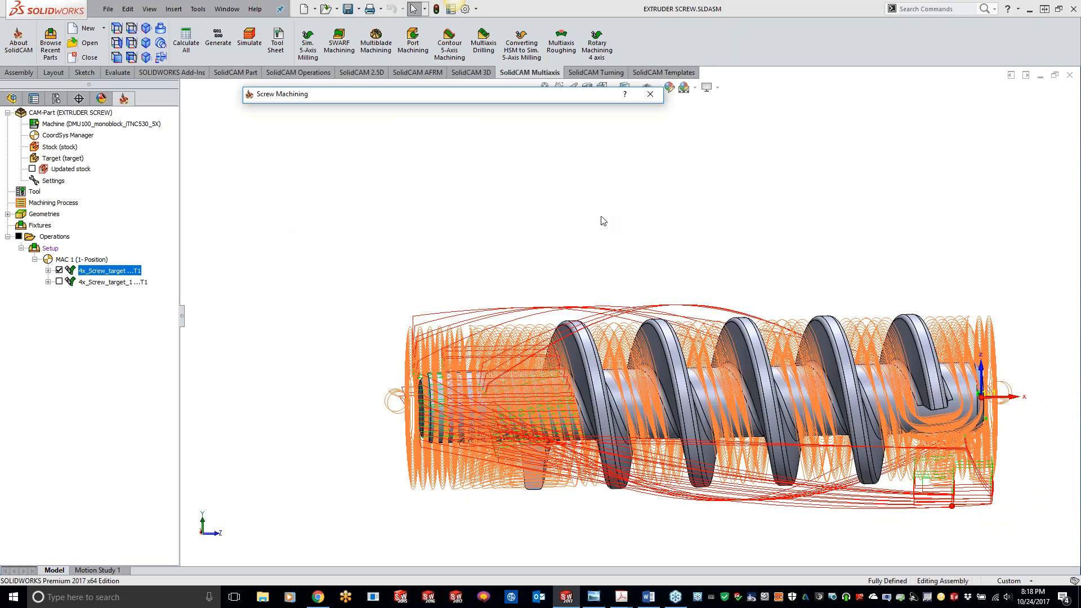
click(572, 221)
middle_drag(512, 231, 659, 204)
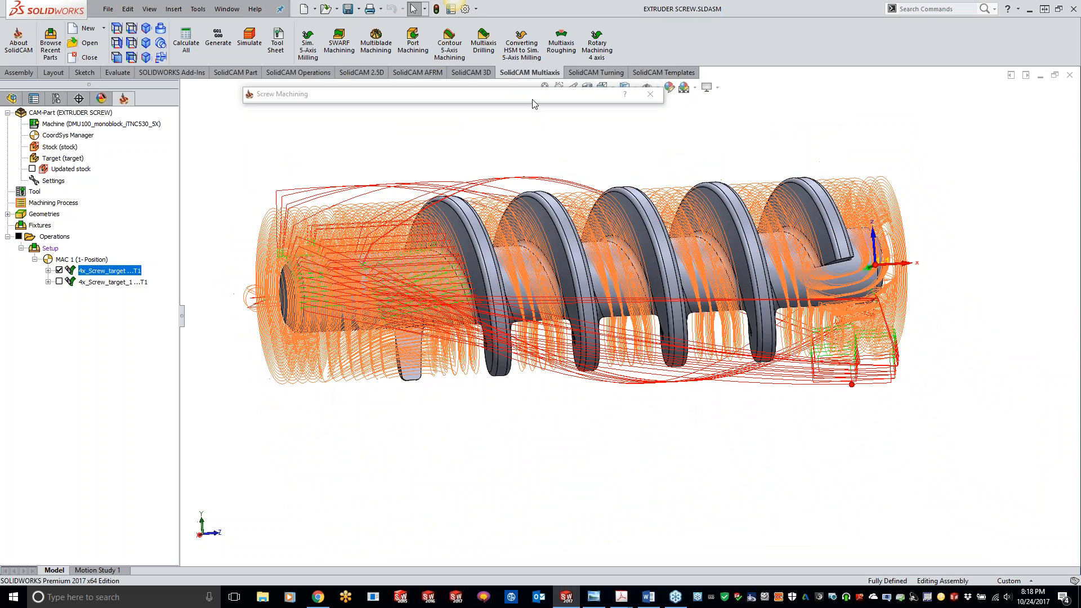
Review the machine control settings and the miscellaneous parameters of the operation.
click(303, 225)
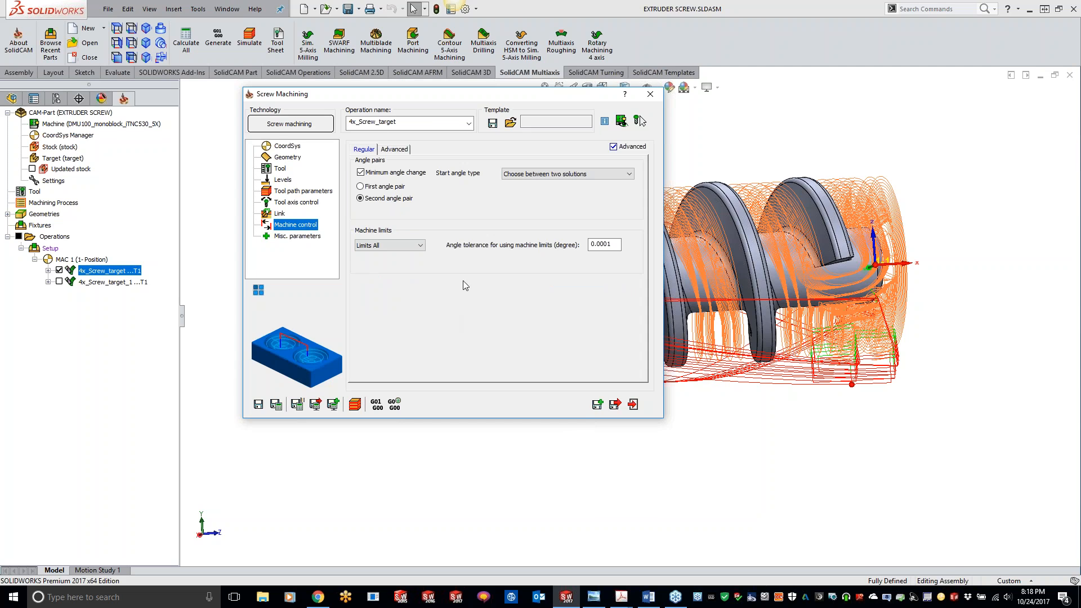
click(299, 236)
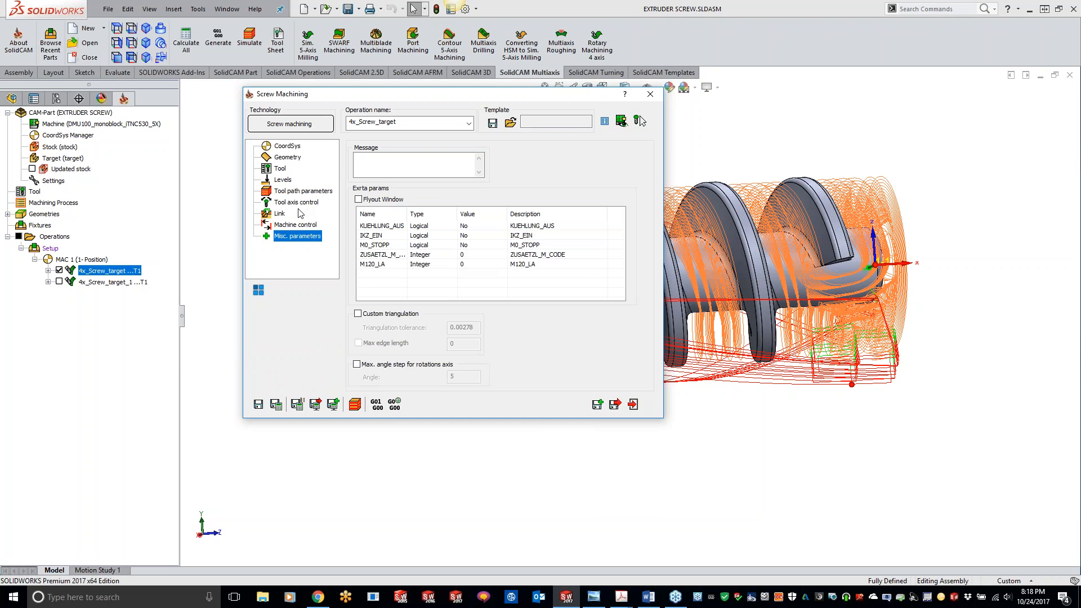
Open the operation's SolidVerify simulation and set the animation redraw interval to a fixed step of 500.
click(355, 404)
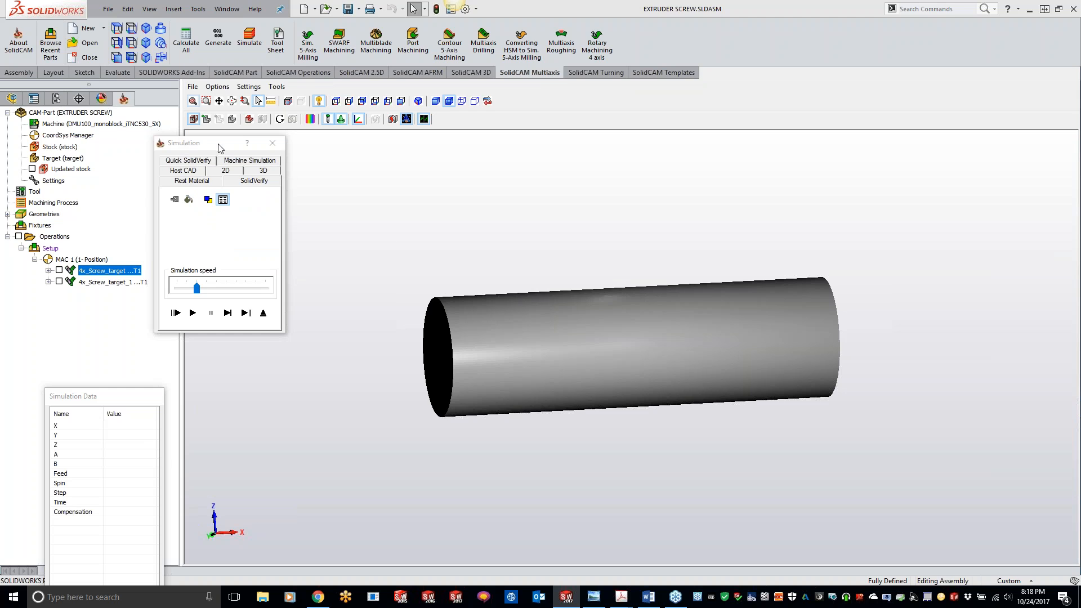
drag(220, 145, 166, 143)
click(245, 87)
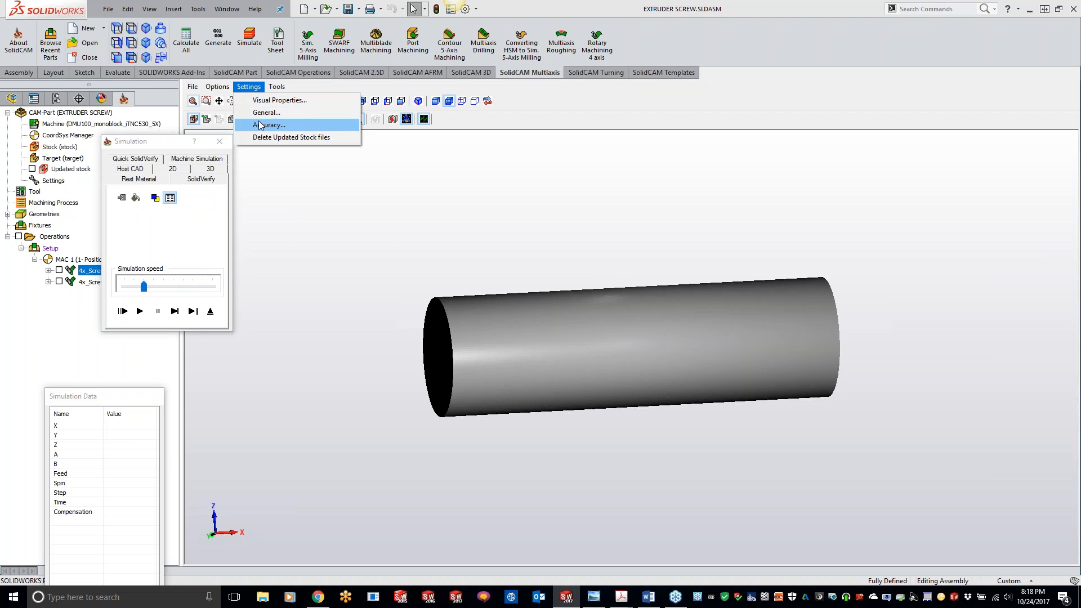
click(266, 112)
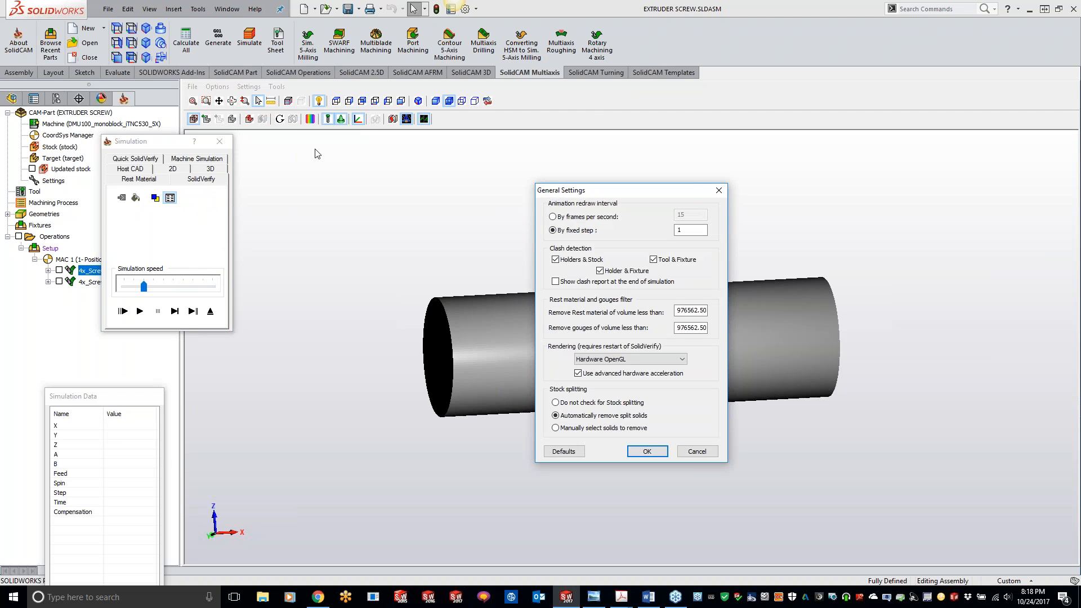
click(686, 230)
text(500)
click(648, 451)
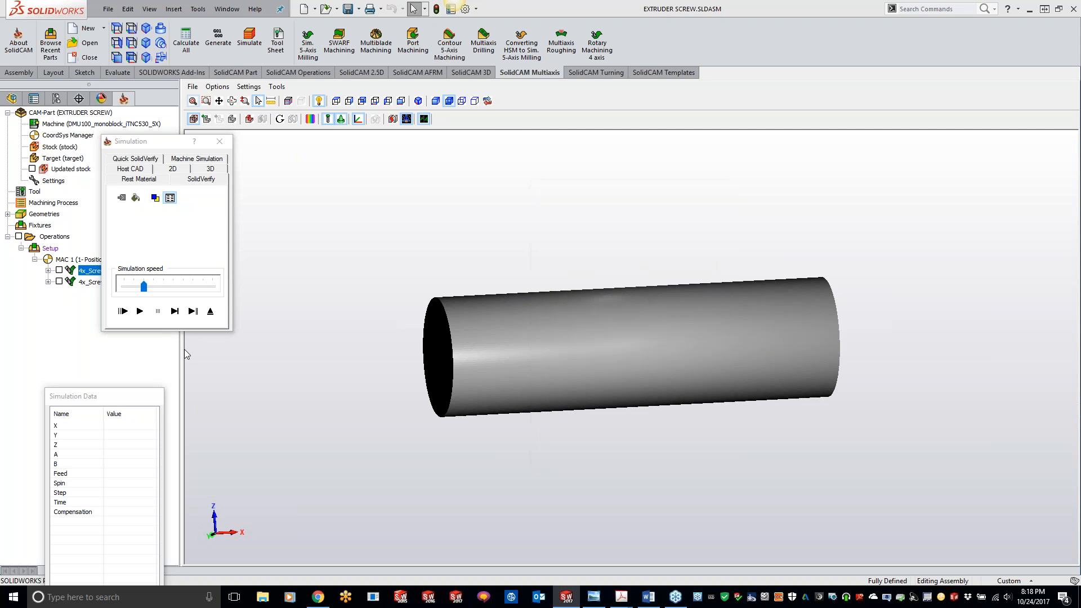
Run the simulation briefly, pause it, and set the tool facet tolerance to 1 in the accuracy settings.
click(140, 311)
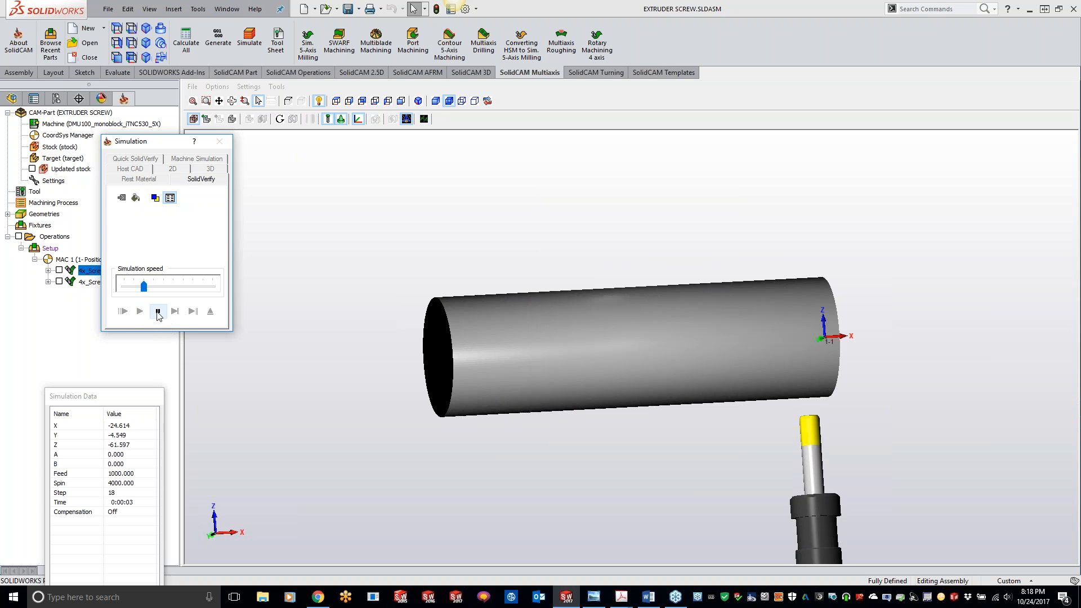
click(158, 311)
click(249, 86)
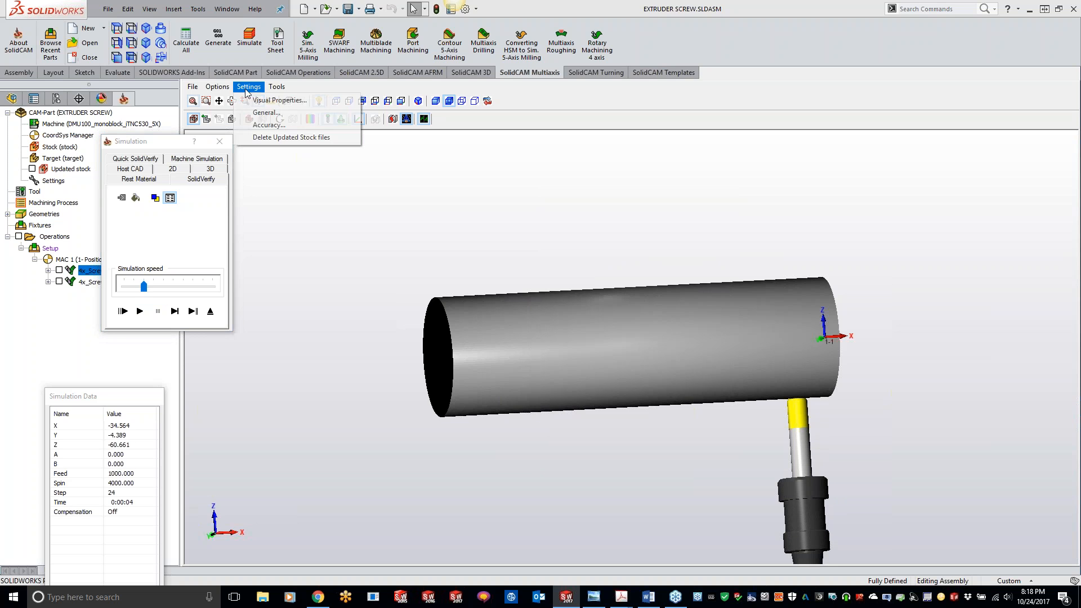
click(267, 125)
click(588, 298)
double_click(587, 298)
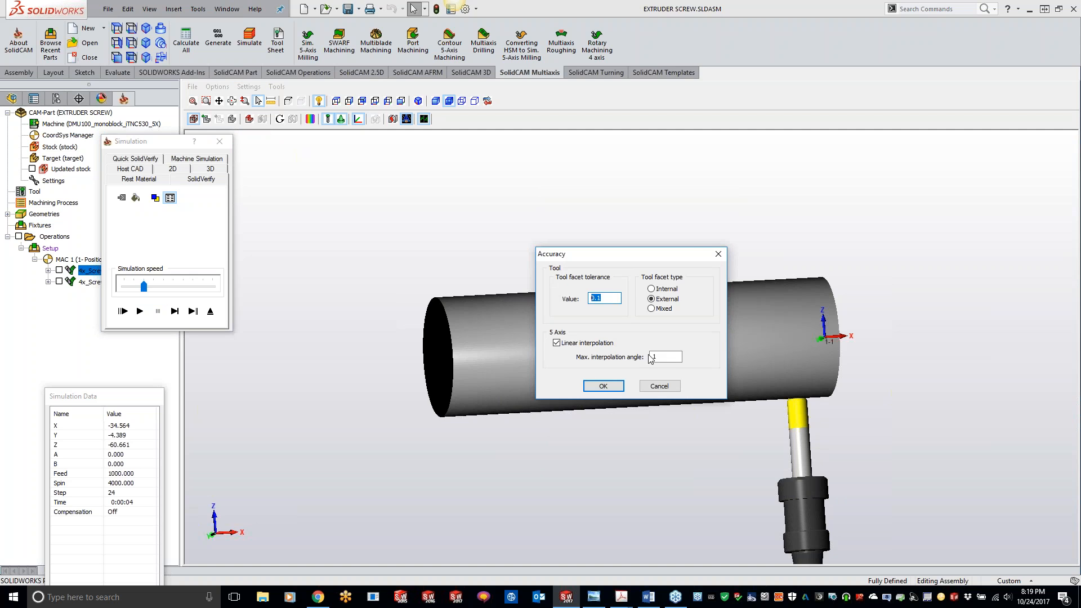
text(1)
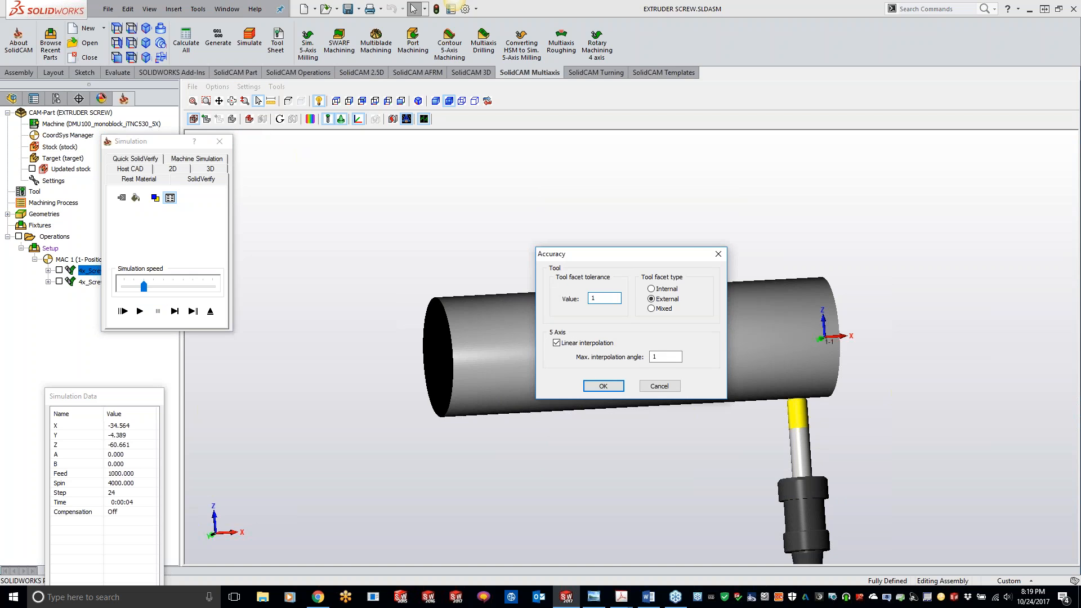
click(603, 386)
Exit and reopen the simulation of the roughing operation and play it in SolidVerify at maximum speed.
click(214, 313)
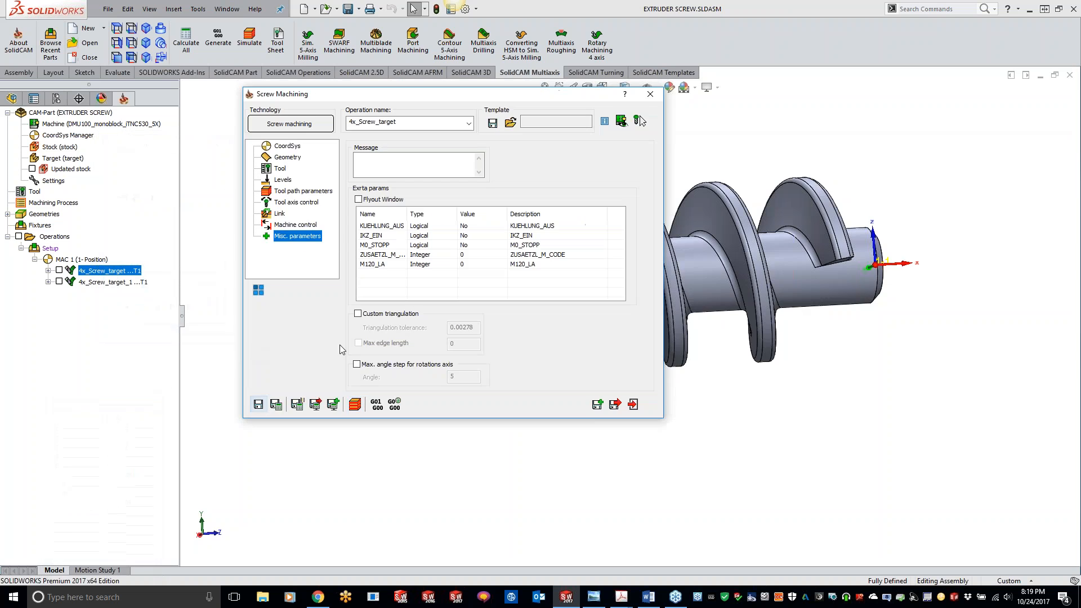
click(355, 401)
click(201, 159)
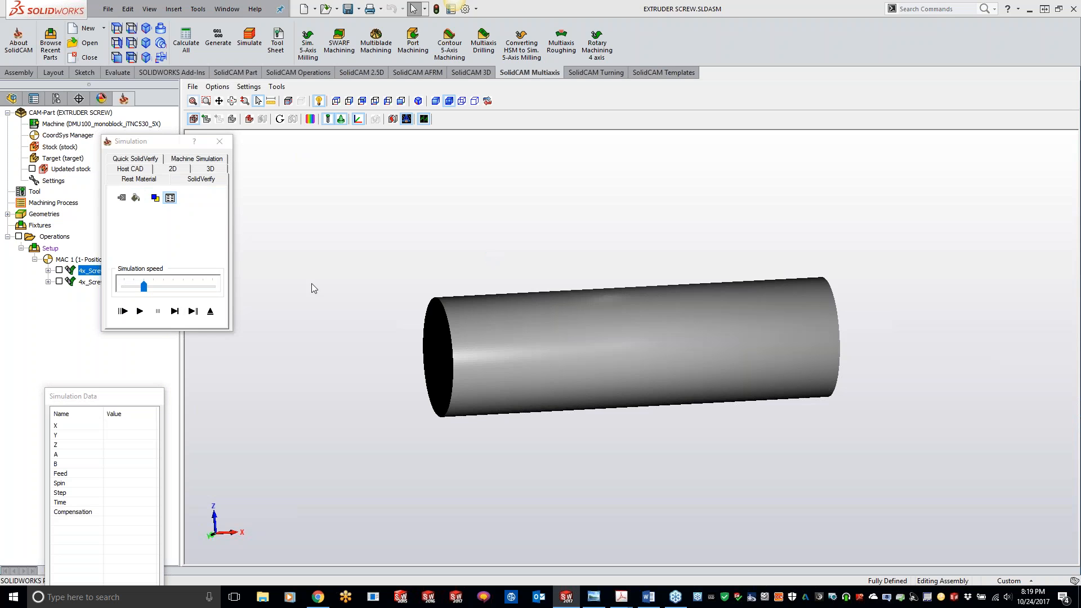
drag(144, 288, 238, 292)
click(140, 311)
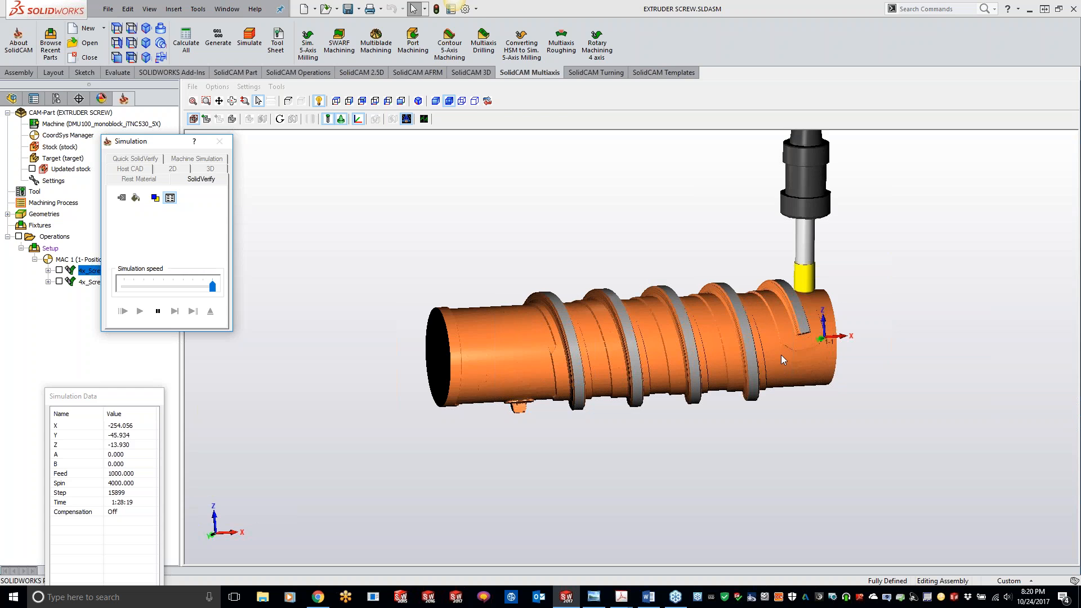
Pause the simulation and inspect the partly roughed screw and tool from different sides.
click(158, 311)
key(Up)
key(Up)
key(Up)
key(Up)
key(Up)
key(Up)
key(Up)
key(Up)
key(Up)
key(Up)
key(Up)
key(Up)
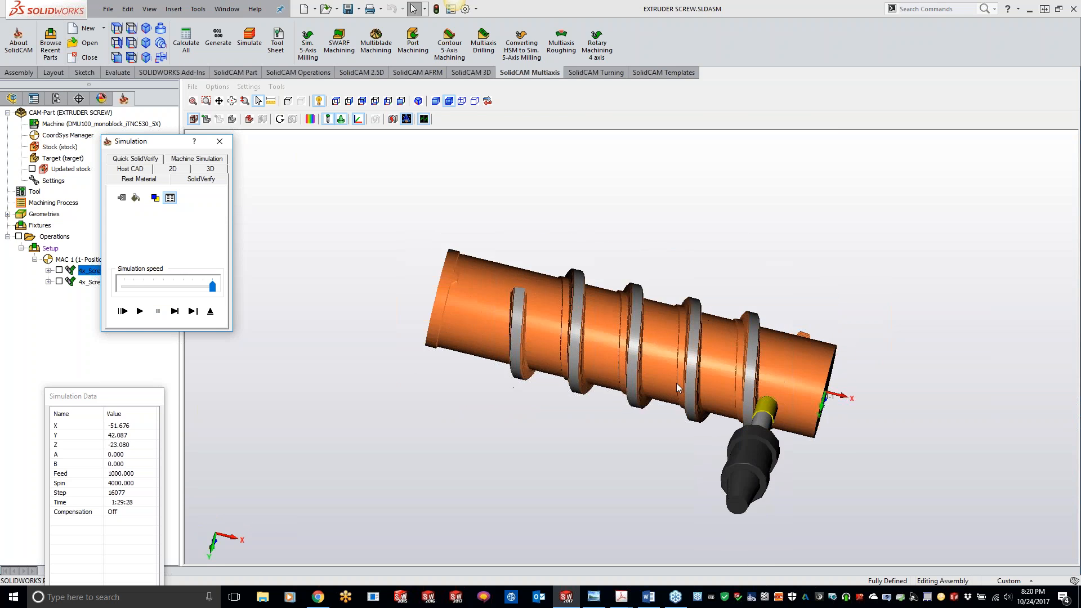
key(Up)
key(Up)
key(Up)
key(Up)
key(Up)
key(Up)
key(Up)
key(Up)
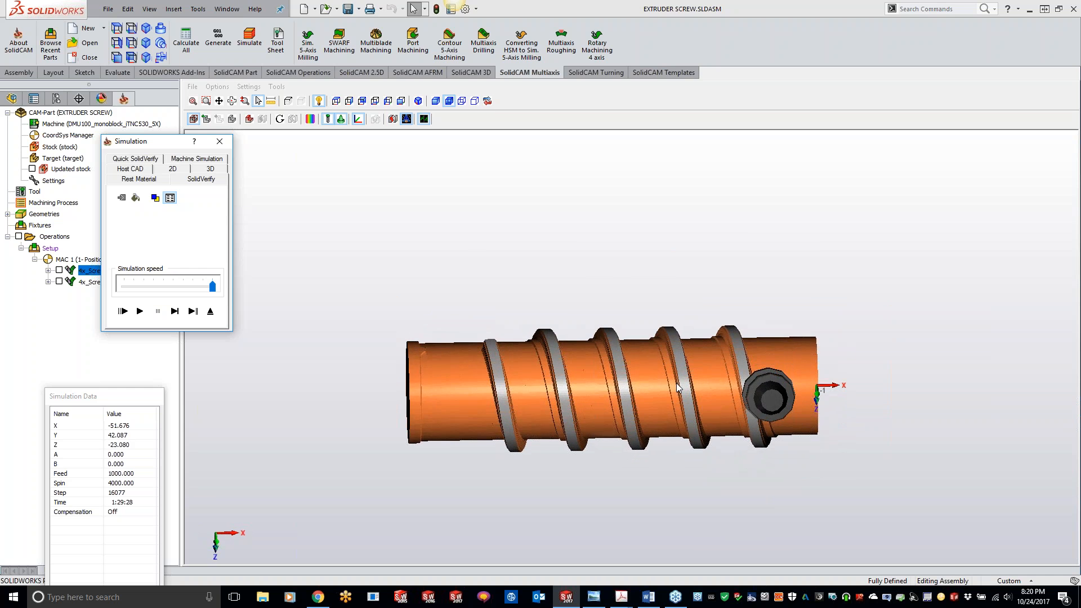
Resume the simulation, pause it, and set the redraw interval to a fixed step of 50.
click(140, 310)
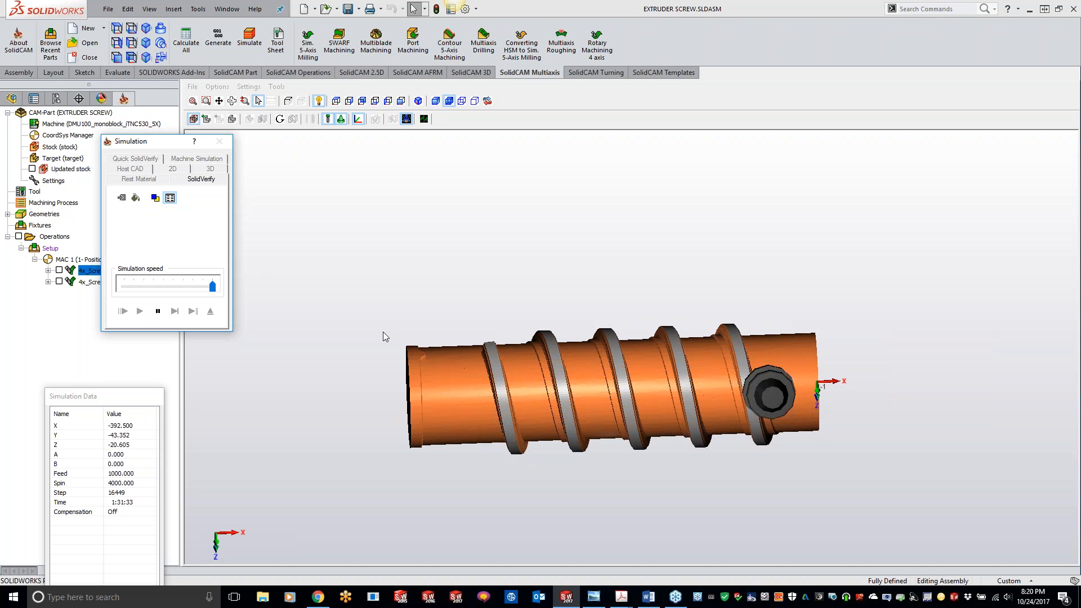
click(158, 311)
click(248, 88)
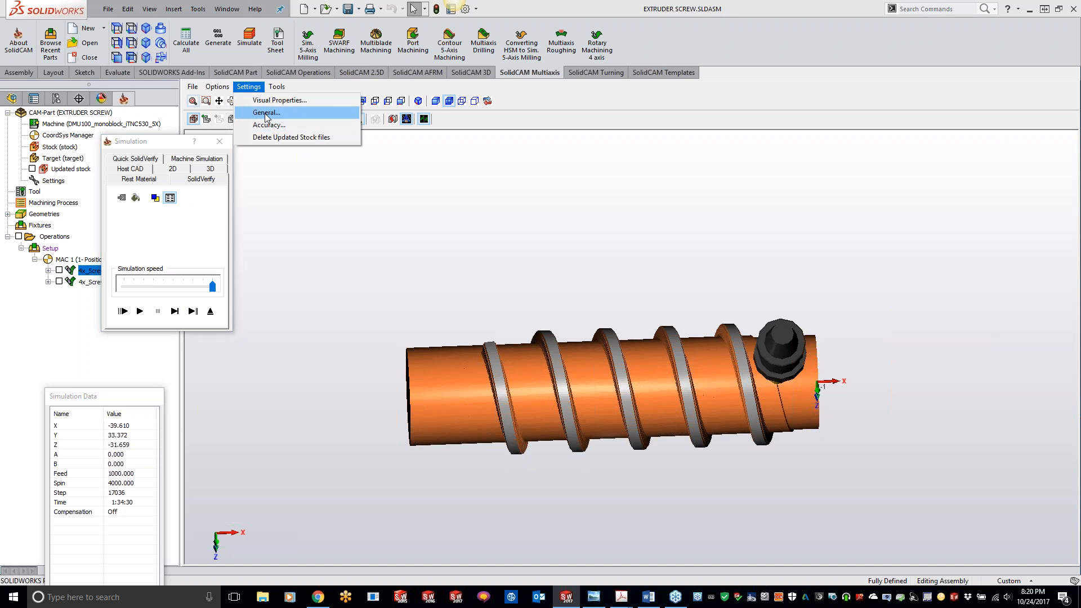
click(266, 113)
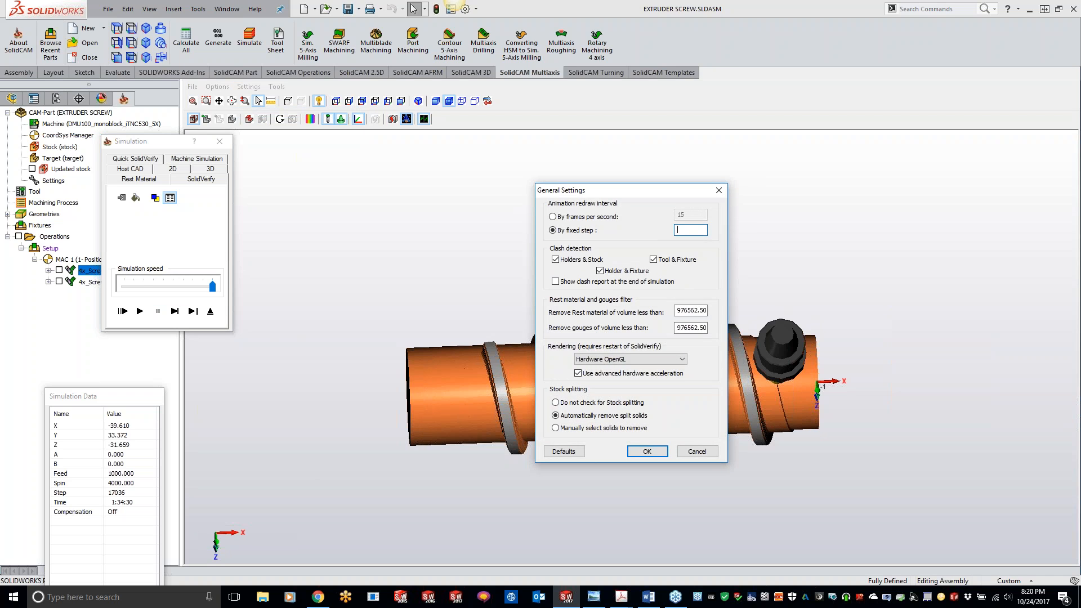
click(647, 452)
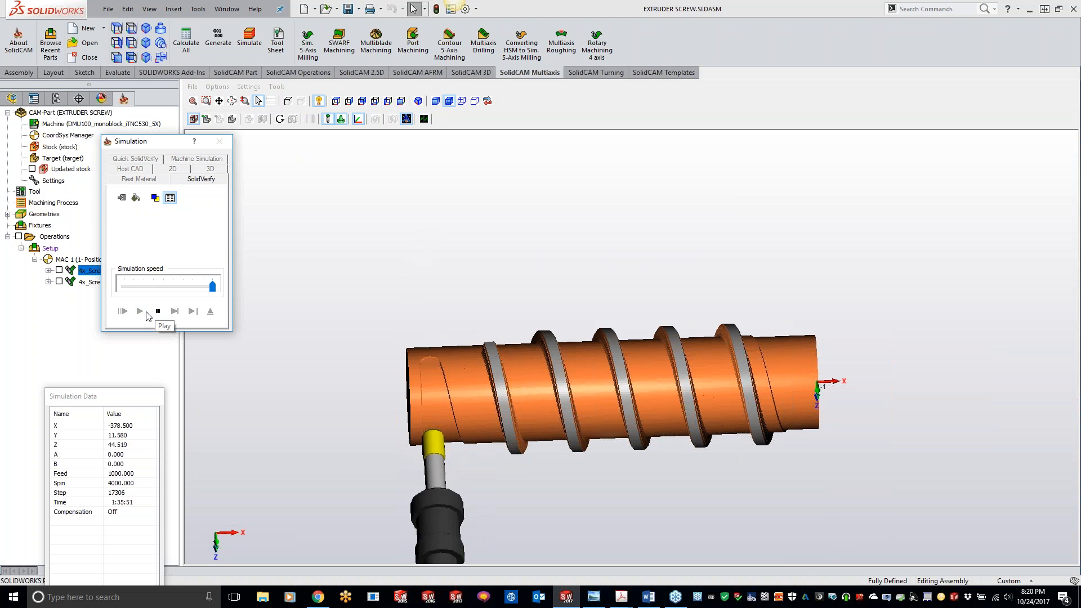
Set the redraw interval to a fixed step of 1 and play the roughing simulation to its end.
click(255, 88)
click(266, 112)
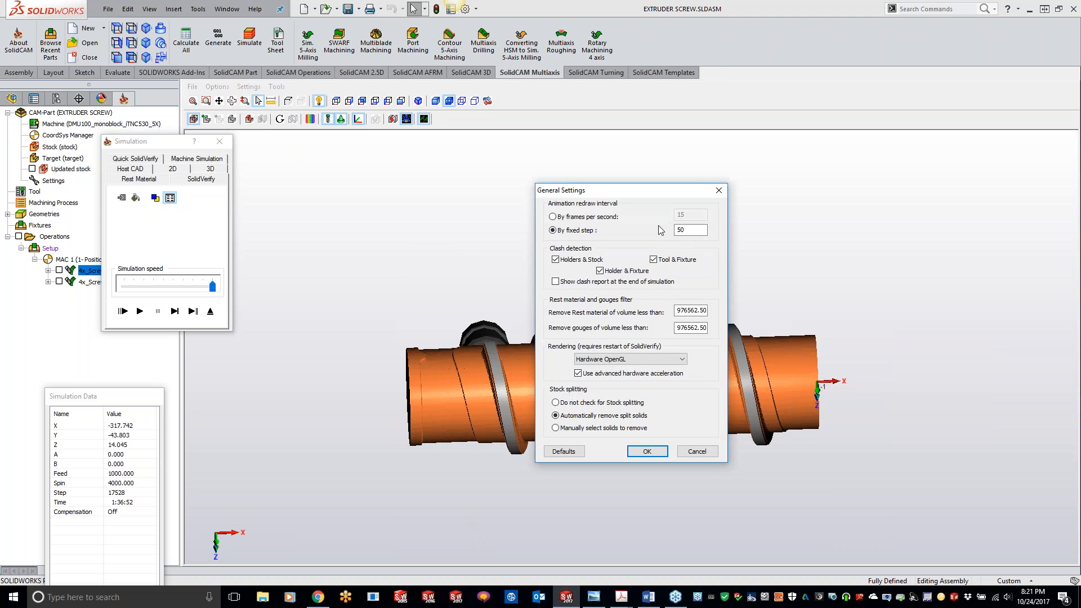
text(1)
click(647, 451)
click(140, 311)
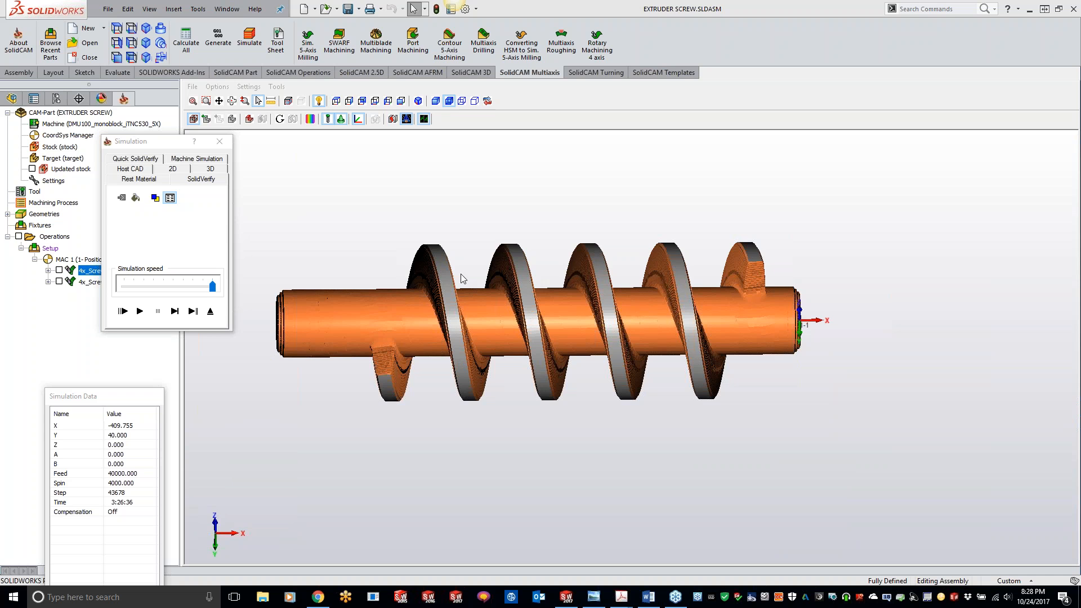
Inspect the roughed screw's flights, core and both shaft ends in the completed simulation.
middle_drag(405, 278, 468, 280)
middle_drag(351, 278, 356, 329)
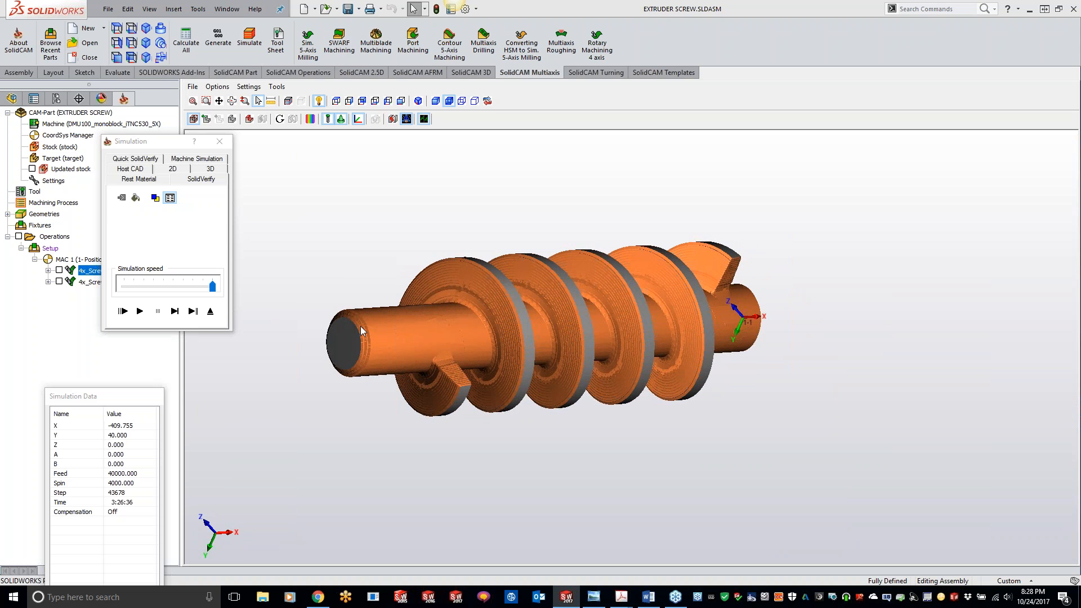
middle_drag(268, 306, 268, 308)
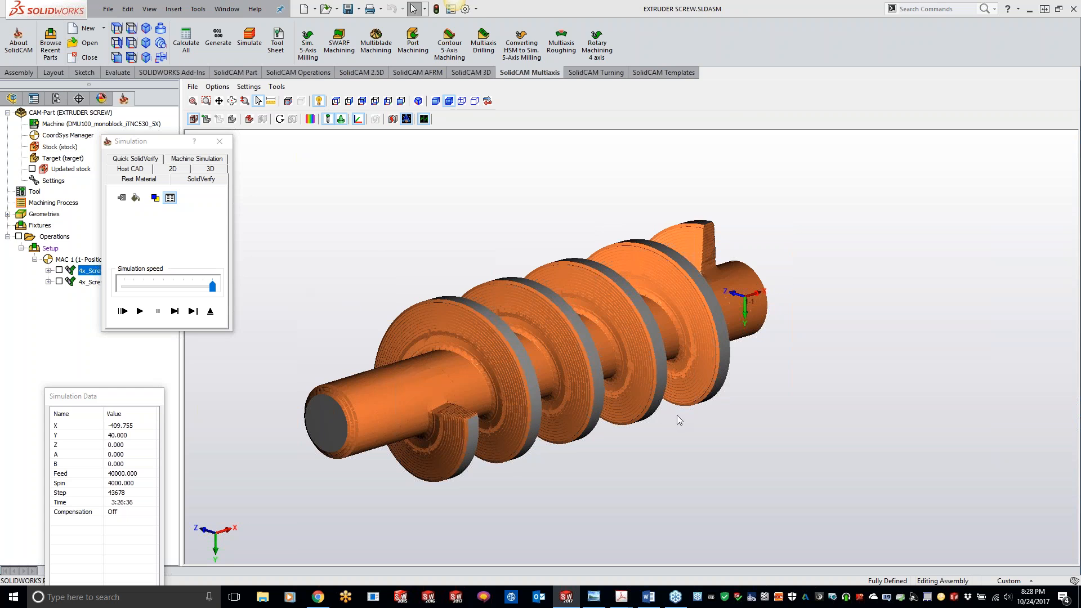
middle_drag(604, 433, 517, 276)
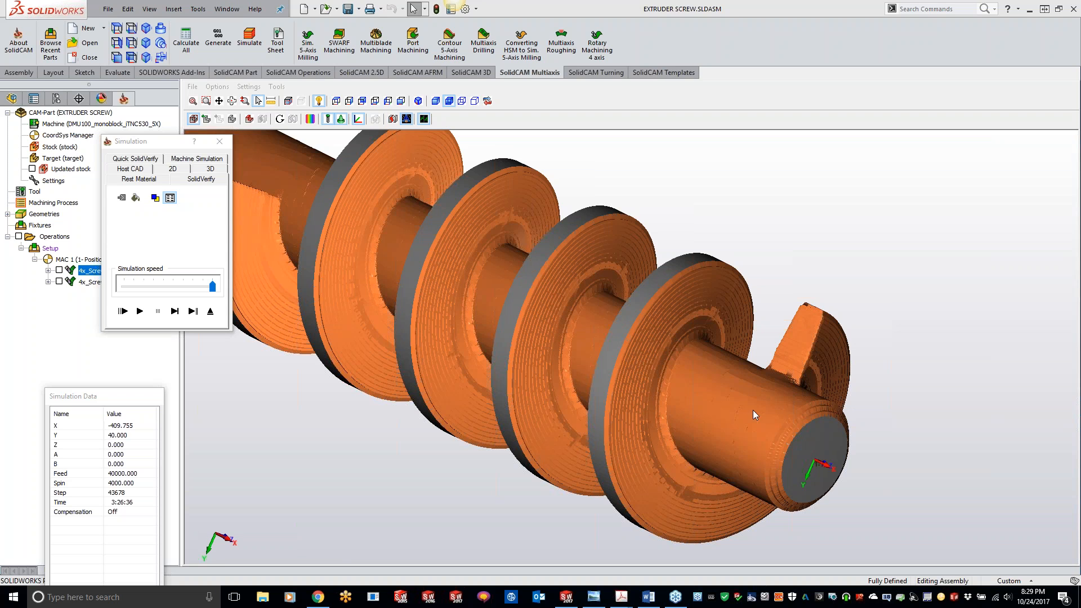
Open SolidCAM_2017_SP1_Whats_New.pdf from the Downloads folder and browse its slides on new features.
click(261, 596)
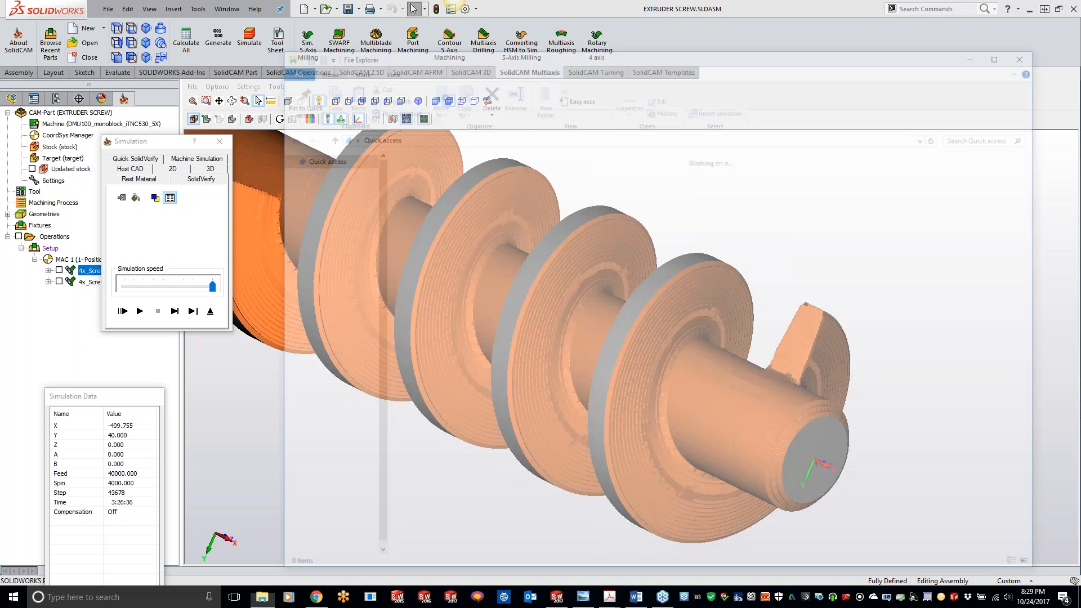
click(319, 230)
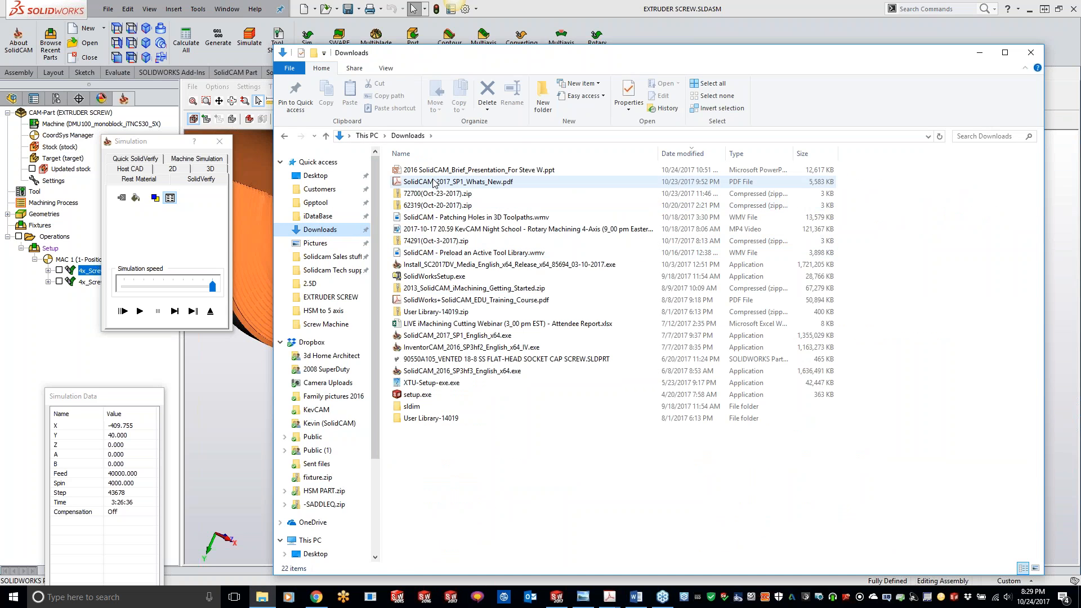
drag(0, 356, 726, 1)
scroll(726, 95, down, 6)
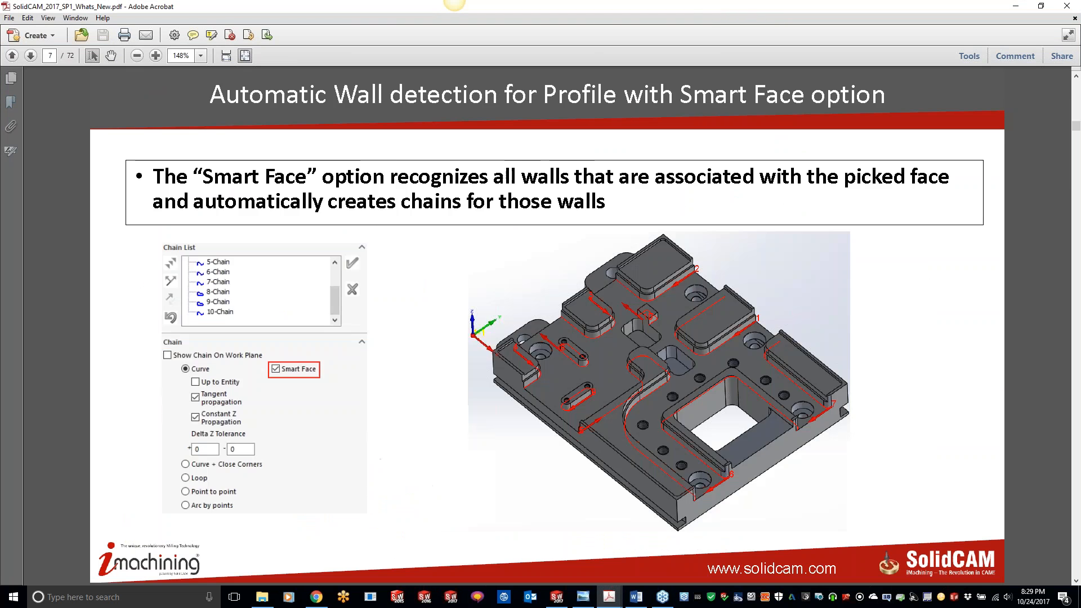
scroll(454, 2, down, 12)
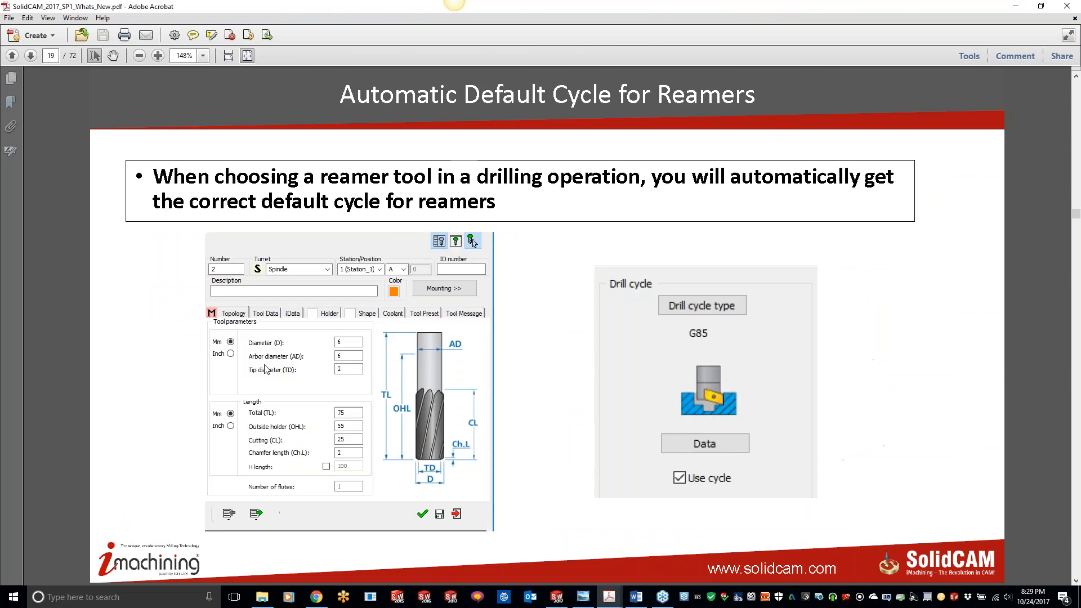
scroll(455, 1, down, 13)
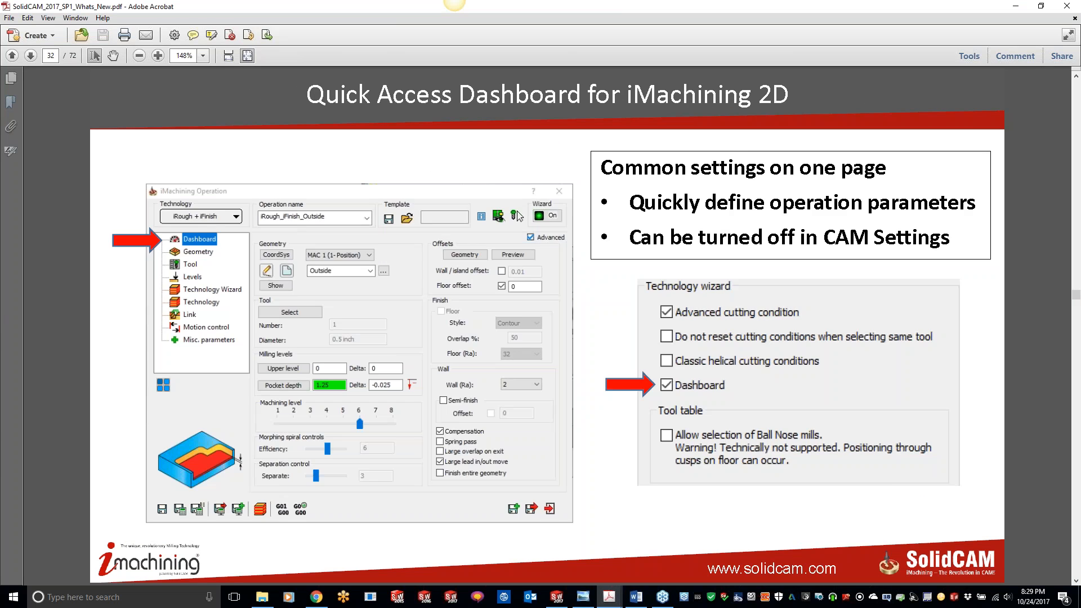
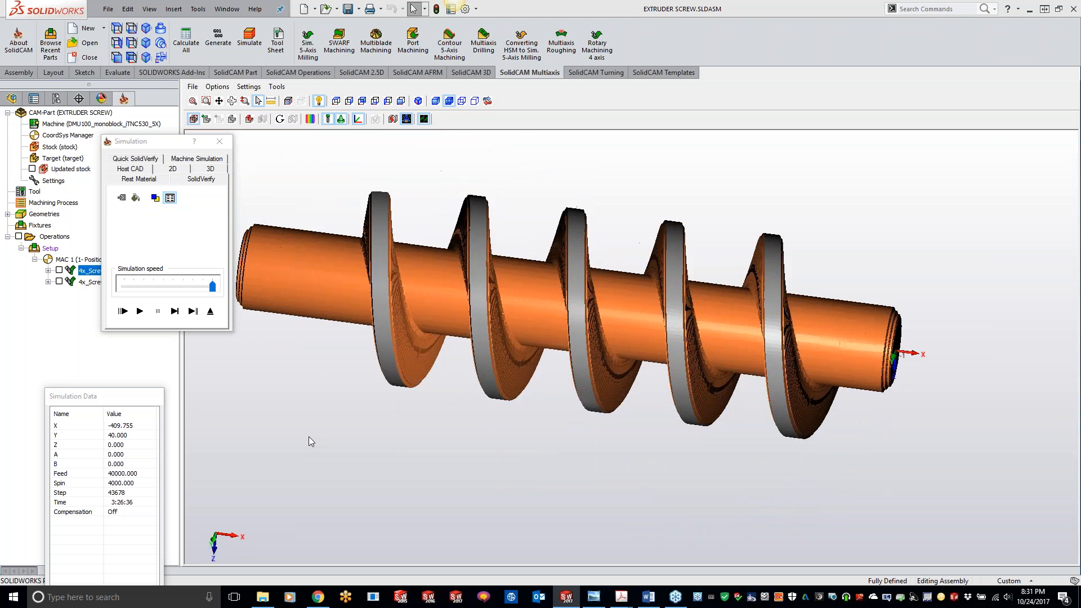
Check the roughed screw once more, exit the simulation, and close the 4x_Screw_target operation.
middle_drag(309, 437, 296, 428)
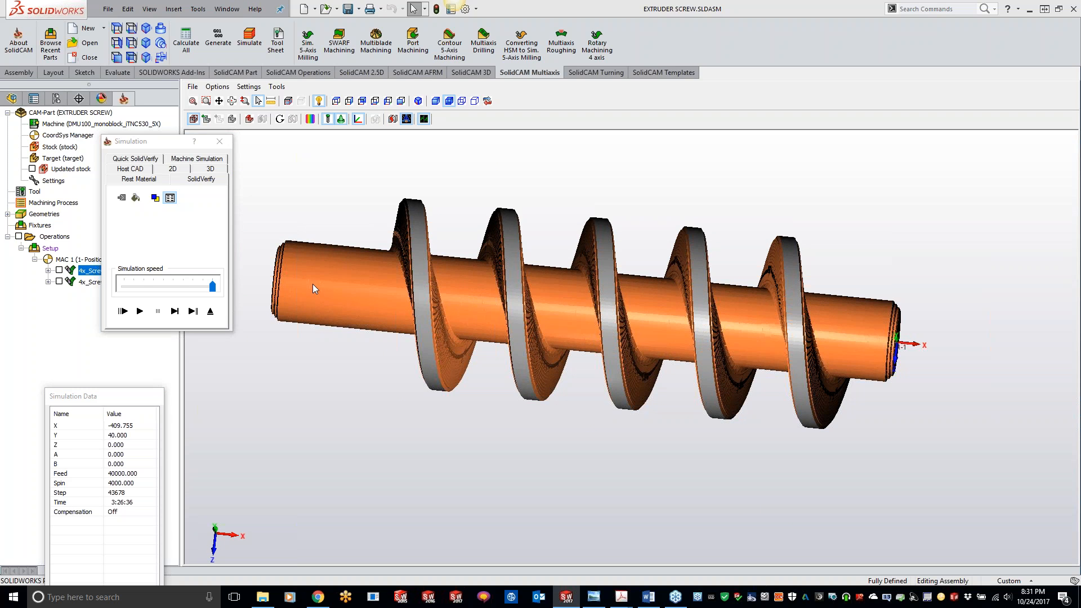
click(223, 148)
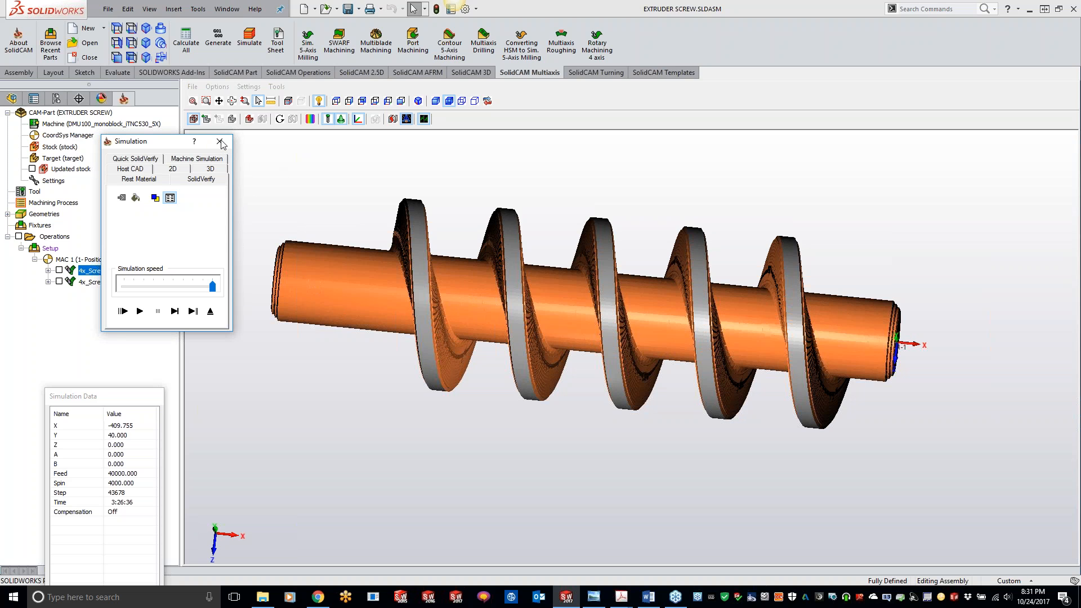
click(210, 312)
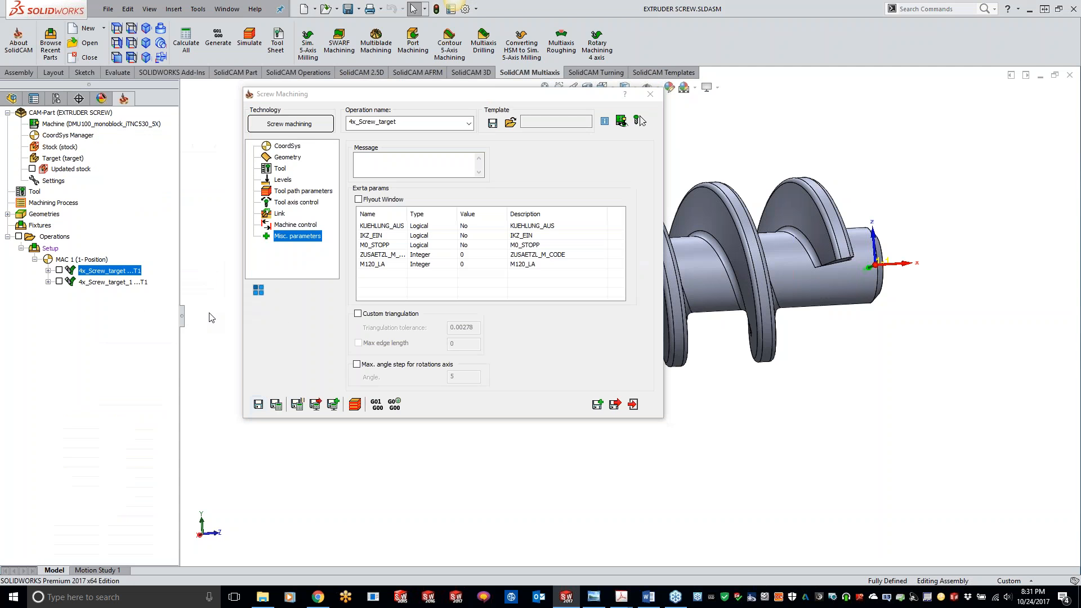
click(650, 94)
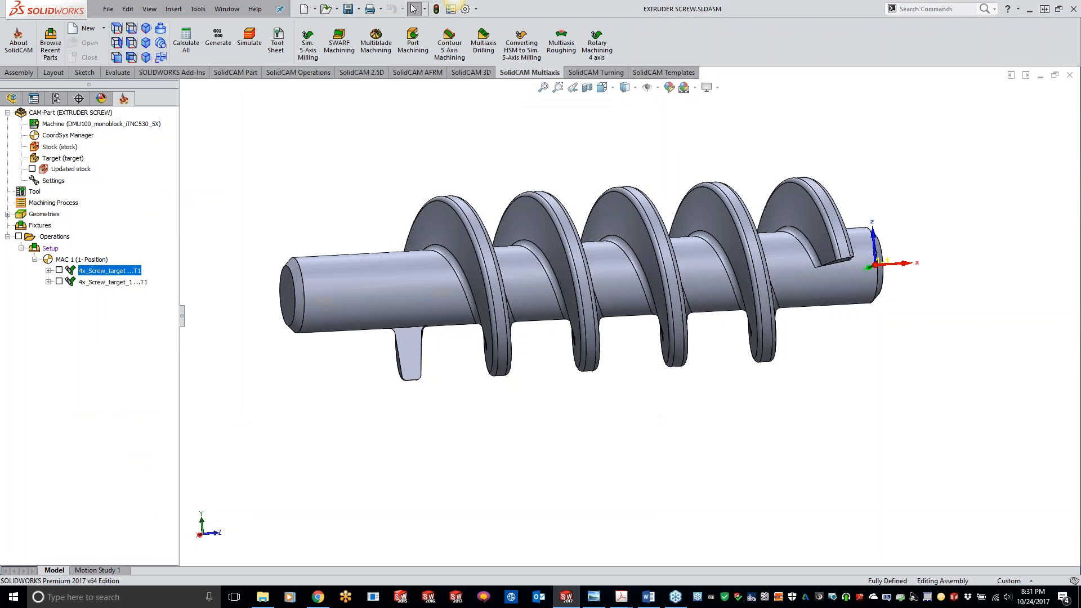
Open the 4x_Screw_target_1 operation and review its coordinate system, geometry, tool and levels settings.
double_click(118, 284)
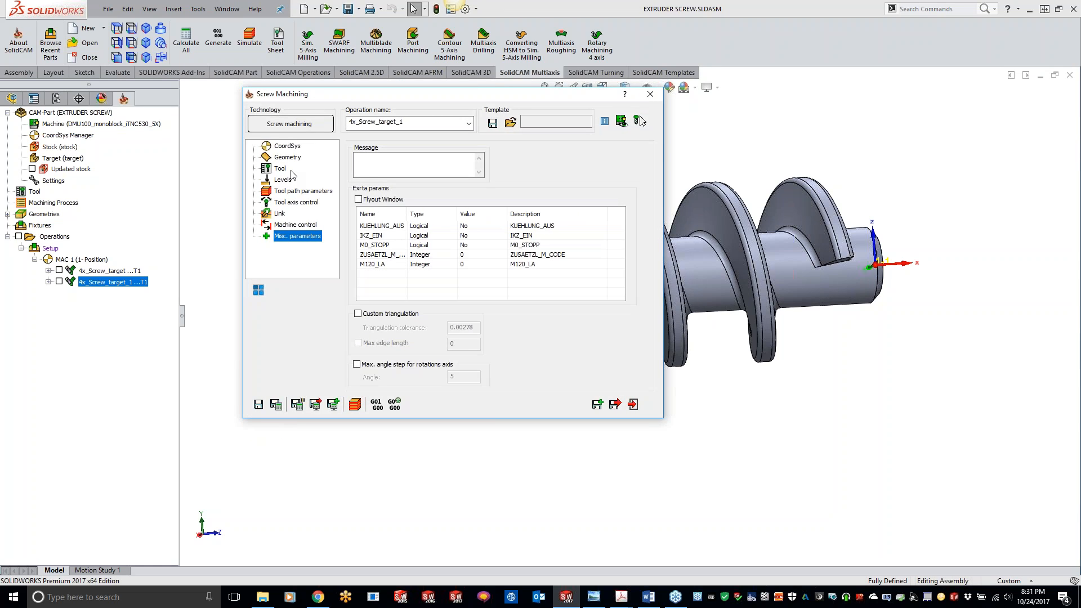
click(291, 147)
click(288, 157)
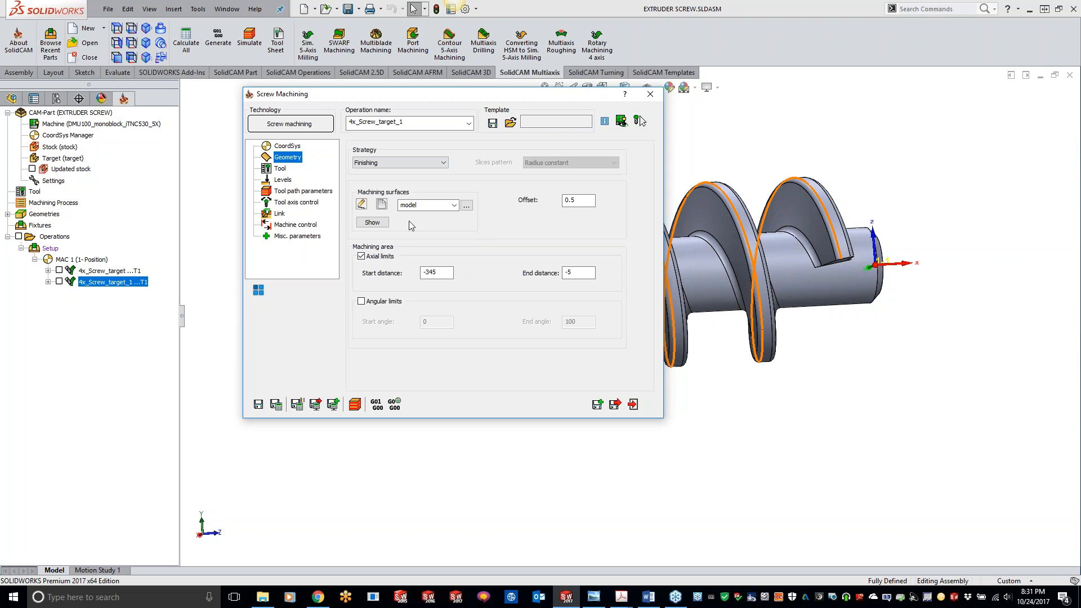
click(280, 168)
click(282, 181)
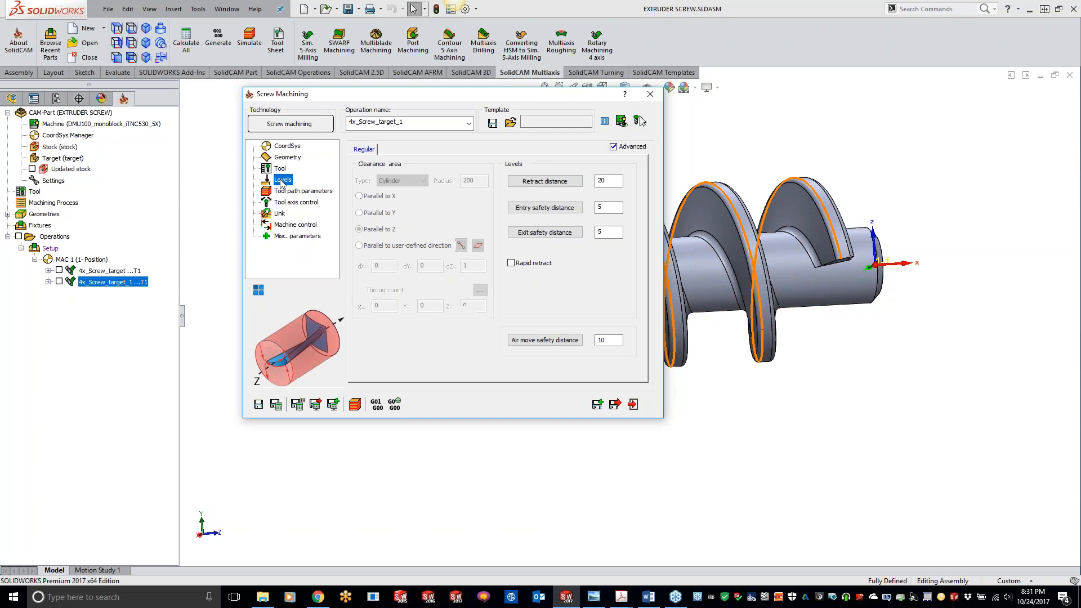
Review the finishing operation's surface quality and step down settings, and check the output format of its tool axis control.
click(285, 196)
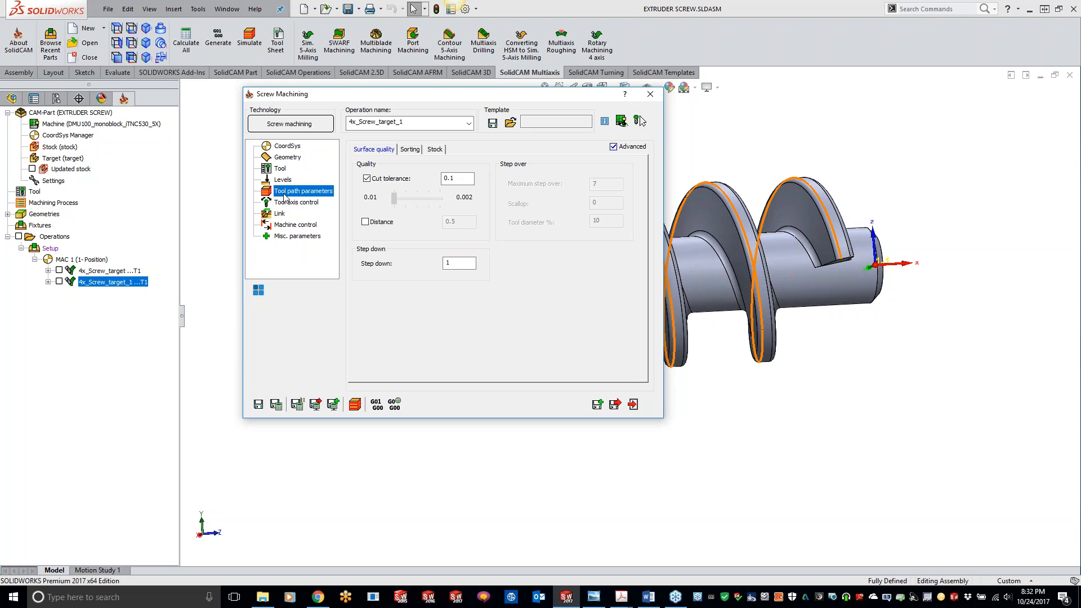
click(465, 263)
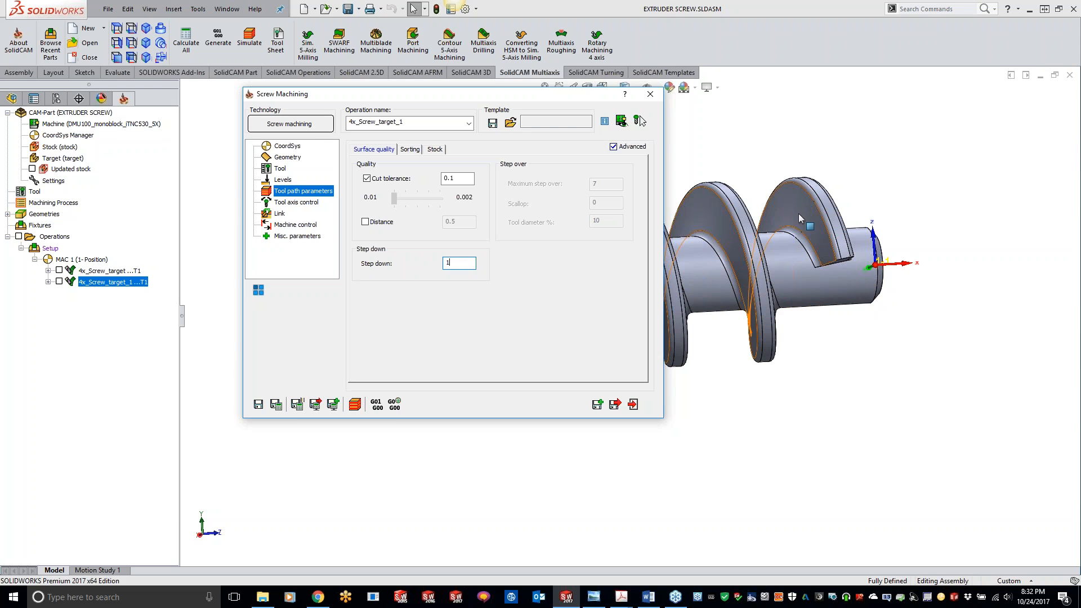
click(831, 263)
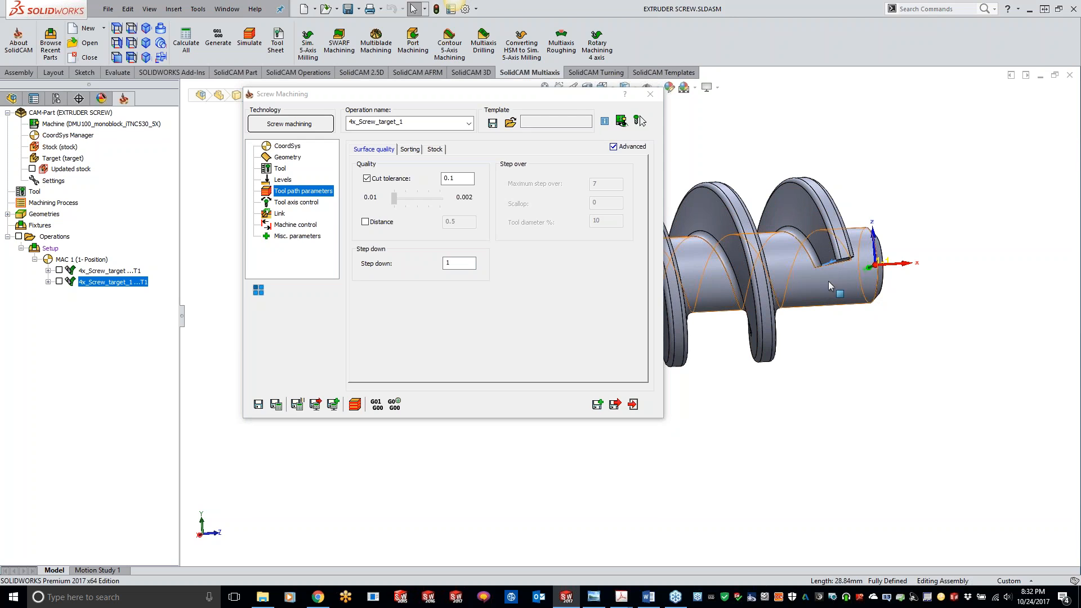
click(895, 455)
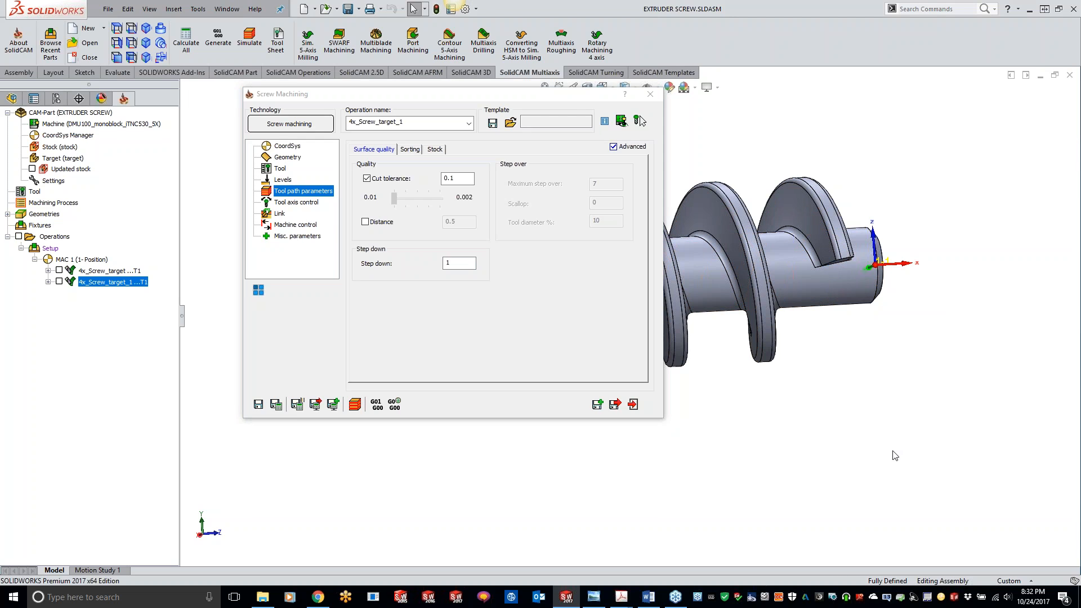
click(511, 322)
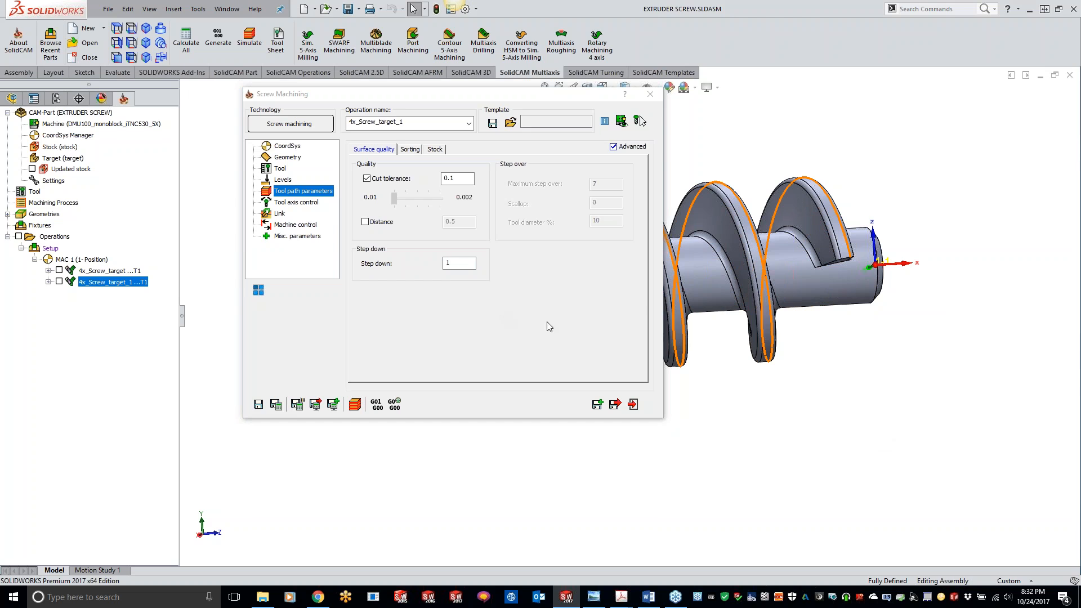
click(297, 204)
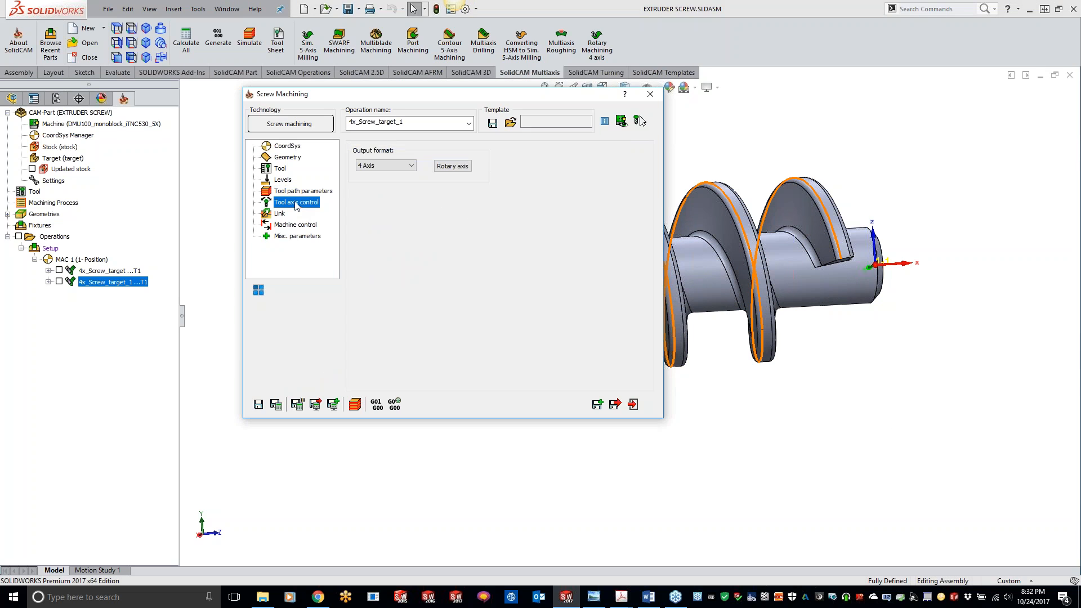
click(301, 193)
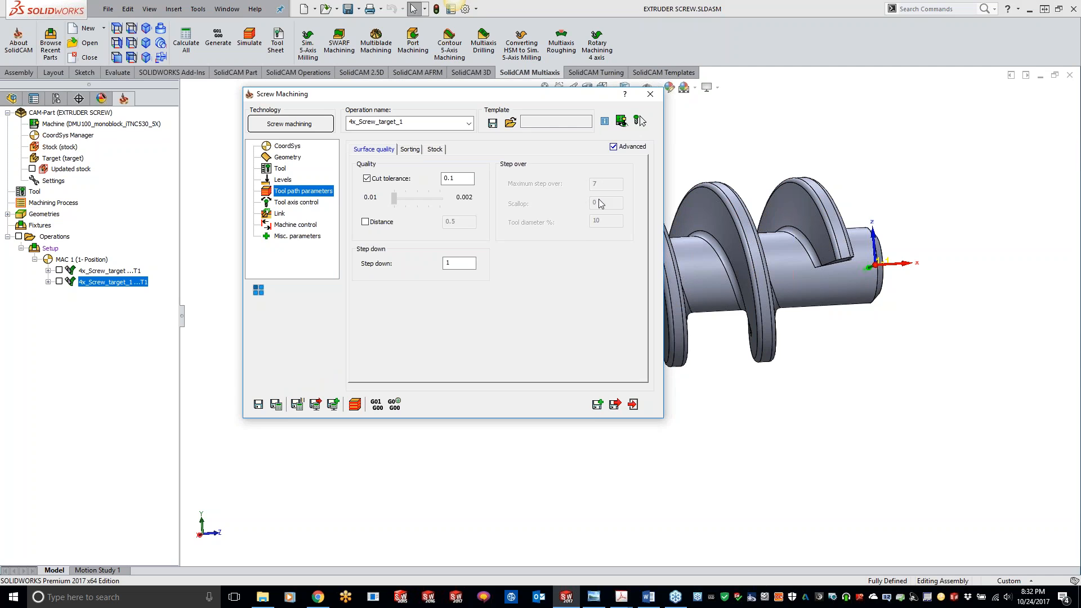
Review the sorting, stock, tool axis control and link settings of 4x_Screw_target_1, including a display of the stock surfaces.
click(410, 150)
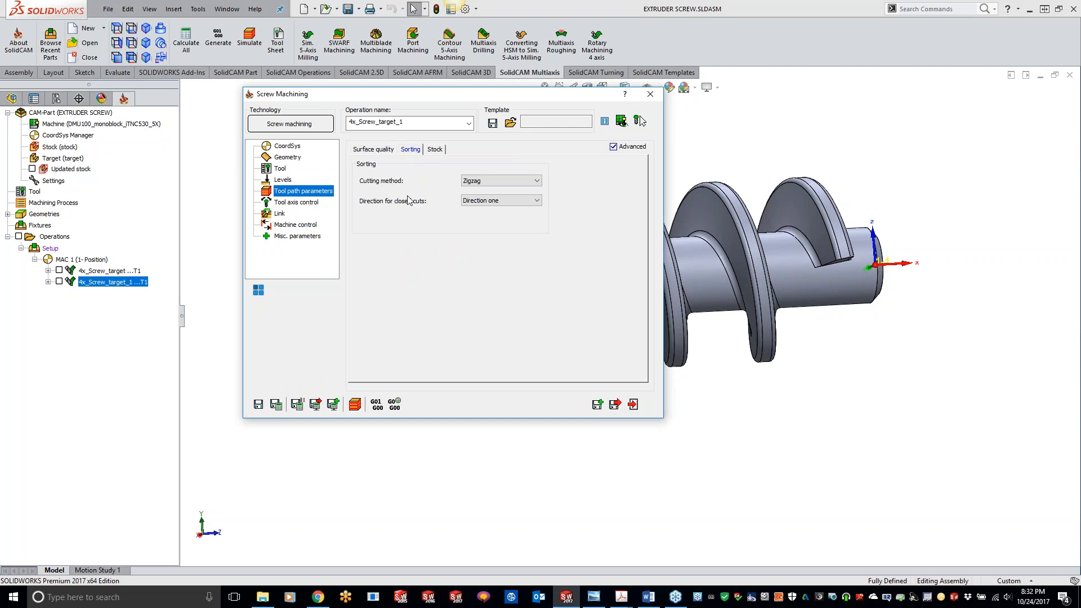
click(439, 151)
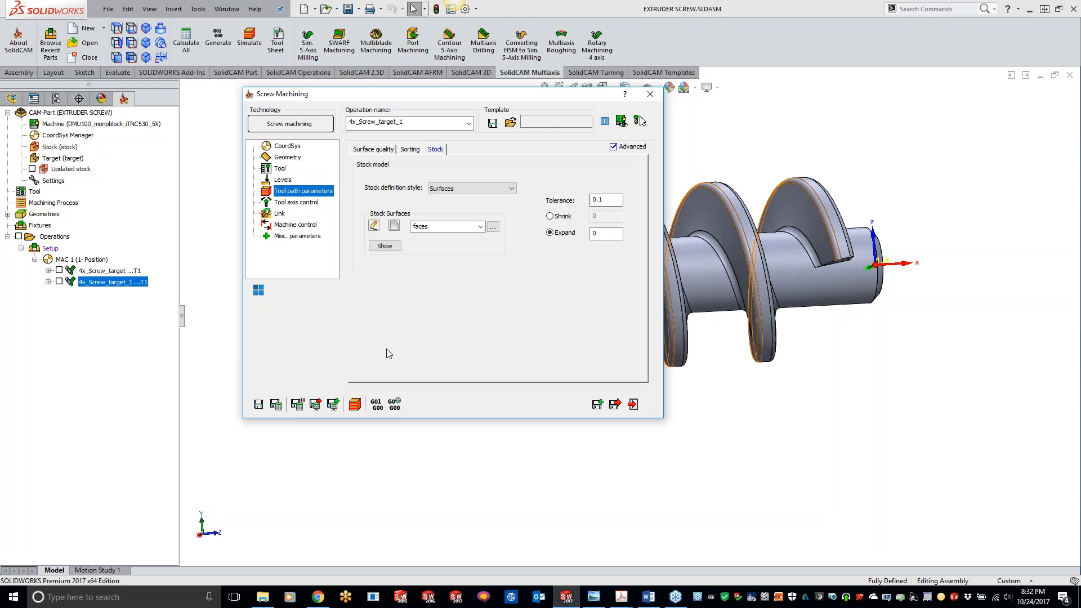
click(385, 246)
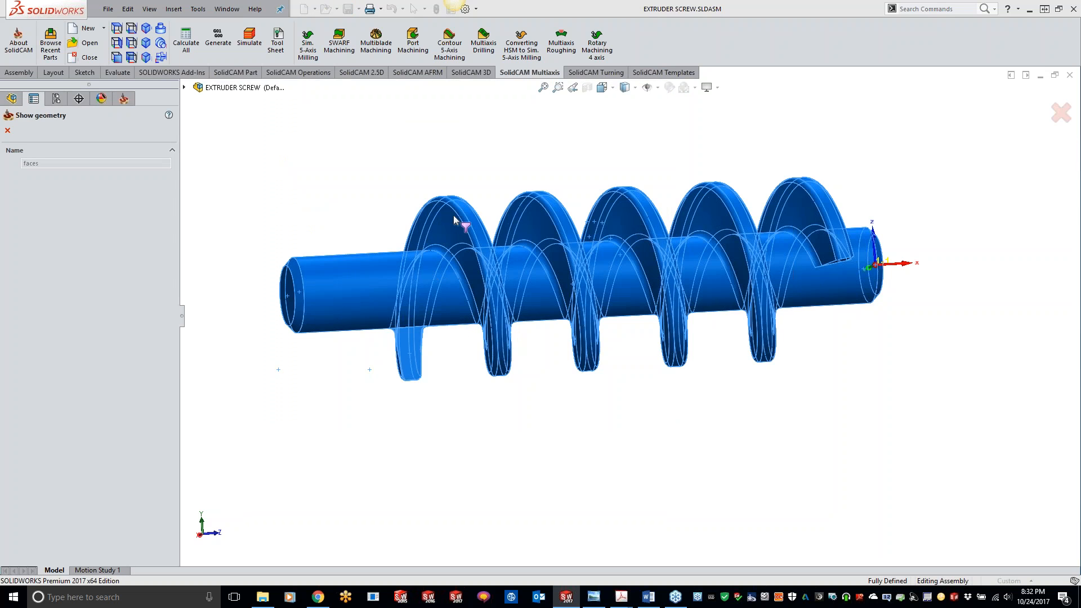
click(8, 131)
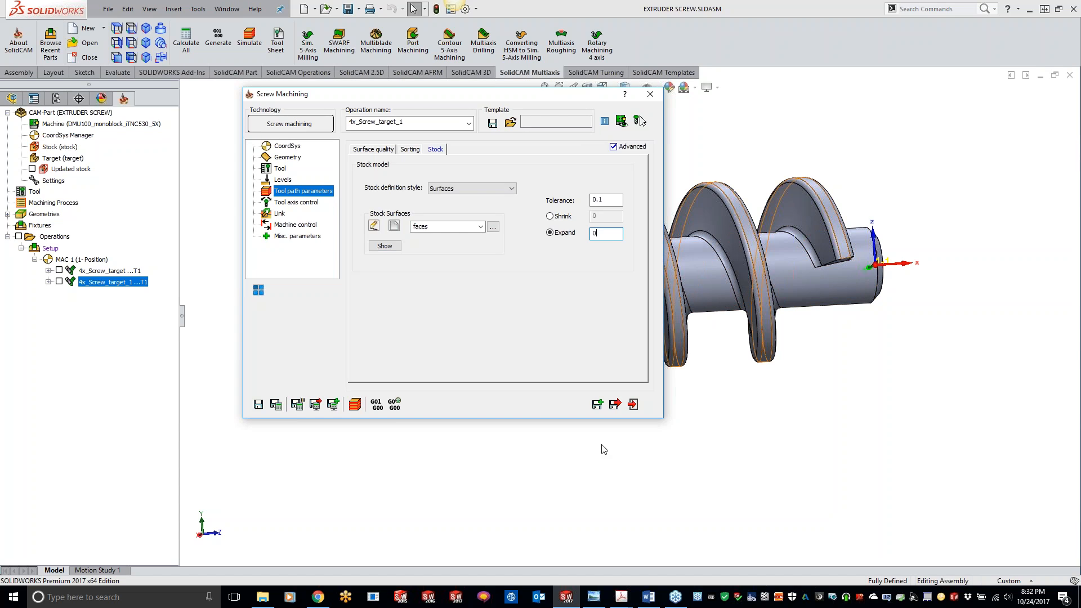
click(295, 204)
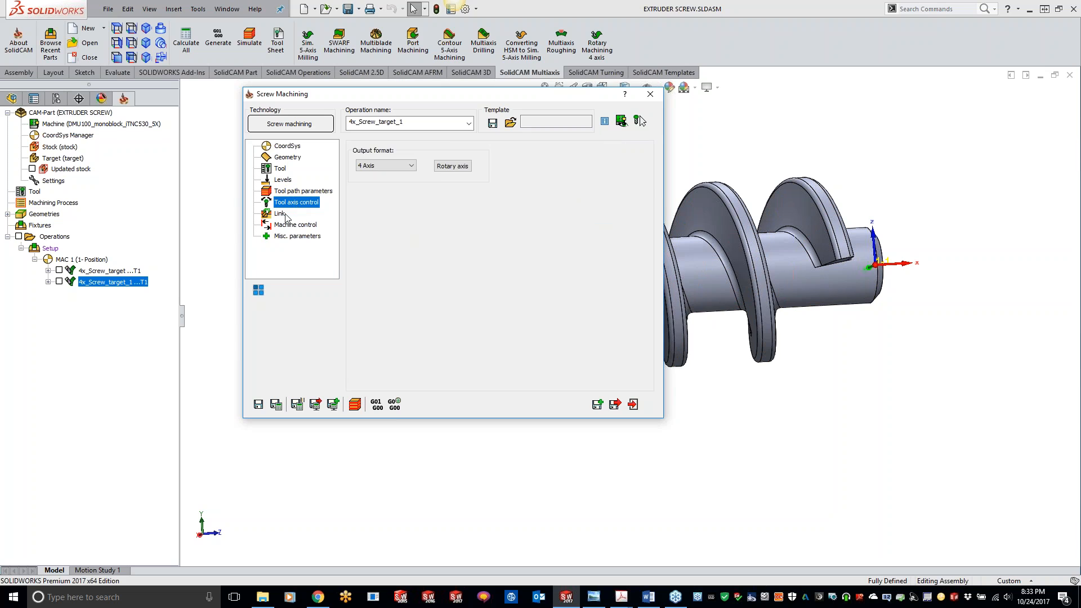
click(285, 215)
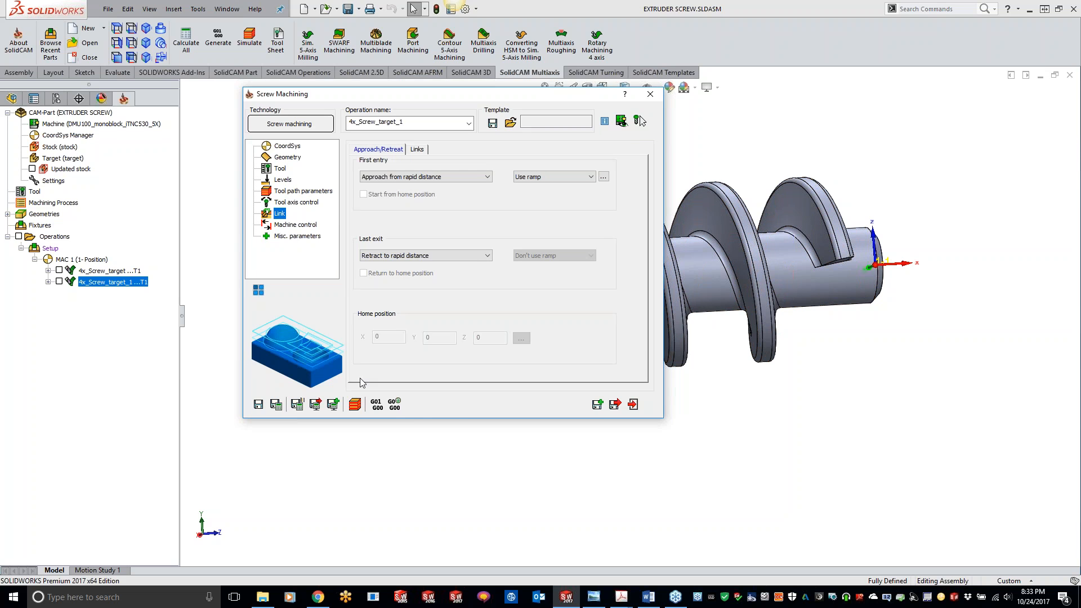
Simulate the 4x_Screw_target_1 operation on the roughed screw in SolidVerify and play the toolpath.
click(356, 405)
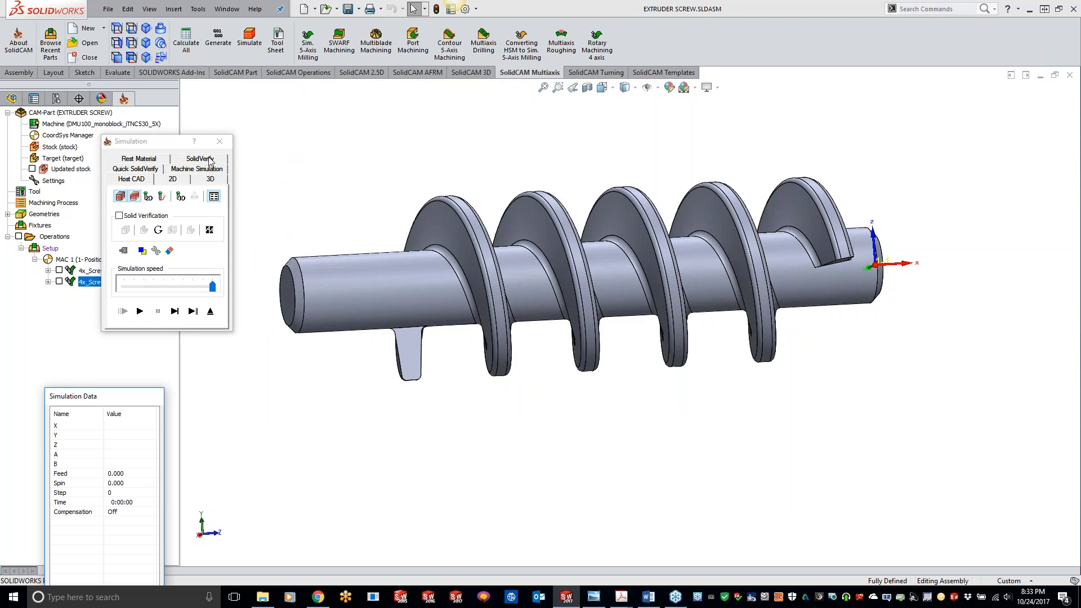
click(209, 160)
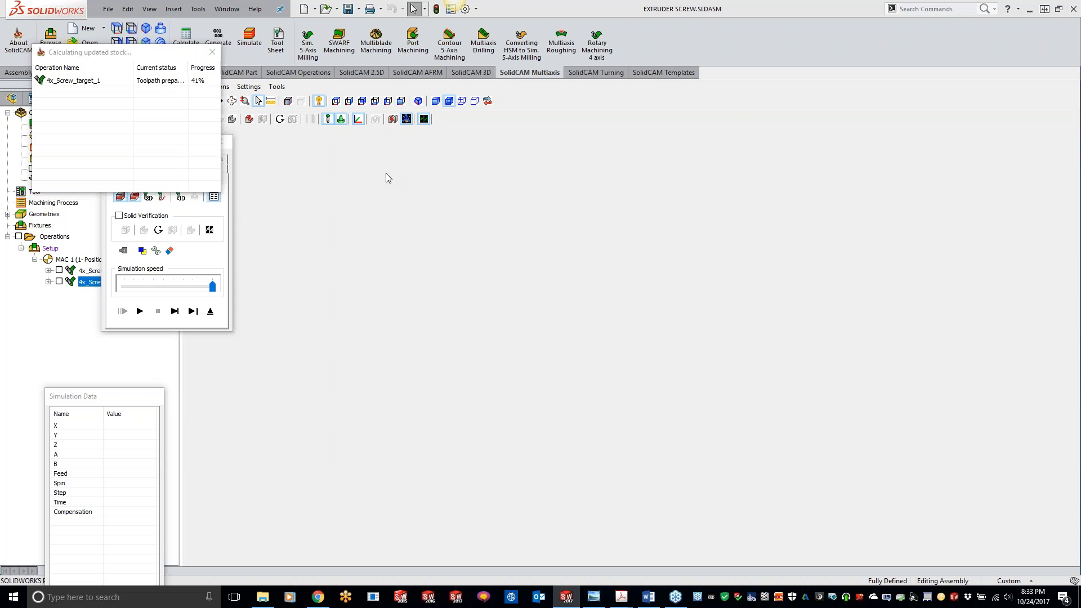
drag(152, 57, 875, 46)
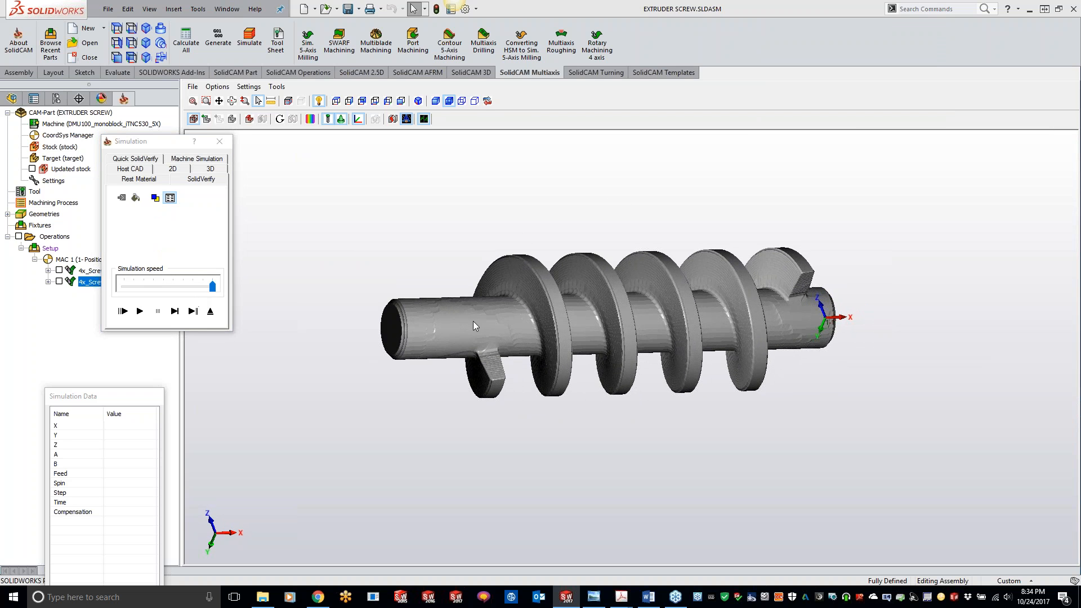
click(141, 312)
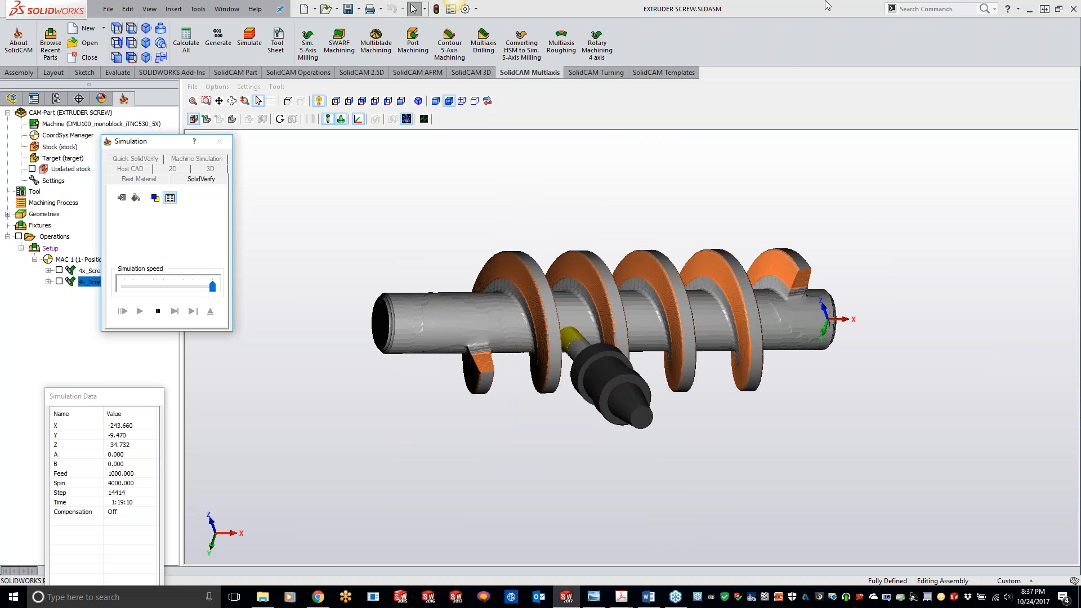
double_click(795, 17)
drag(990, 22, 990, 84)
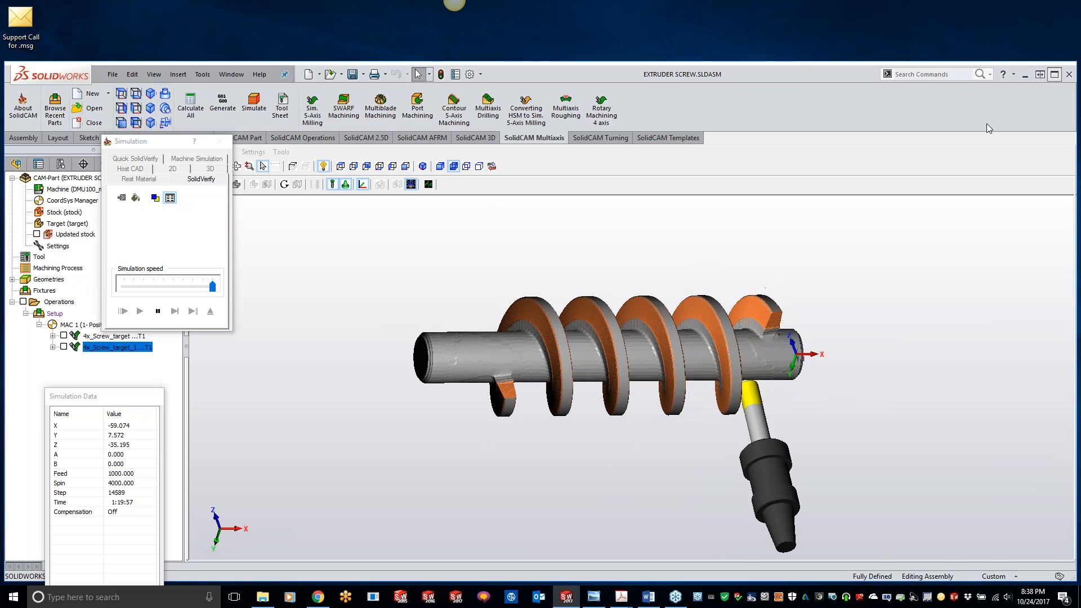
click(1055, 75)
Switch to Chrome, open a new tab and look through the hidden bookmarks for the SolidCAM packages page.
click(332, 598)
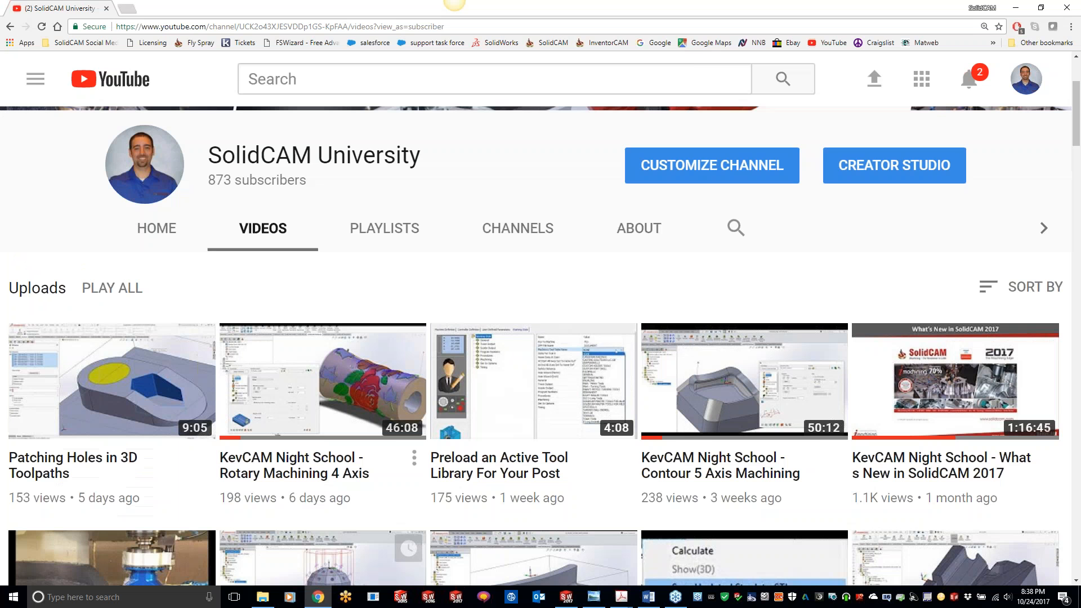
key(ctrl+t)
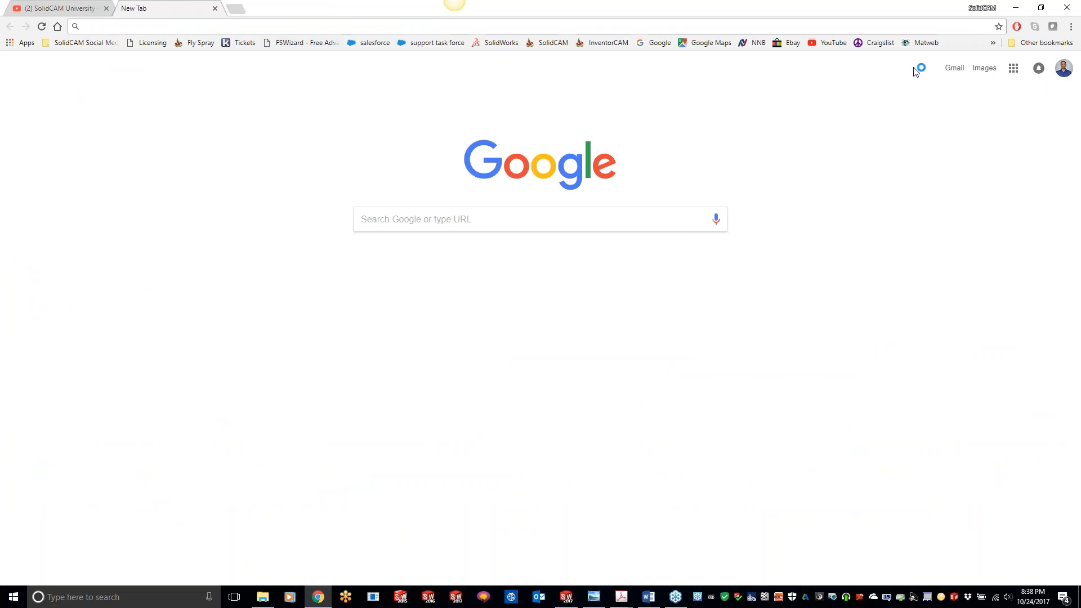
click(993, 43)
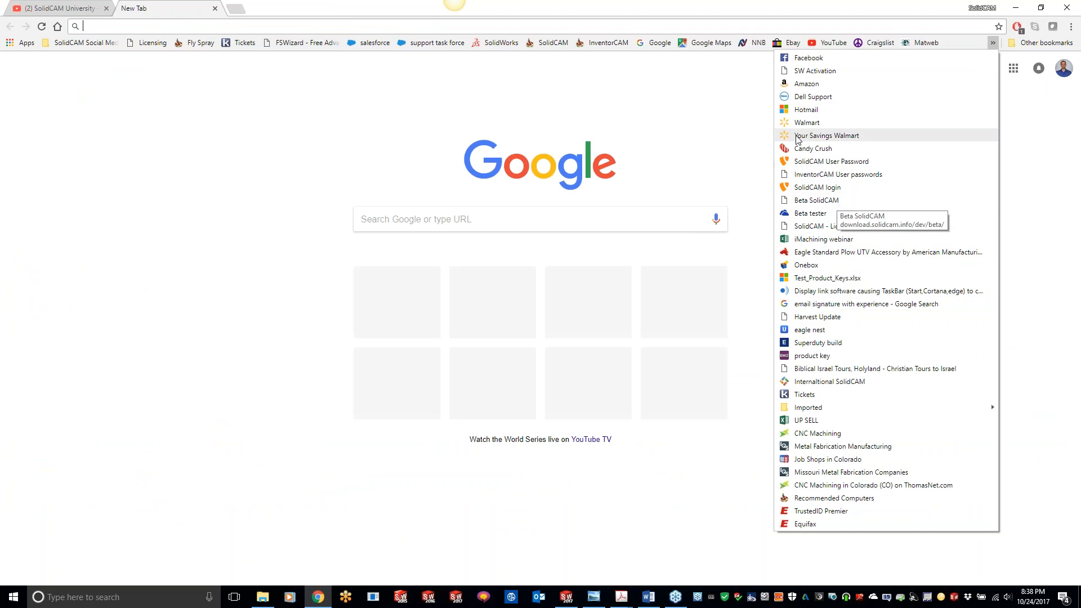
click(709, 99)
Copy the web address from SolidCAM packages.txt in the Solidcam Sales stuff folder, then close the text file.
click(269, 597)
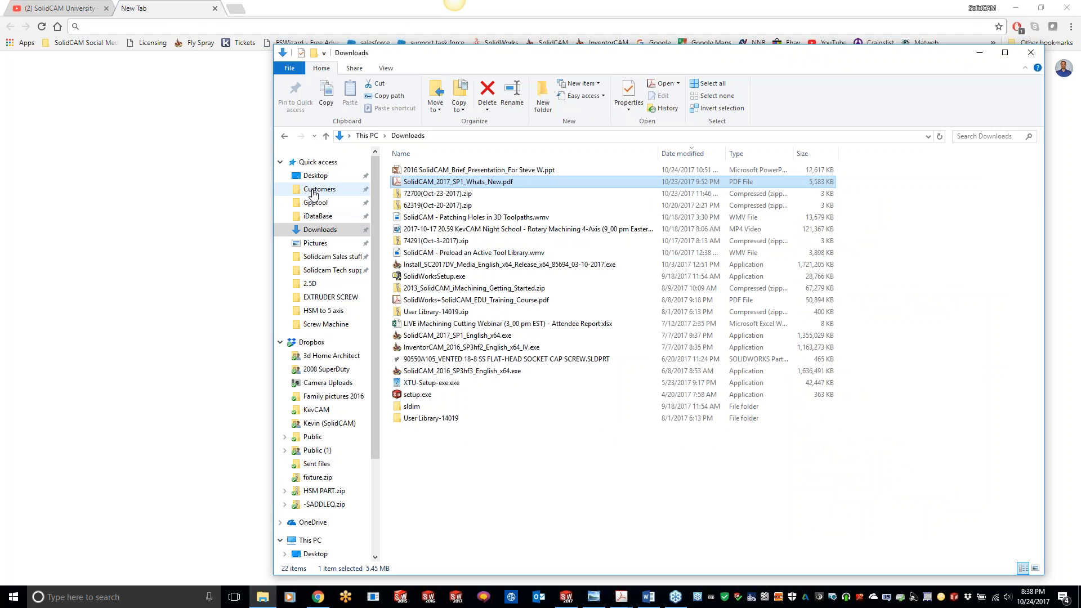
click(335, 258)
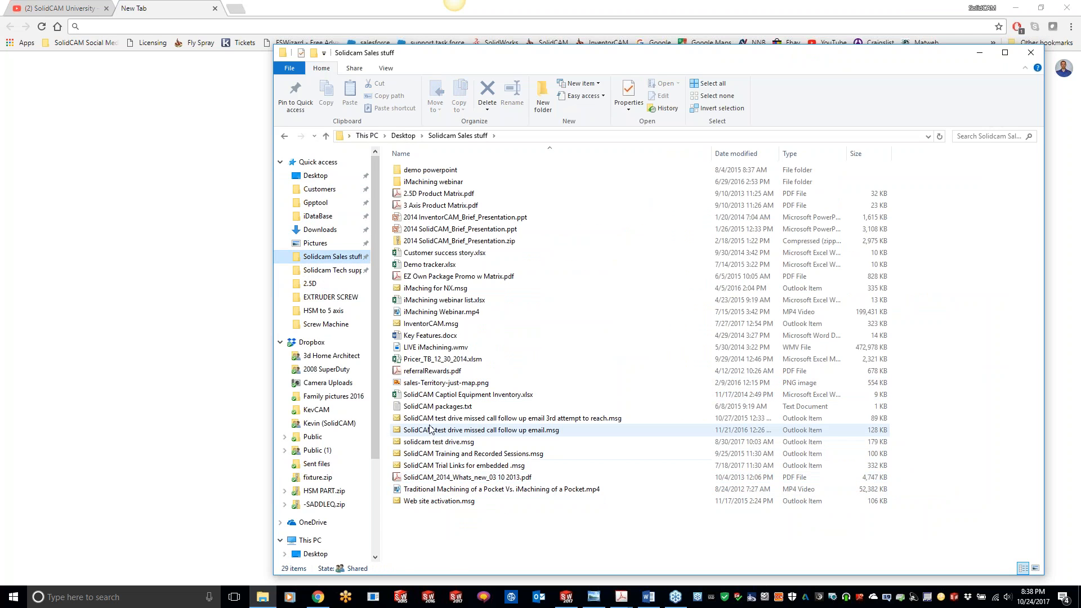
double_click(435, 406)
drag(325, 36, 19, 43)
key(ctrl+c)
click(882, 8)
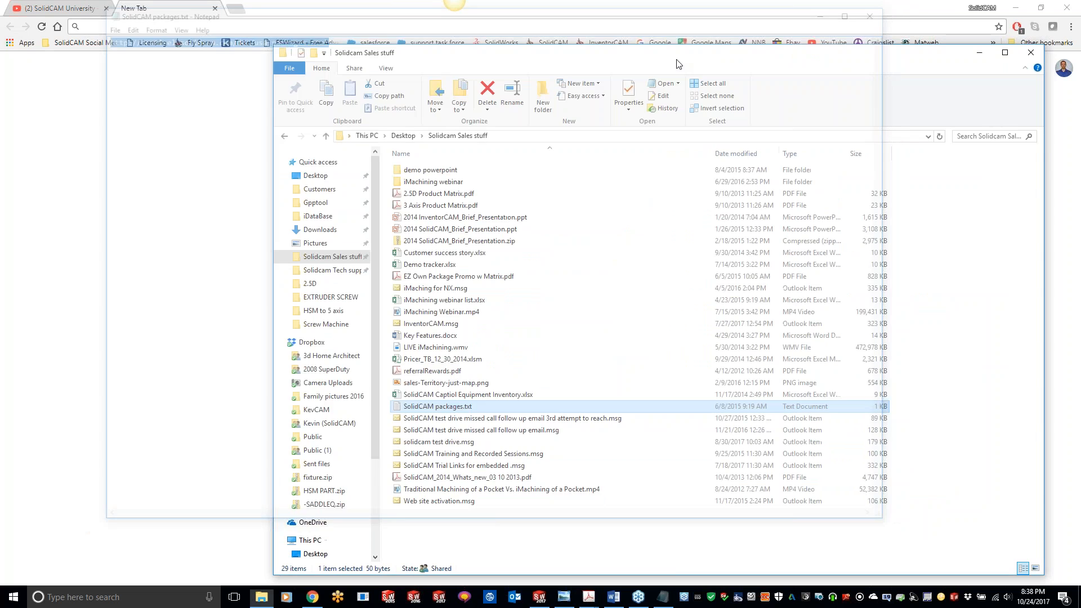
Load the copied address in the new Chrome tab and examine the SolidCAM package comparison table across all its columns.
click(377, 23)
key(ctrl+v)
key(Return)
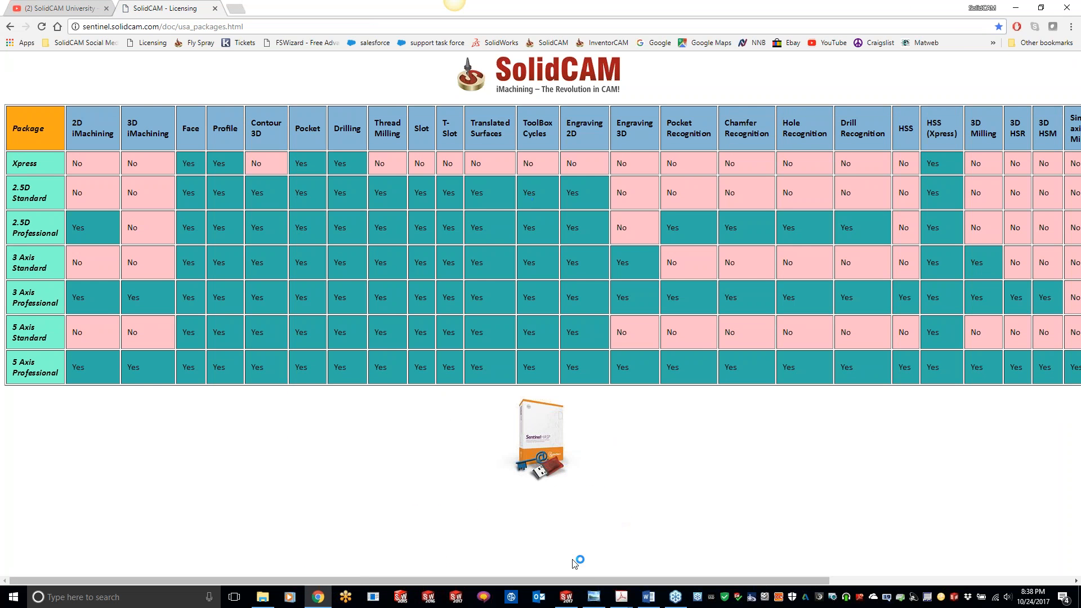
drag(580, 581, 870, 563)
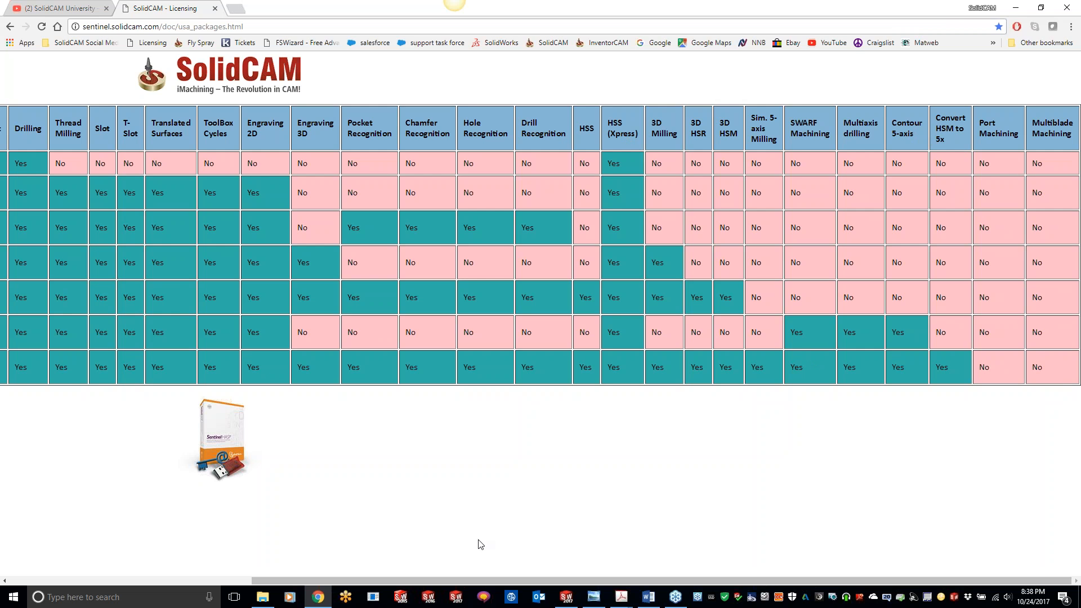
drag(591, 580, 326, 567)
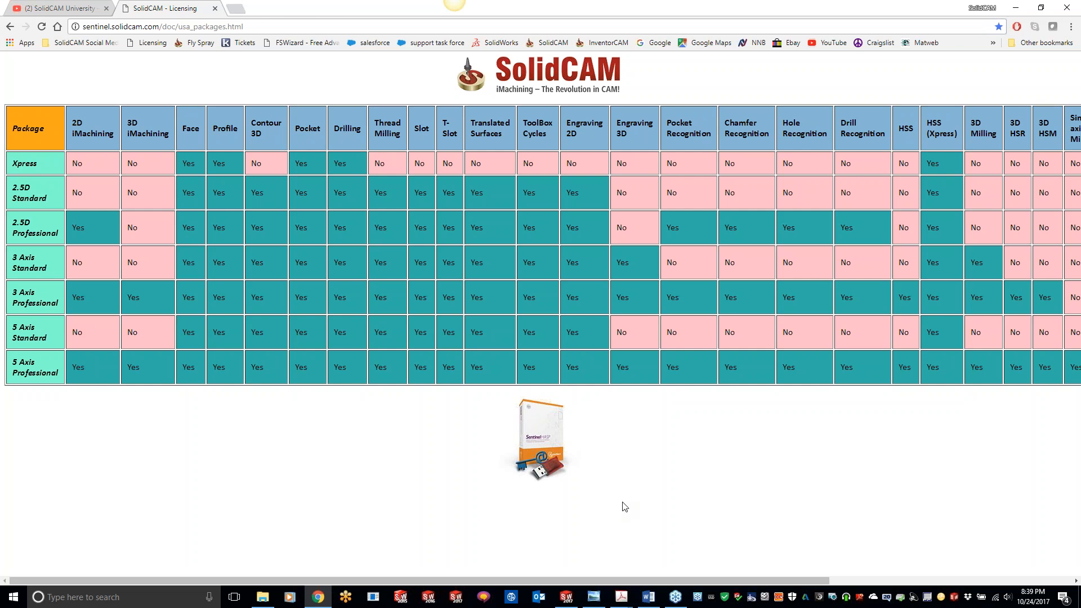
drag(481, 581, 700, 566)
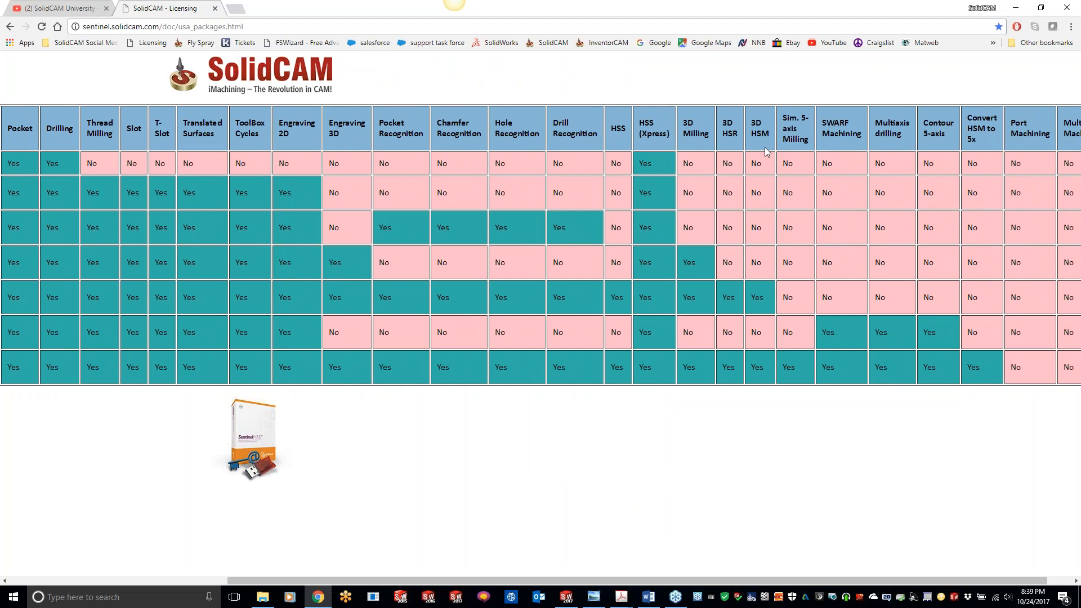
drag(692, 581, 717, 580)
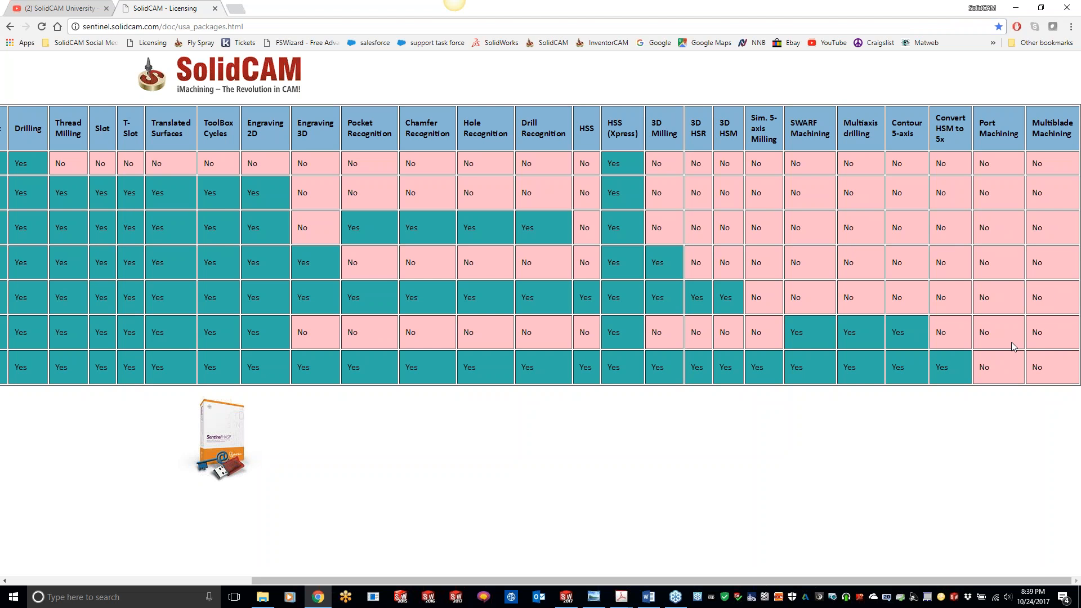
Open EZ Own Package Promo w Matrix.pdf from the Solidcam Sales stuff folder and close the folder window.
click(1017, 7)
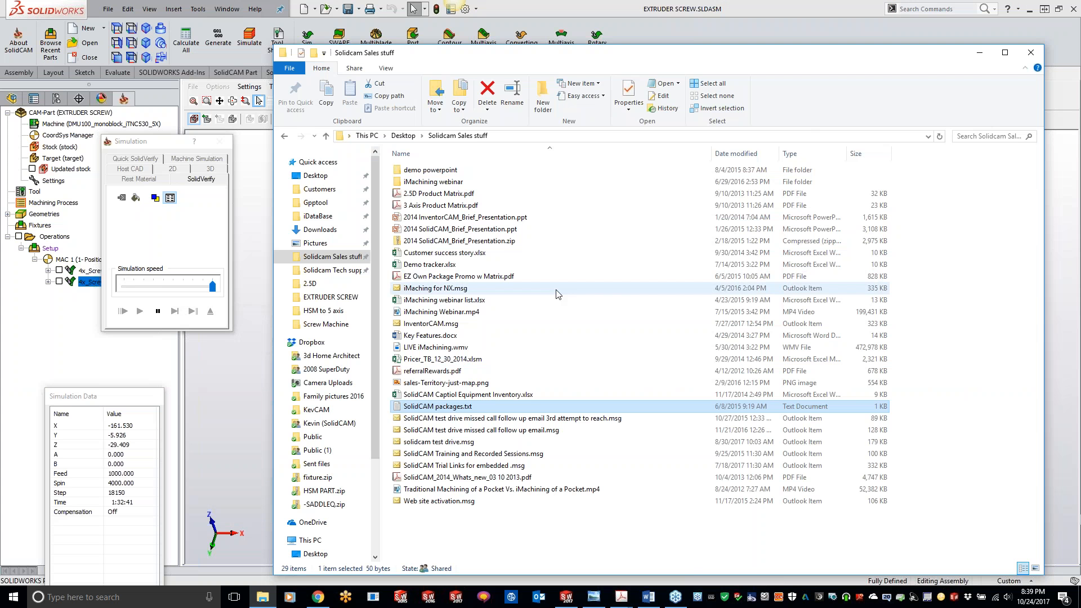
mouse_move(434, 56)
mouse_down()
mouse_move(939, 254)
mouse_move(637, 85)
mouse_move(439, 43)
mouse_up()
click(411, 392)
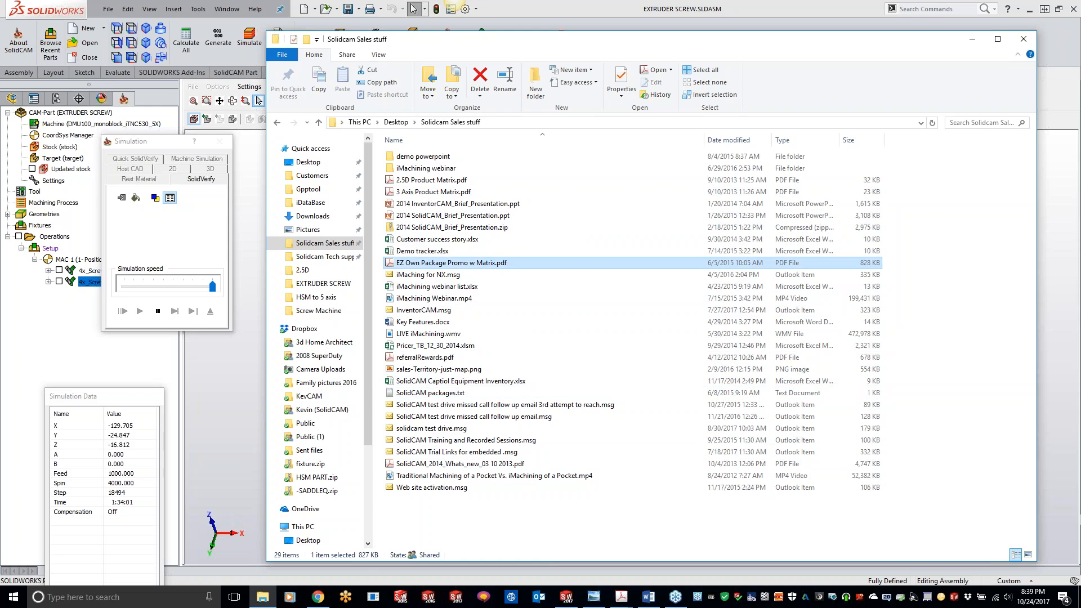
double_click(426, 263)
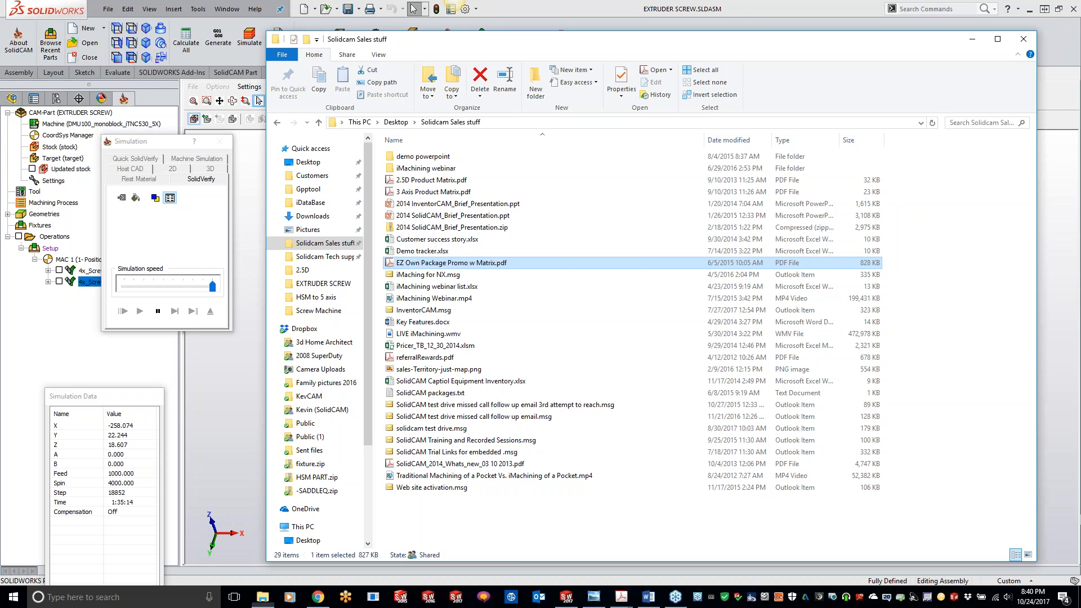
click(1023, 39)
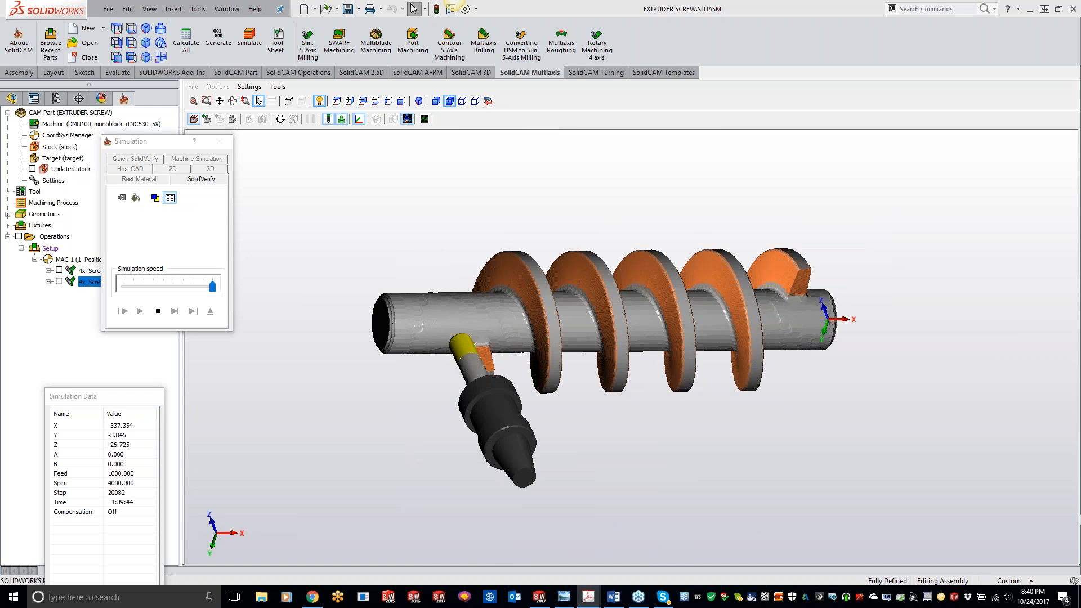
Bring the EZ Own package PDF into view and browse its 3-Axis product matrix and package pricing page.
drag(455, 1, 474, 1)
scroll(601, 359, down, 2)
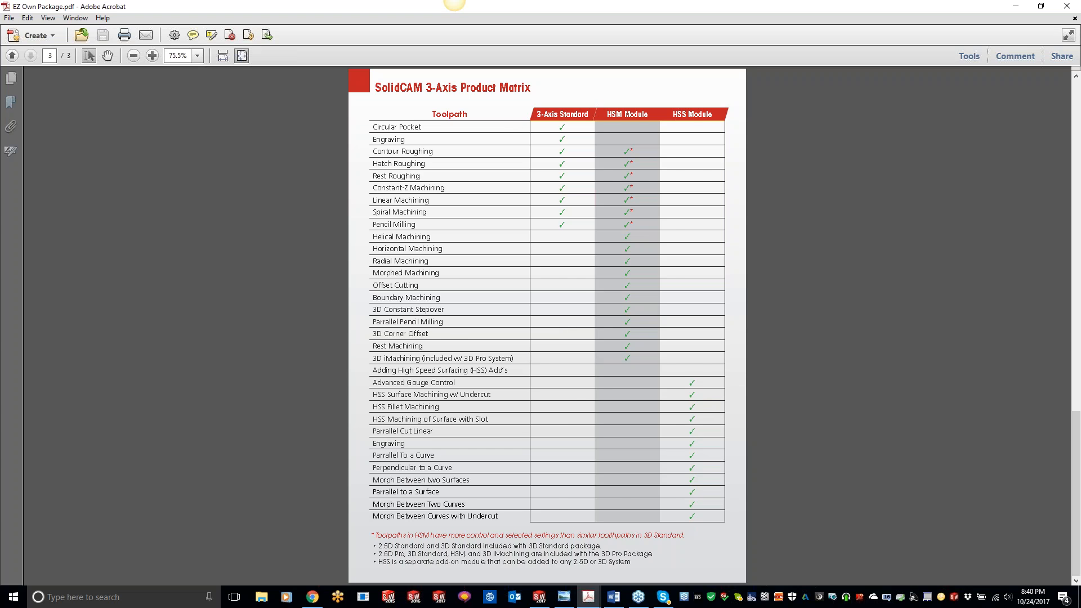
scroll(494, 375, up, 2)
scroll(391, 461, up, 2)
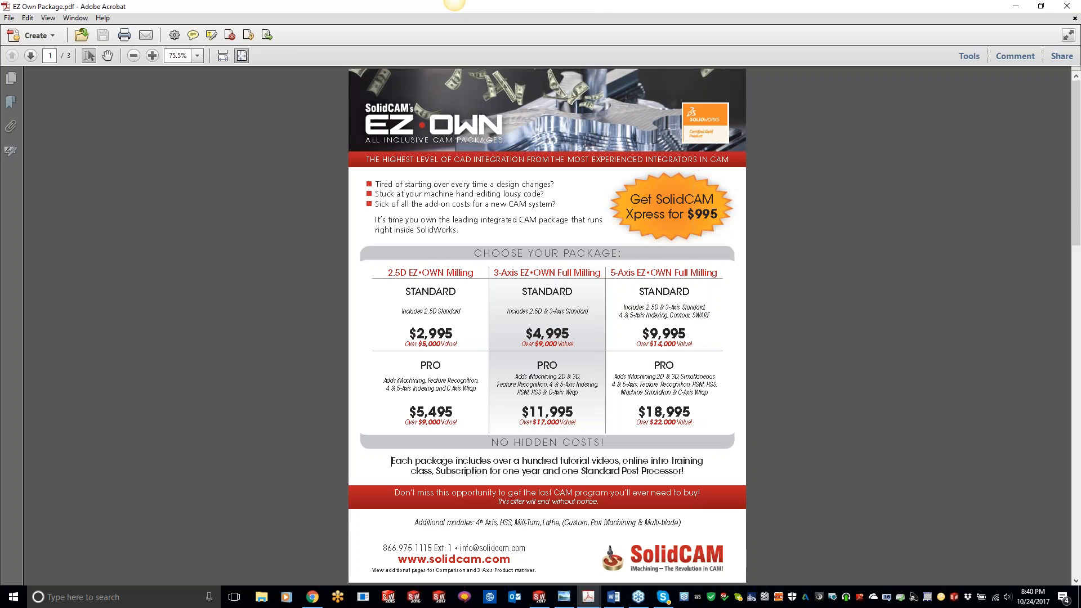
View the 3-Axis product matrix on the PDF's last page, then clear the PDF and the comparison browser window off the simulation.
scroll(455, 0, down, 2)
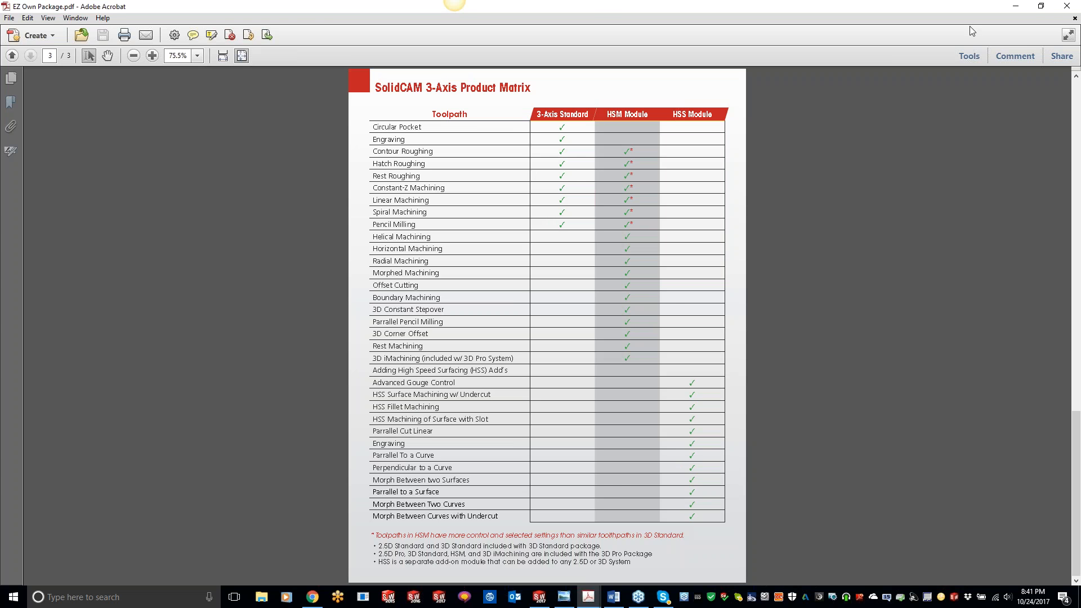
click(1061, 8)
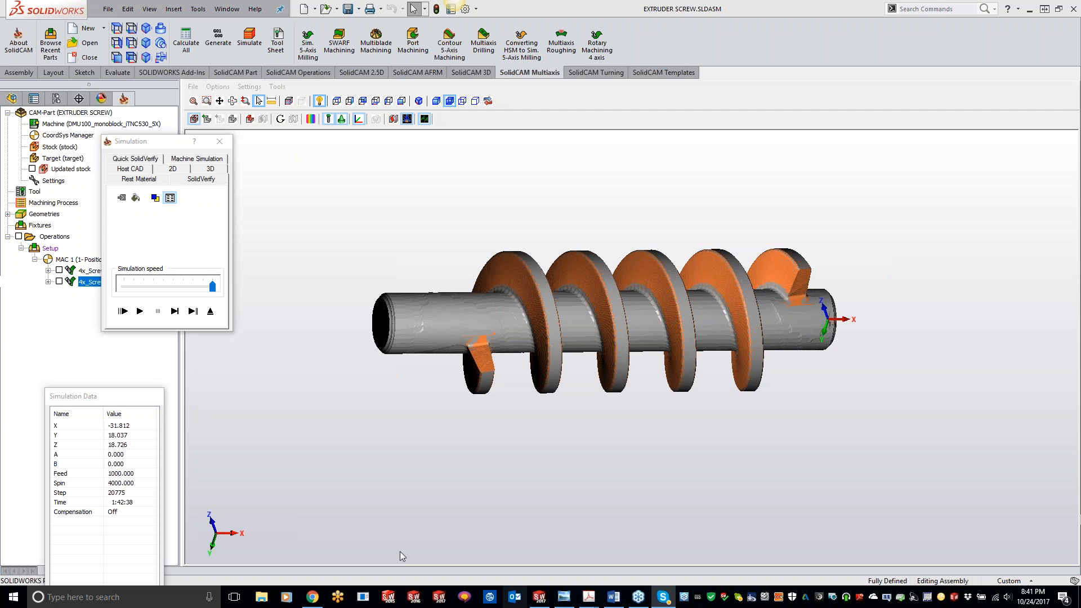
click(313, 597)
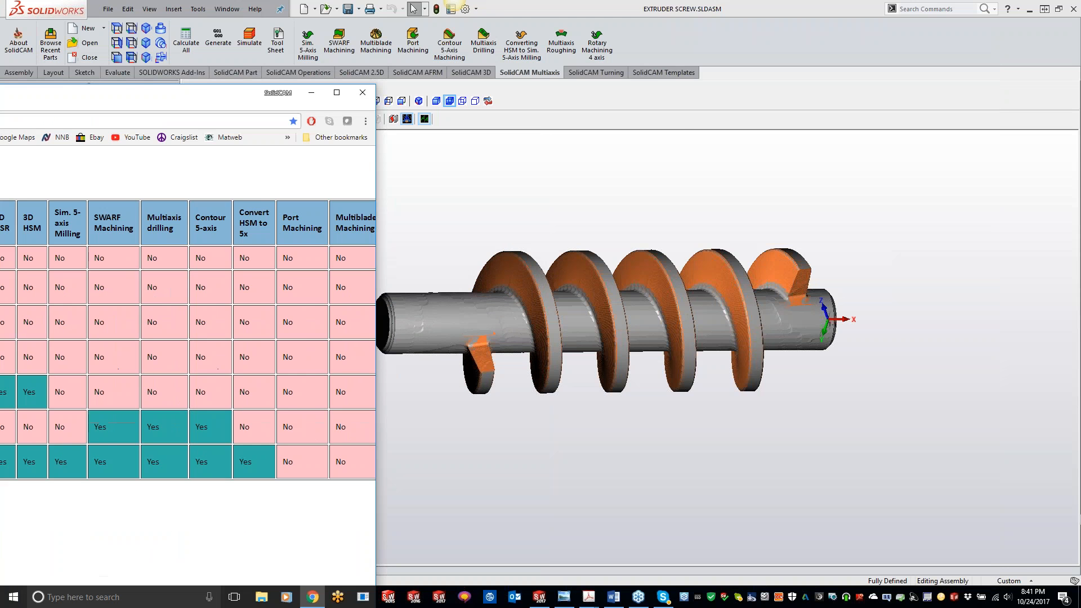
drag(163, 93, 1080, 169)
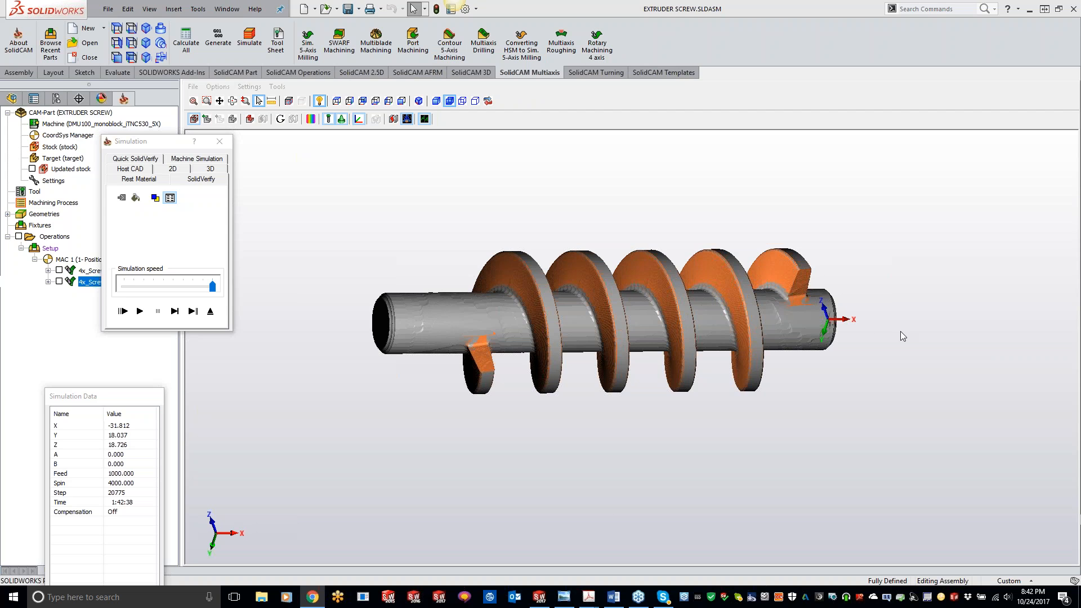
Compare the simulated extruder screw's machined stock with the target in a close isometric view, then close the comparison.
click(439, 211)
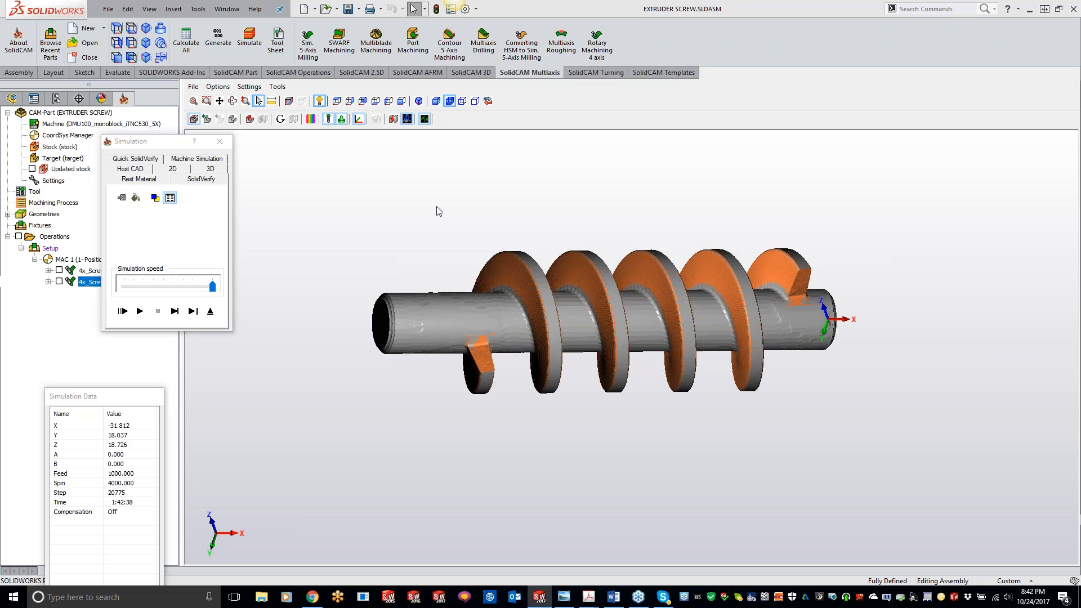
key(ctrl+7)
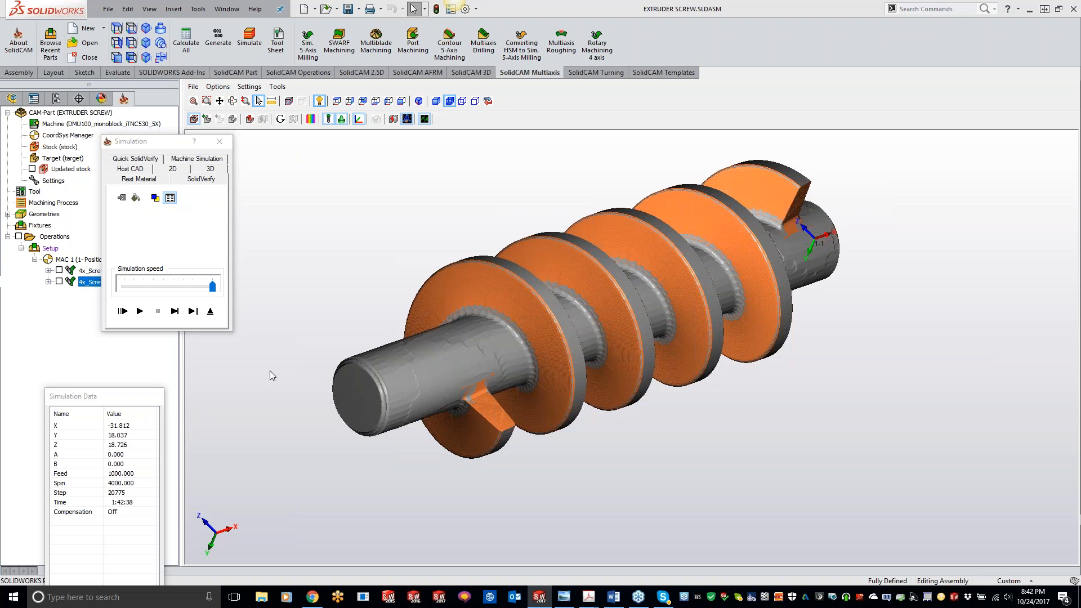
middle_drag(541, 235, 536, 238)
scroll(535, 238, up, 2)
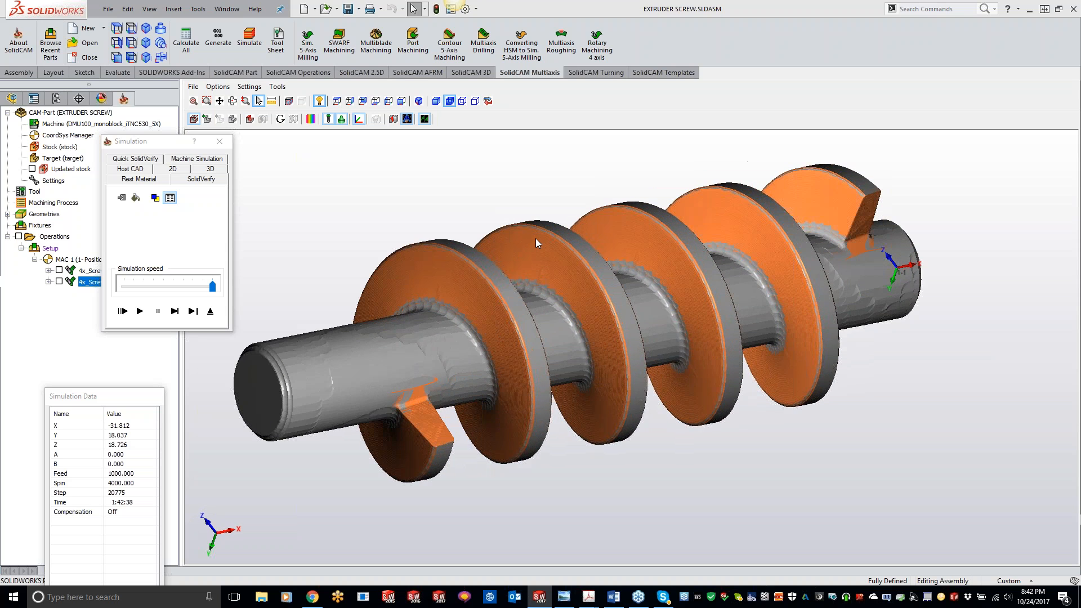
scroll(535, 239, up, 3)
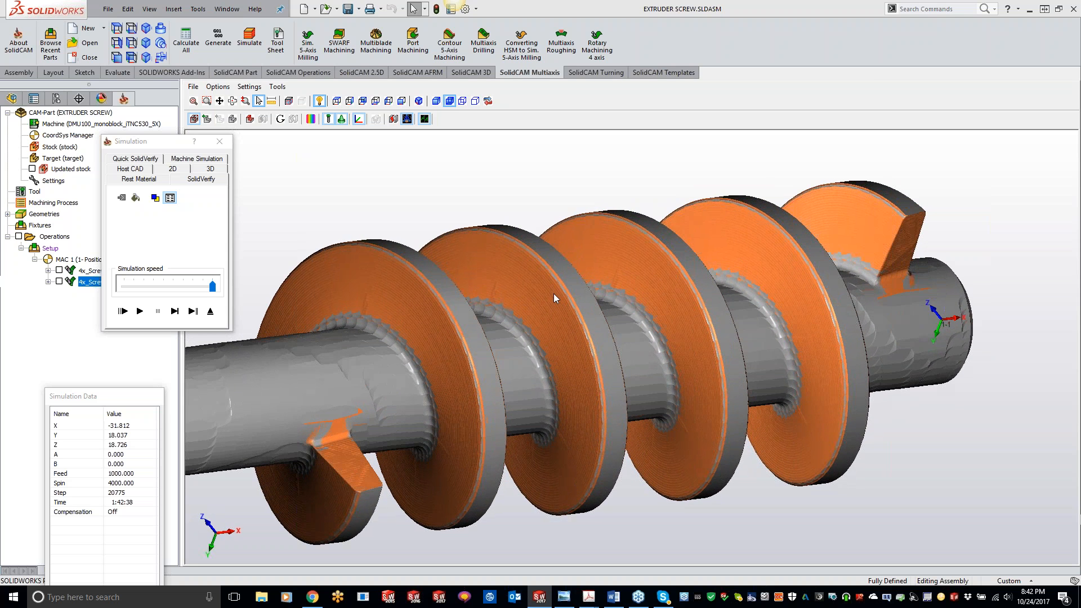
click(310, 119)
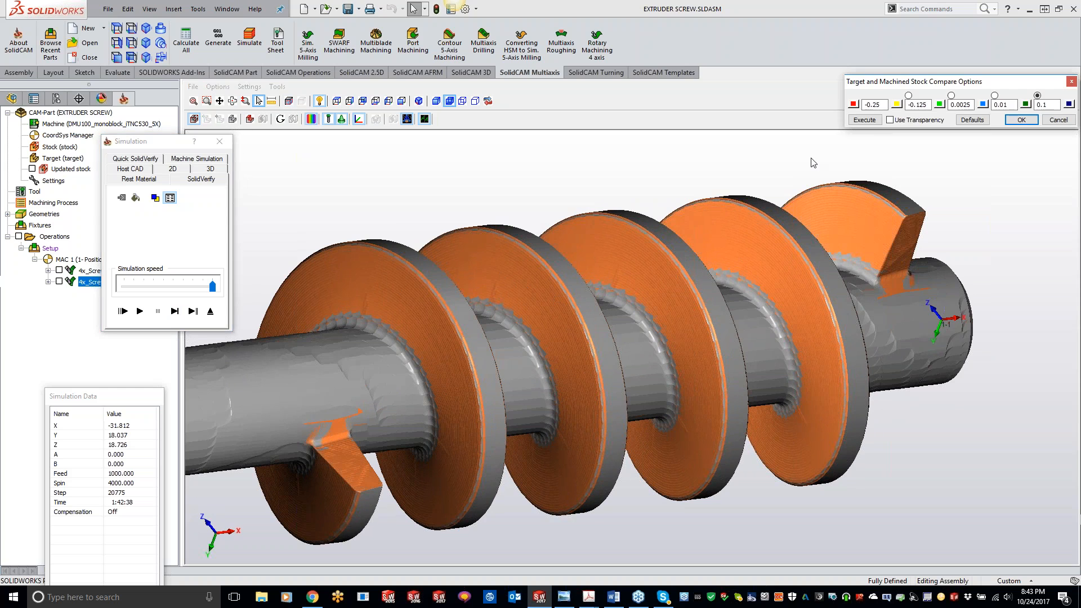
click(866, 123)
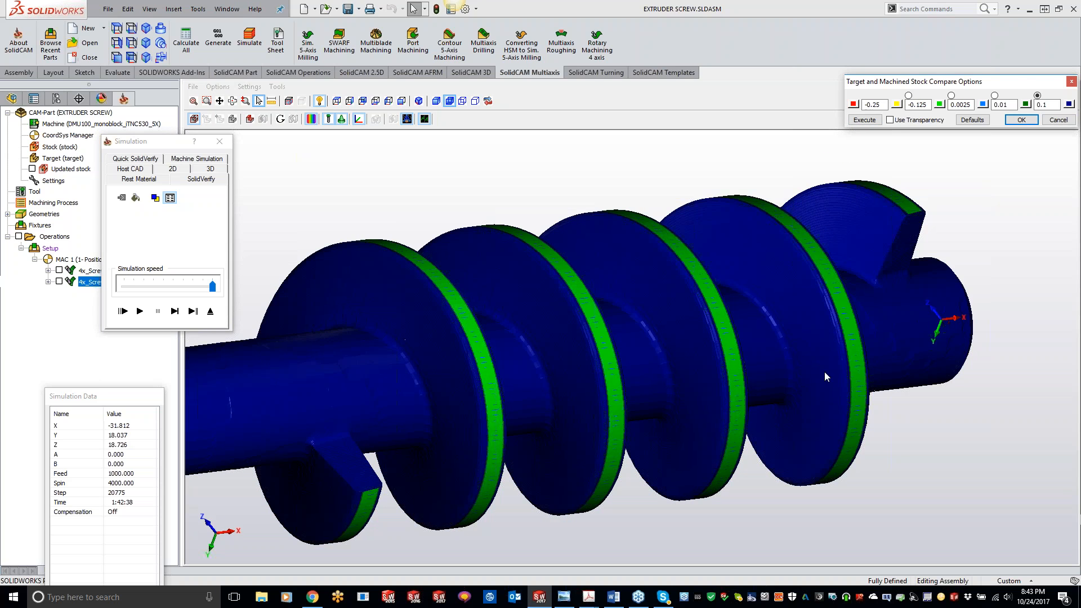
click(220, 151)
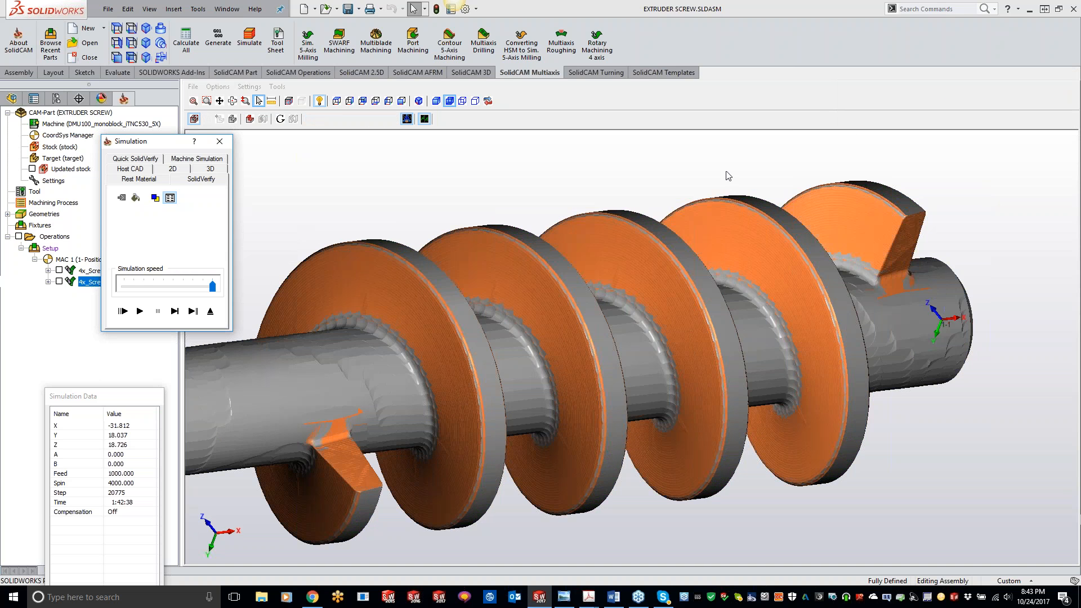
Exit the simulation and examine the finishing operation's geometry offset against the fillet edge at the end of the screw flight.
click(219, 142)
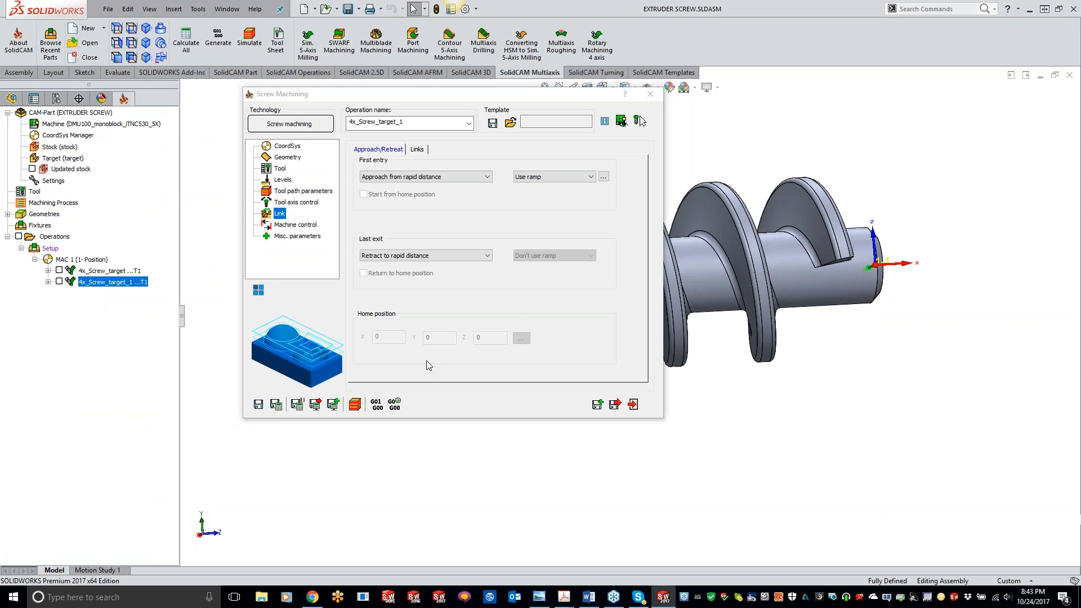
click(288, 157)
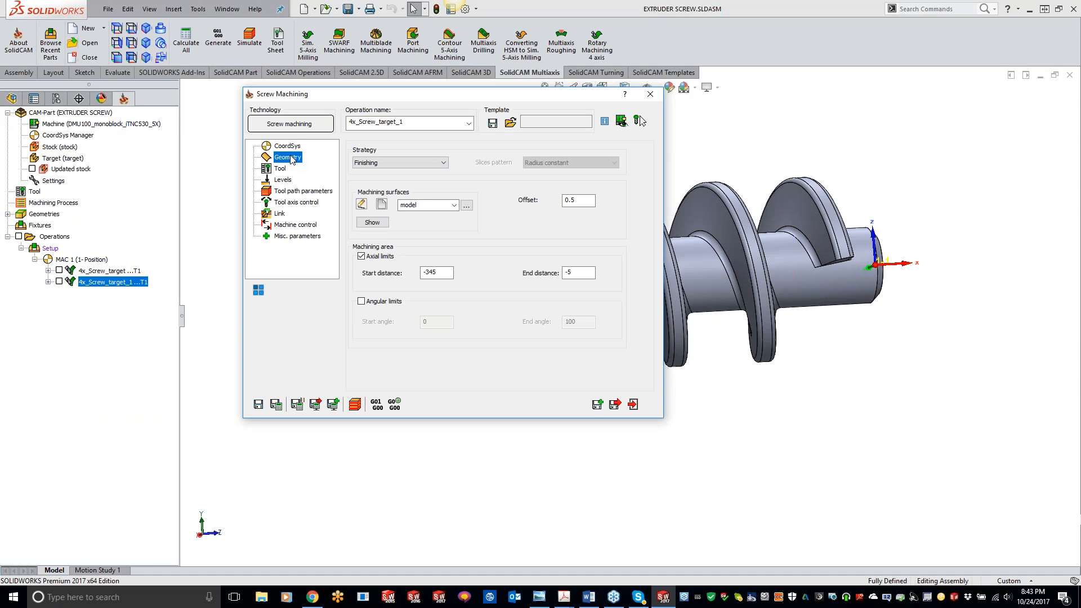
double_click(578, 200)
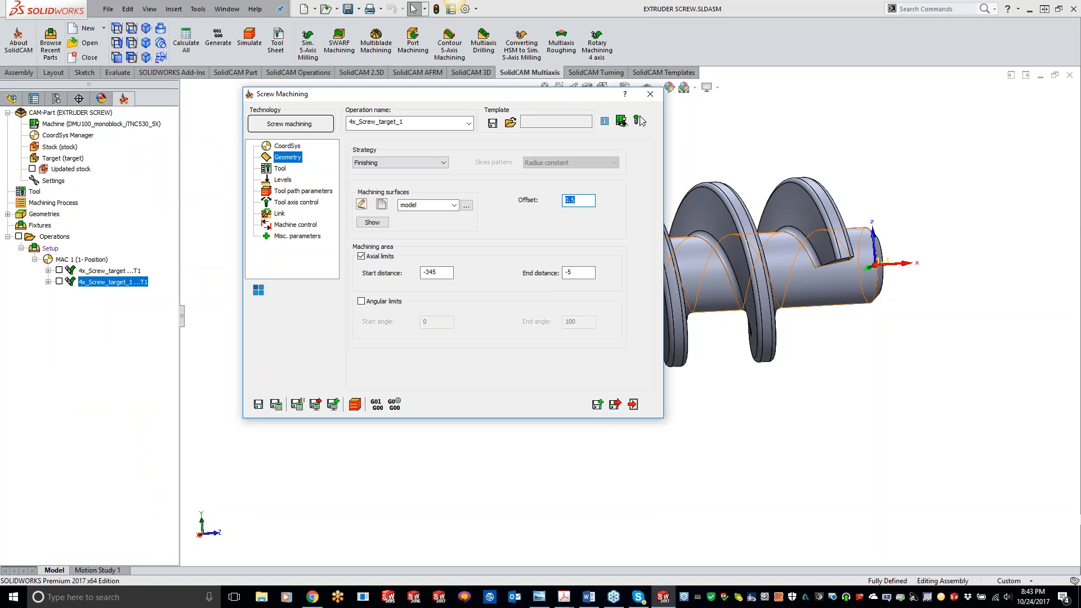
scroll(819, 288, down, 6)
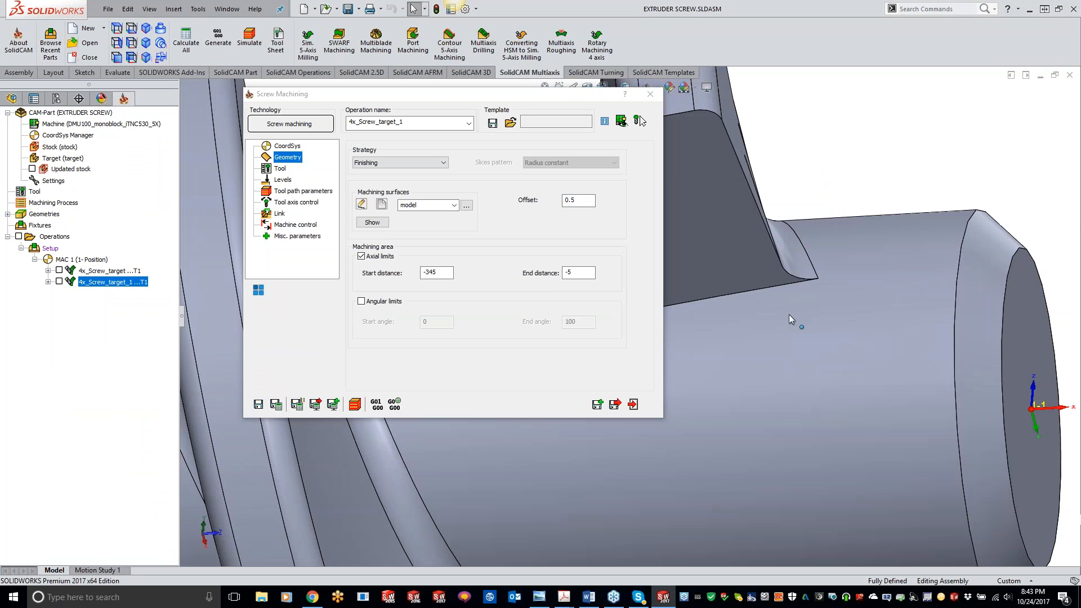
click(799, 280)
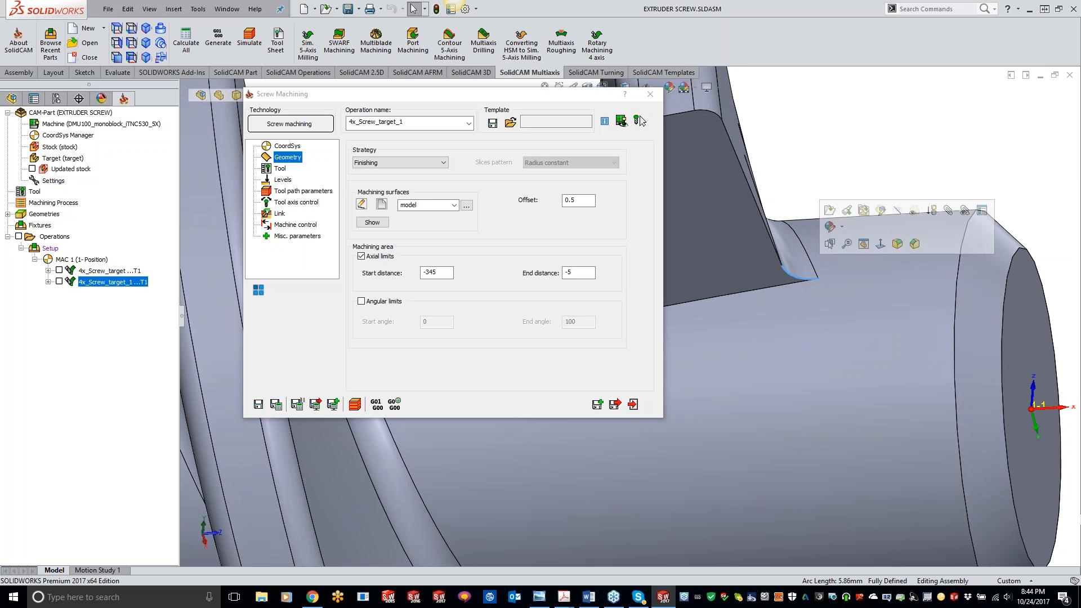
scroll(747, 299, up, 8)
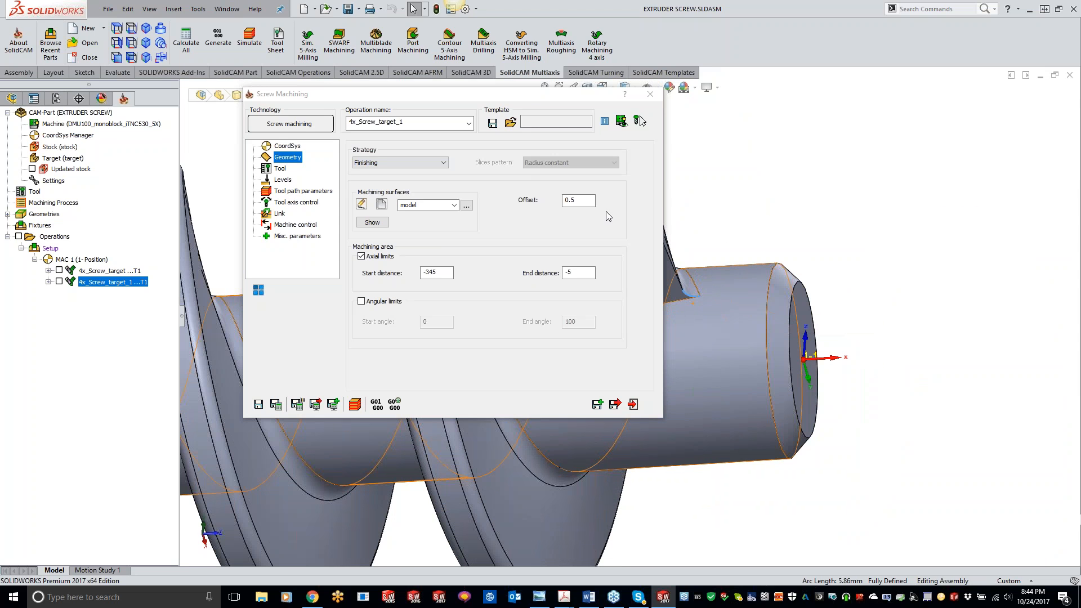
drag(524, 97, 355, 91)
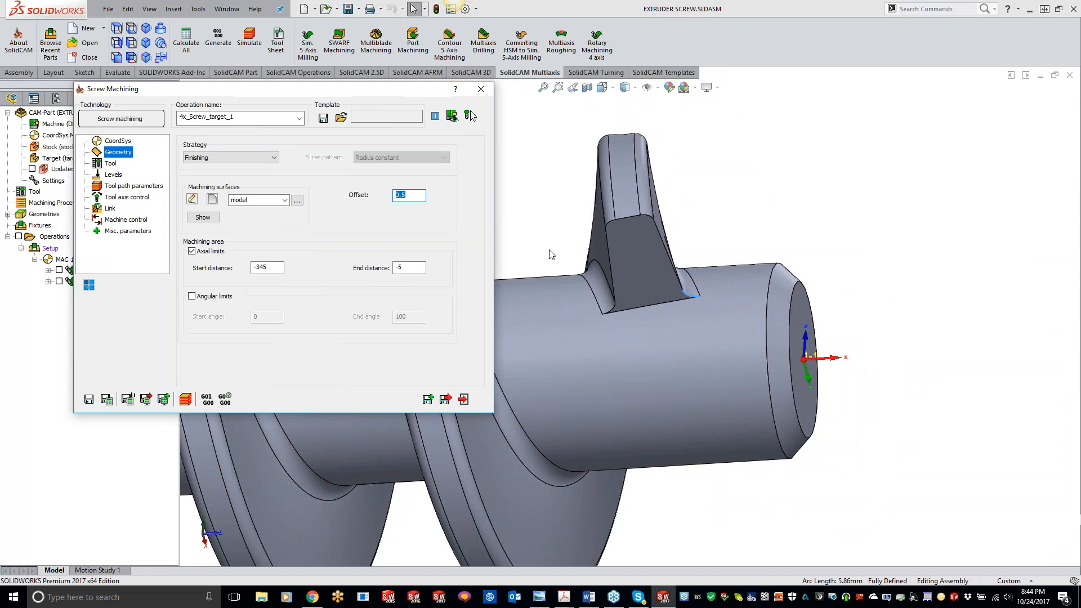
Review the screw finishing operation's tool definition and stock surface settings, then return to its geometry offset.
click(112, 165)
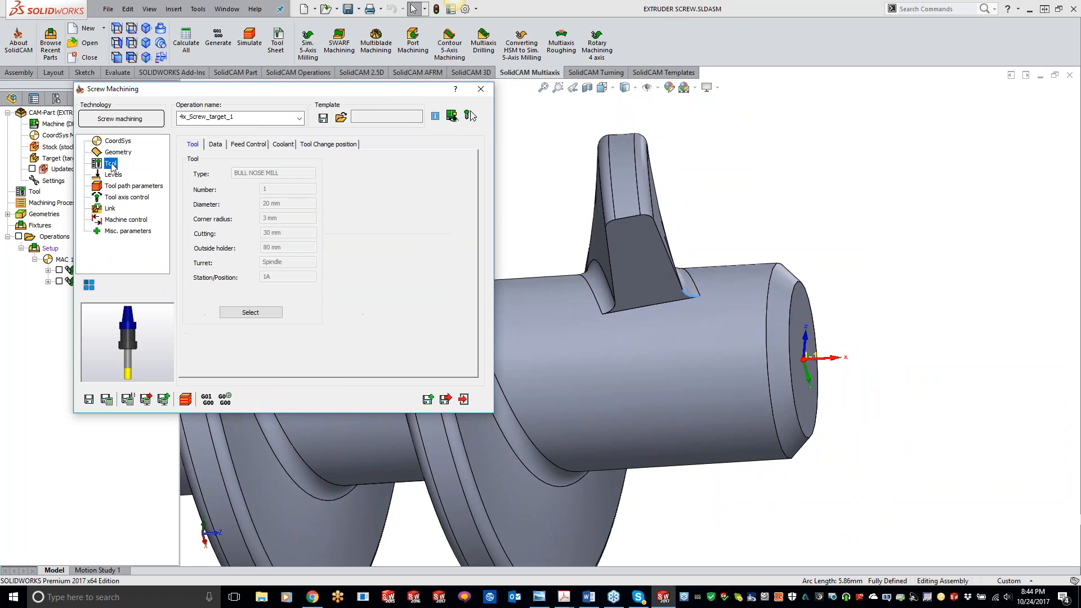
middle_drag(640, 296, 609, 243)
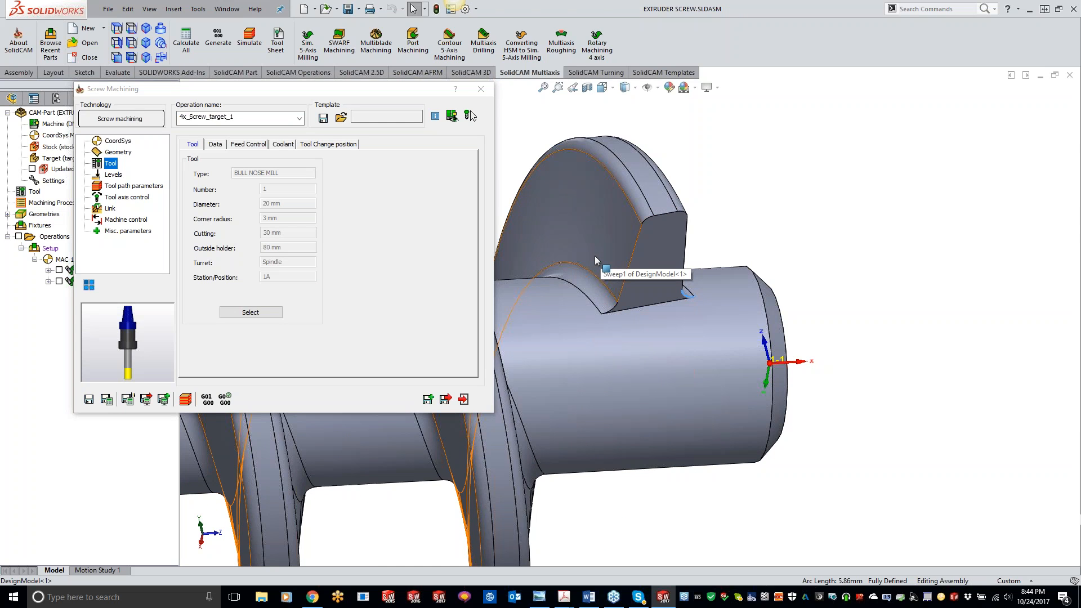
click(119, 188)
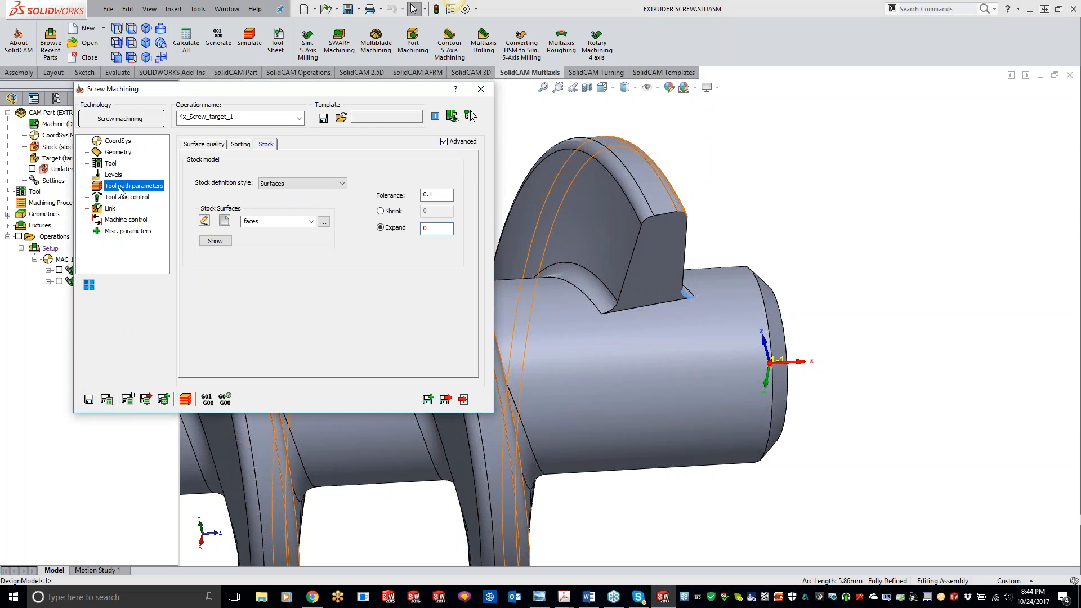
click(129, 154)
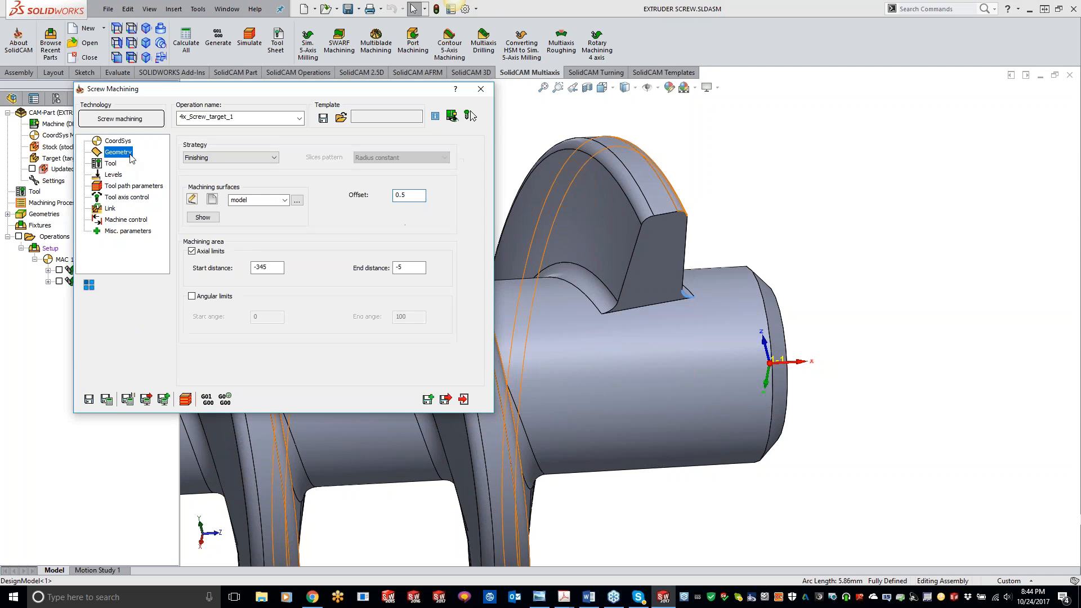
double_click(400, 195)
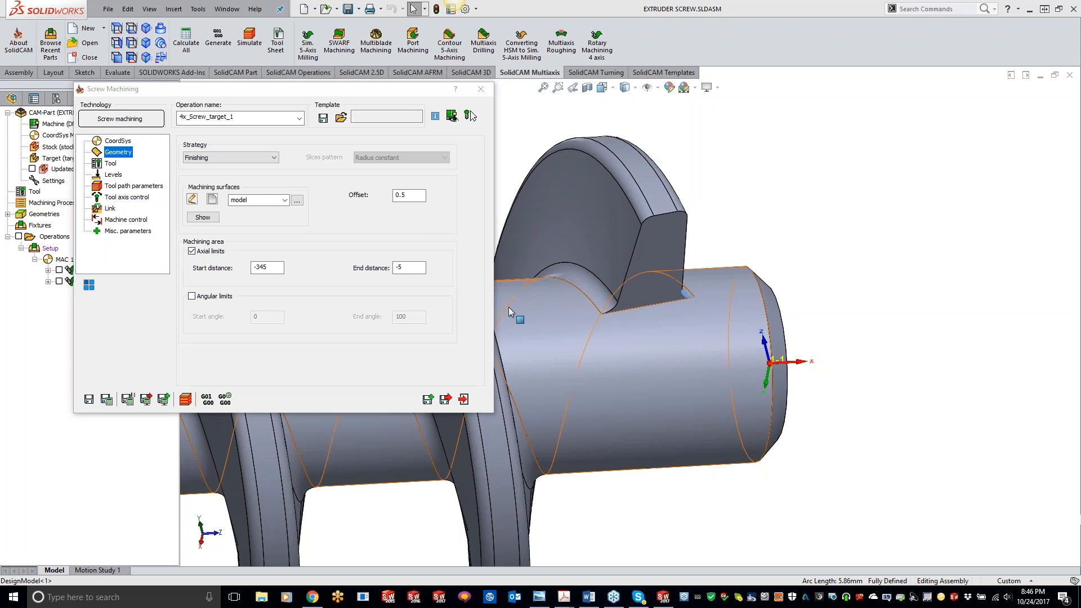
Check the axial end distance of the machining area against the fillet's end vertex on the screw shaft.
click(421, 268)
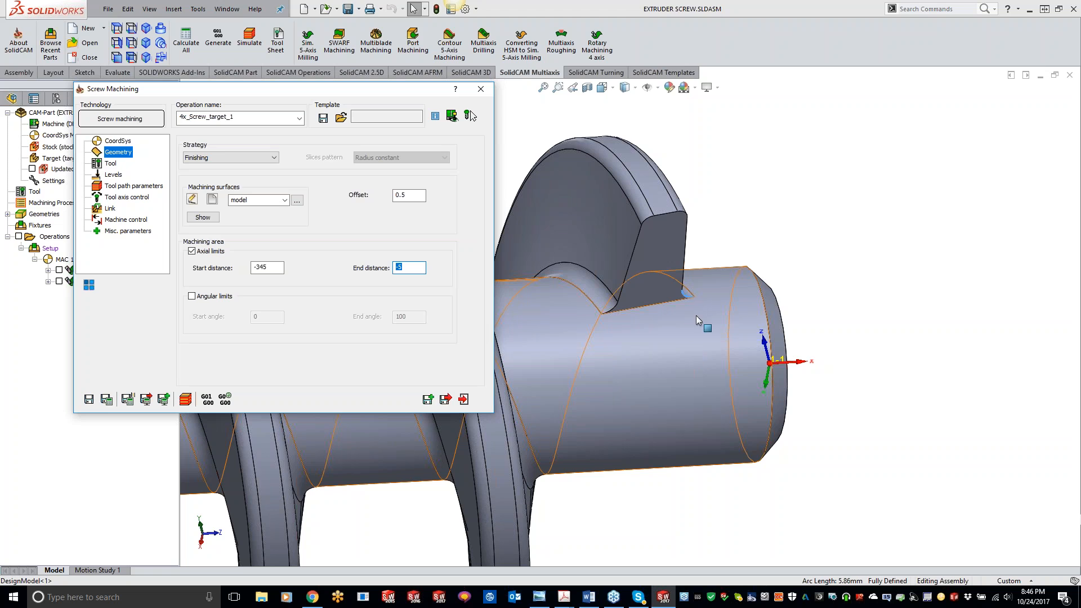
click(695, 297)
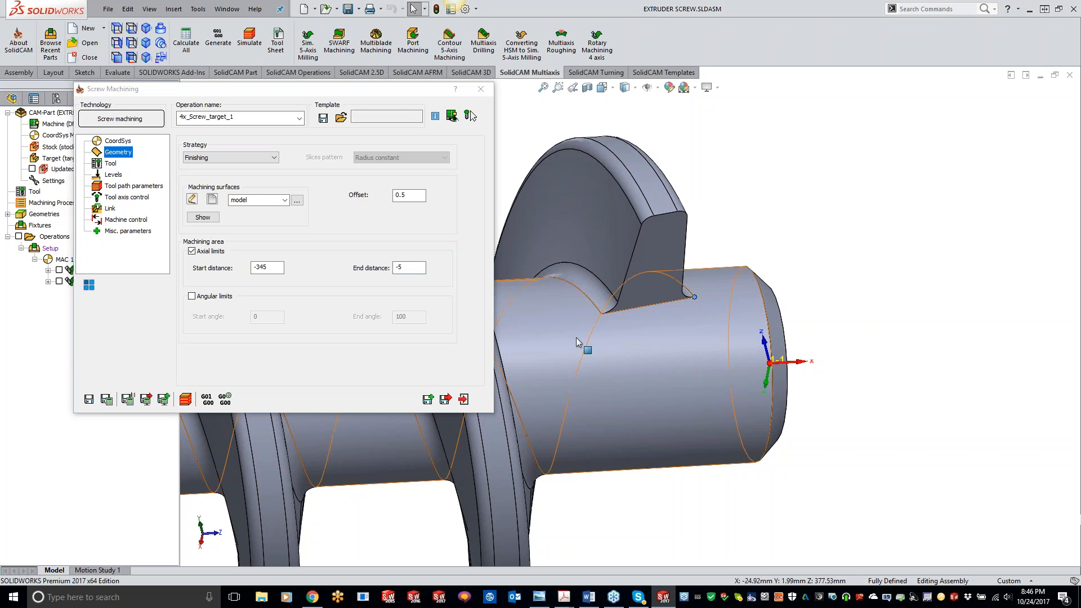
click(421, 269)
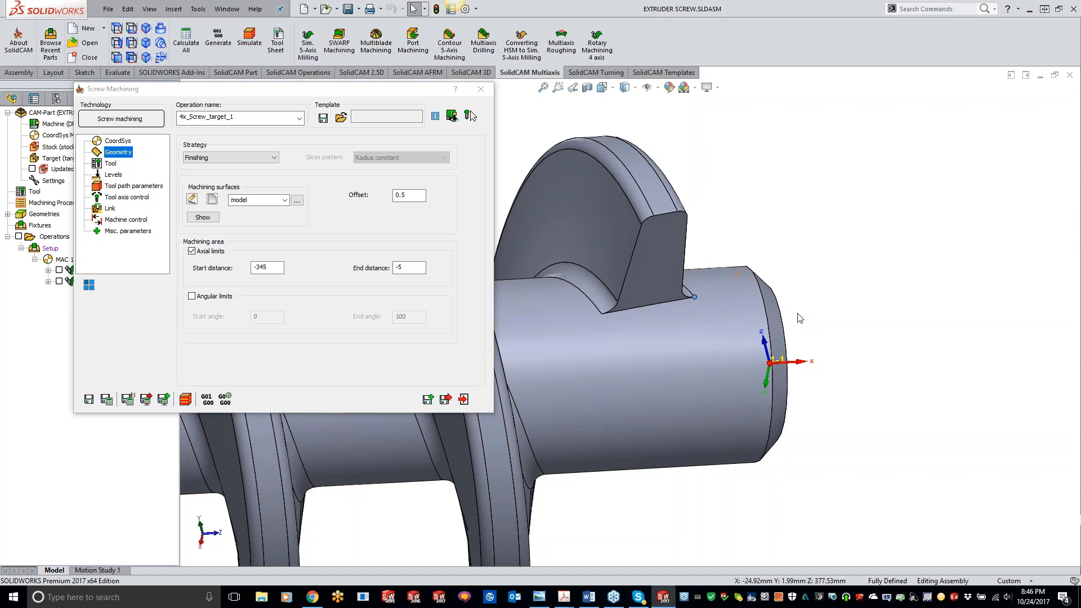
middle_drag(799, 318, 811, 338)
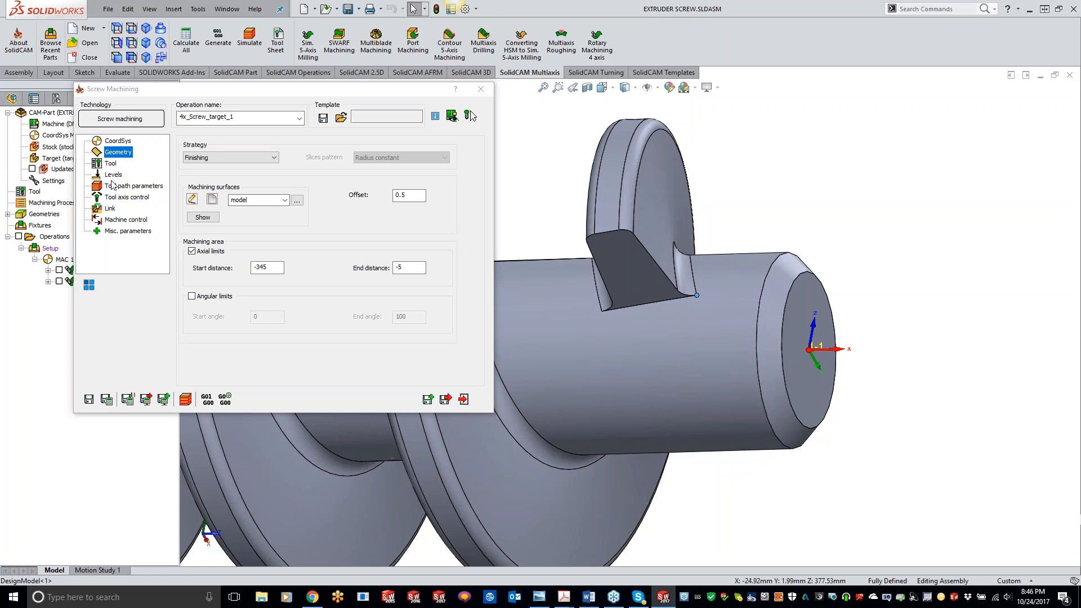
Review the finishing operation's surface quality and geometry settings, then close the Screw Machining operation.
click(129, 187)
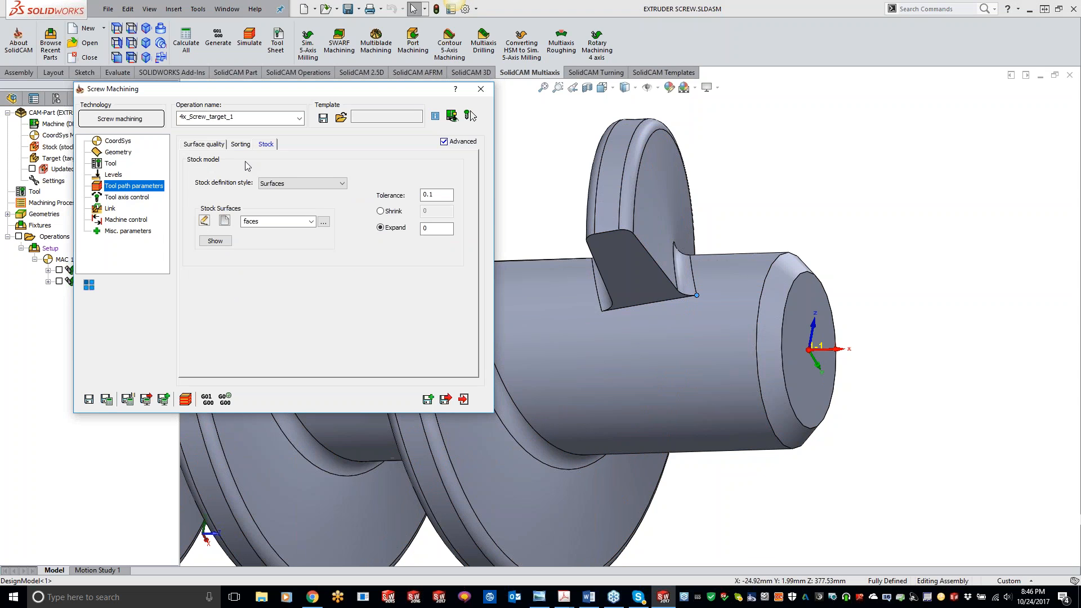
click(203, 145)
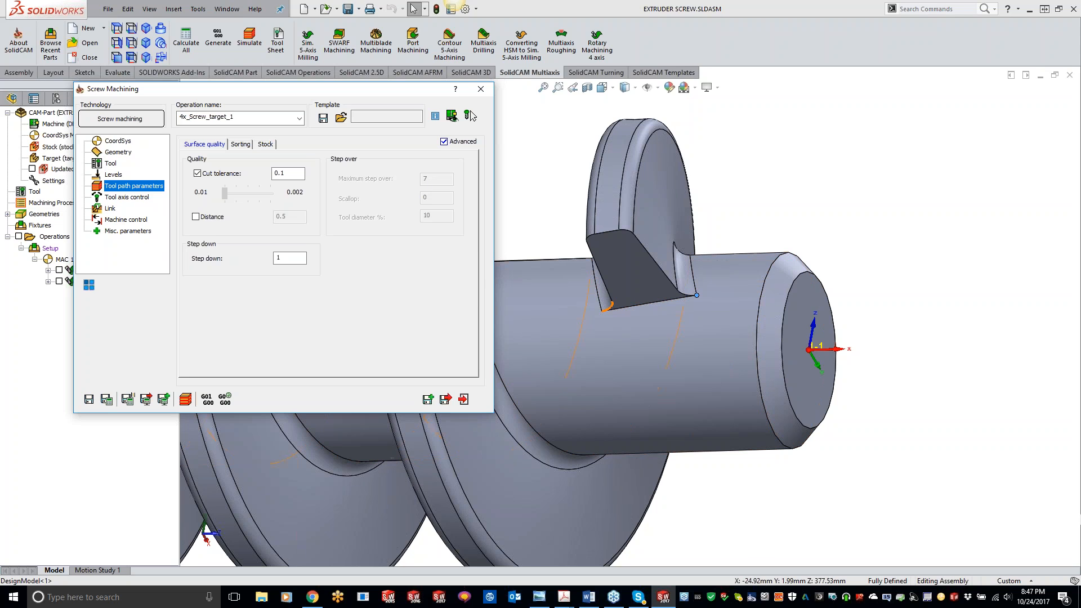
click(118, 153)
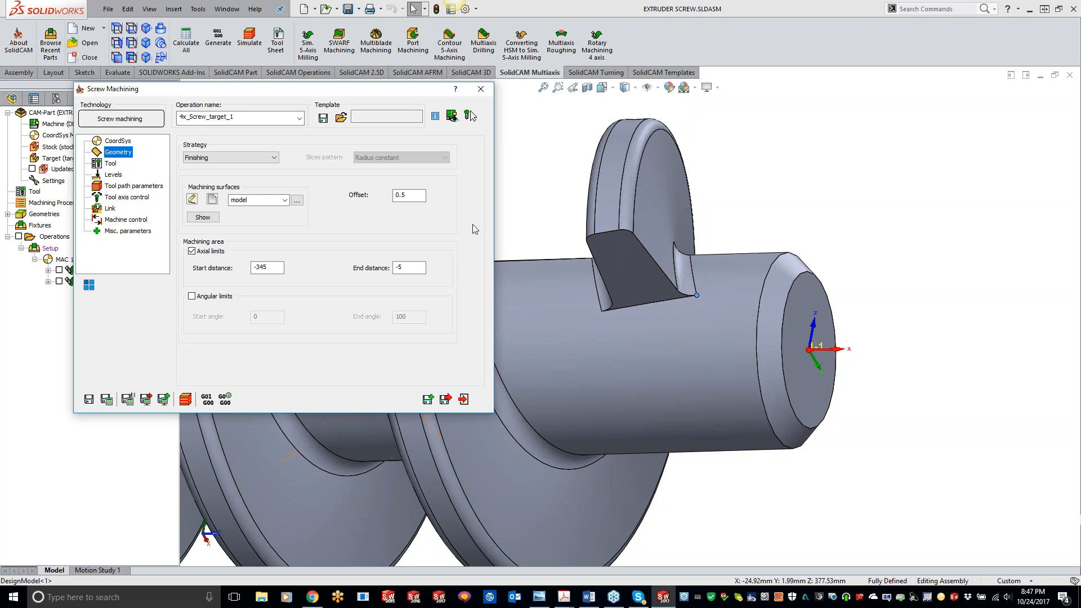
drag(322, 90, 374, 82)
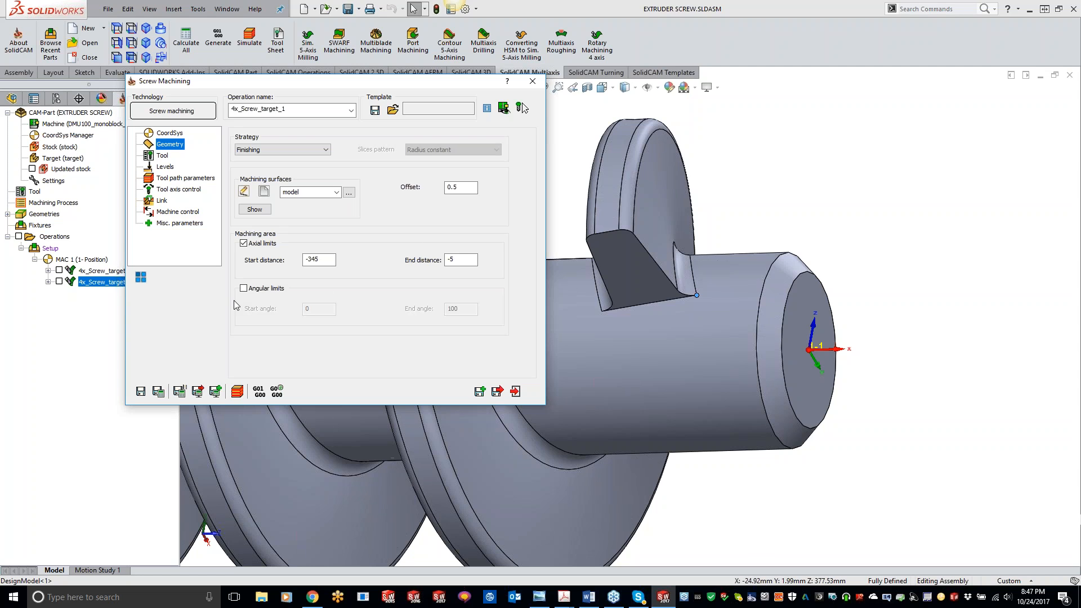
click(531, 82)
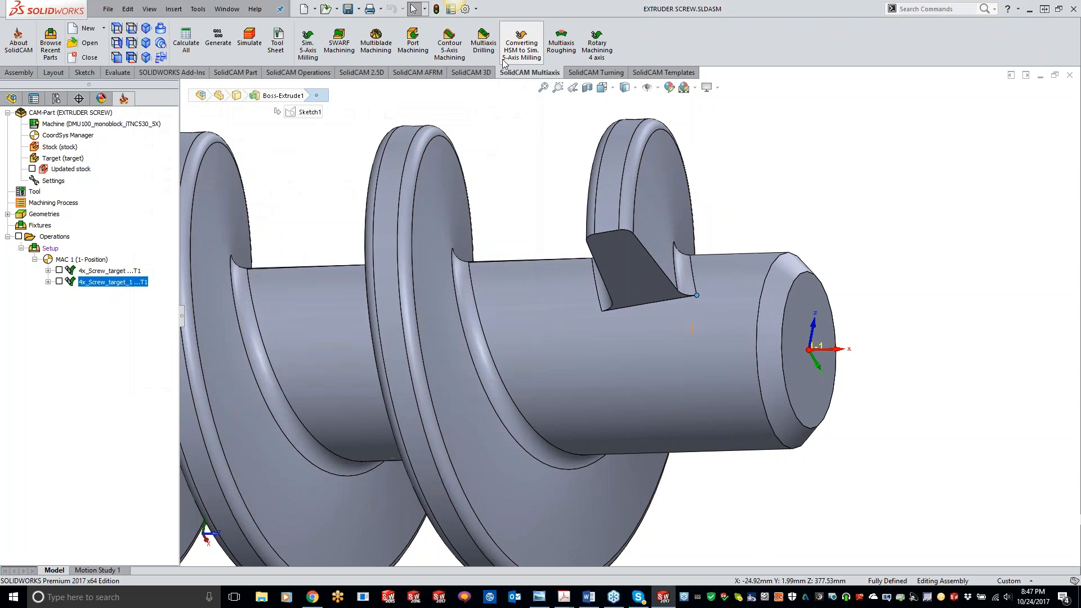
Start a new Rotary Machining operation and examine its geometry settings, including the side shift.
click(596, 45)
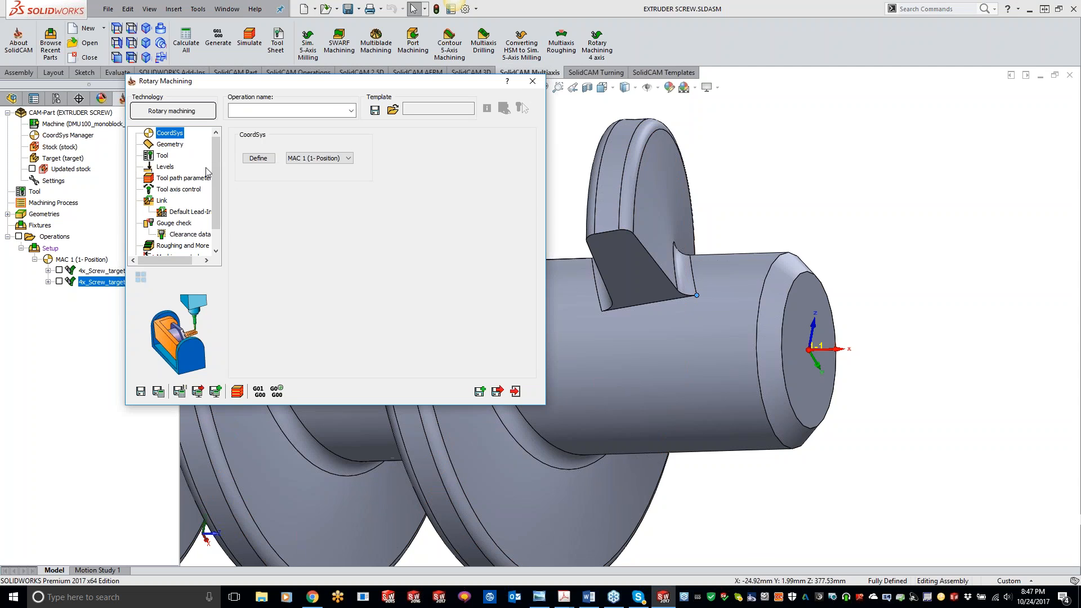
click(165, 146)
click(472, 209)
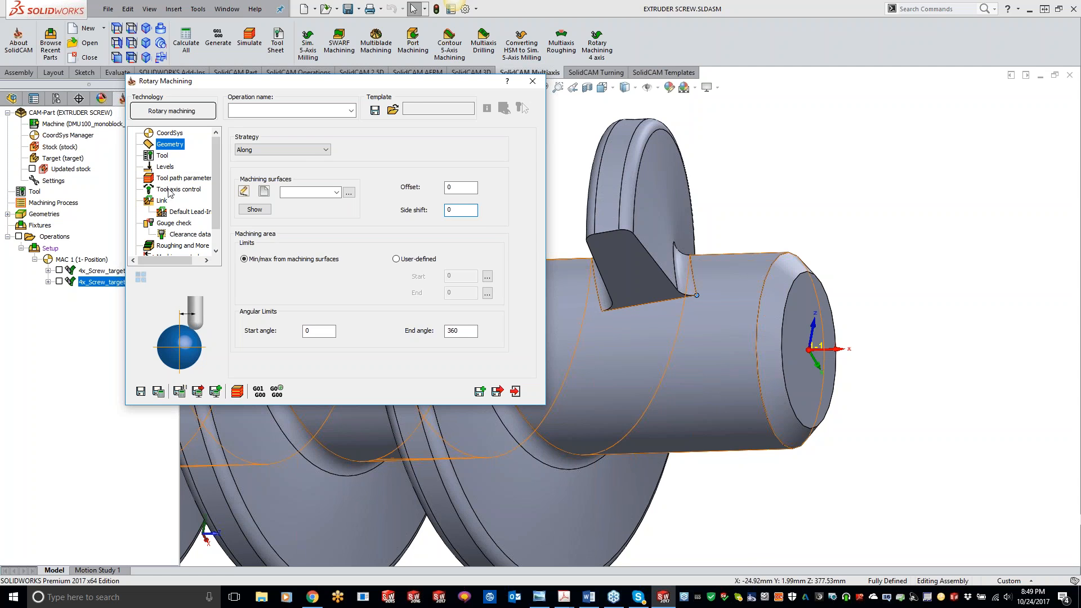
Review the Rotary Machining operation's tool path parameters, tool axis control, link, default lead-in/out, gouge check and clearance data settings.
click(169, 191)
click(170, 178)
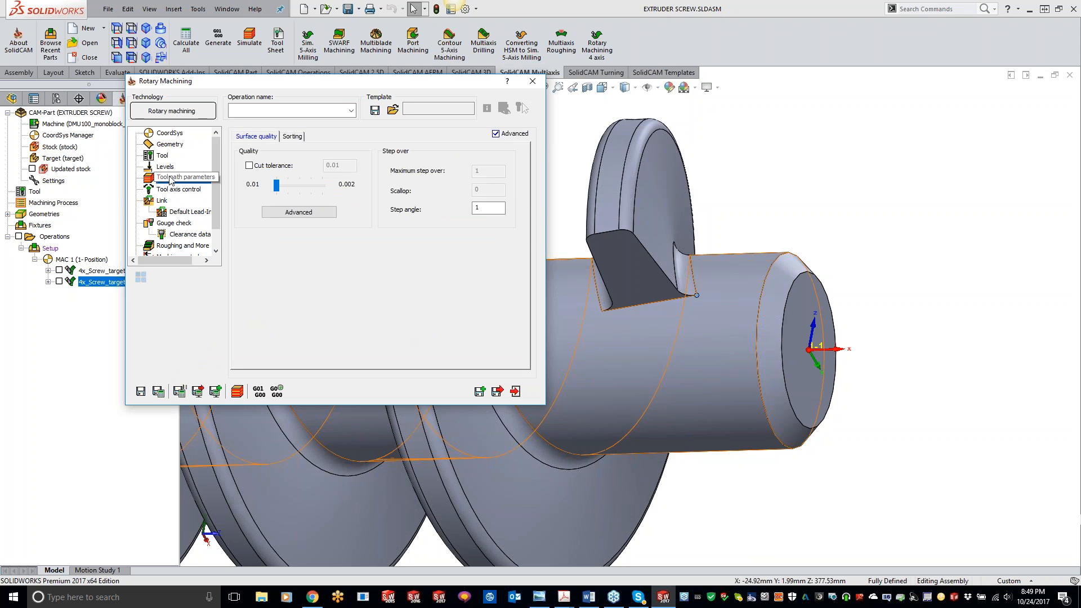
click(174, 191)
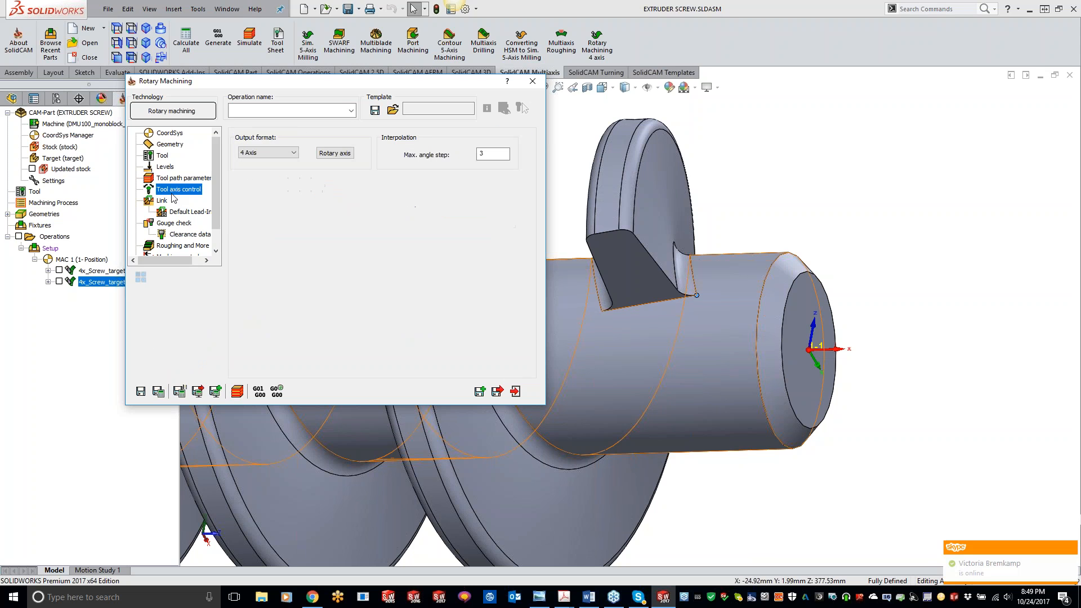
click(169, 201)
click(175, 213)
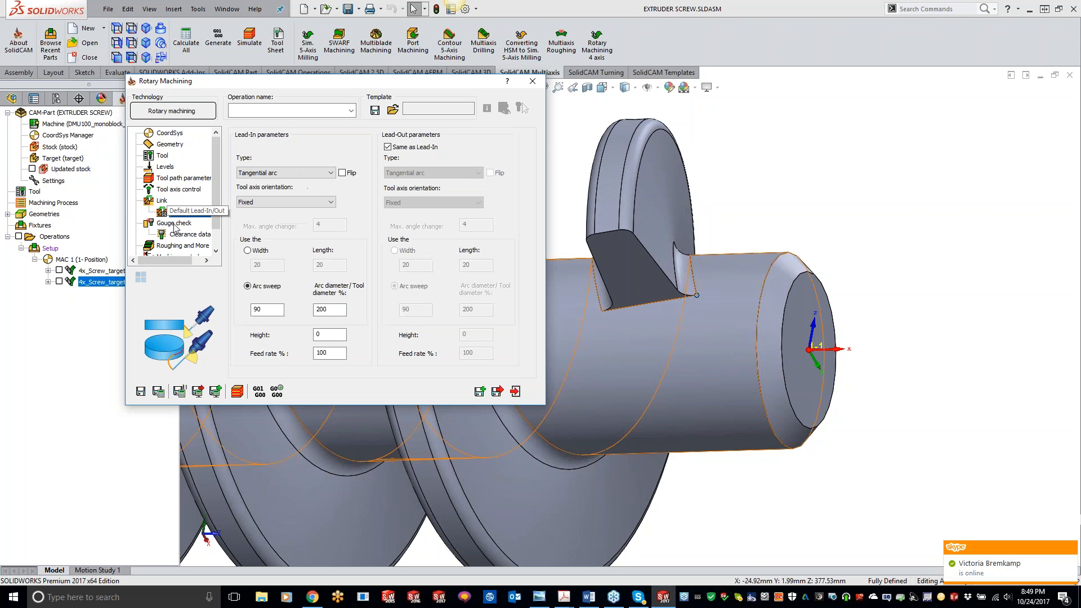
click(175, 225)
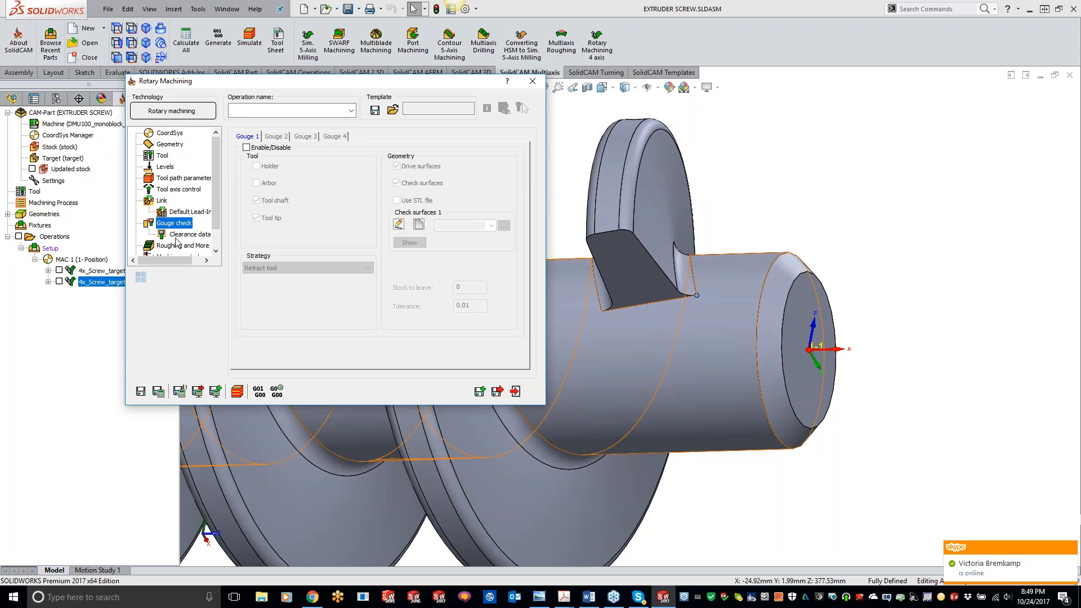
click(178, 235)
Try user-defined machining area limits with the start point on the fillet's end vertex, then close the Rotary Machining operation.
click(169, 145)
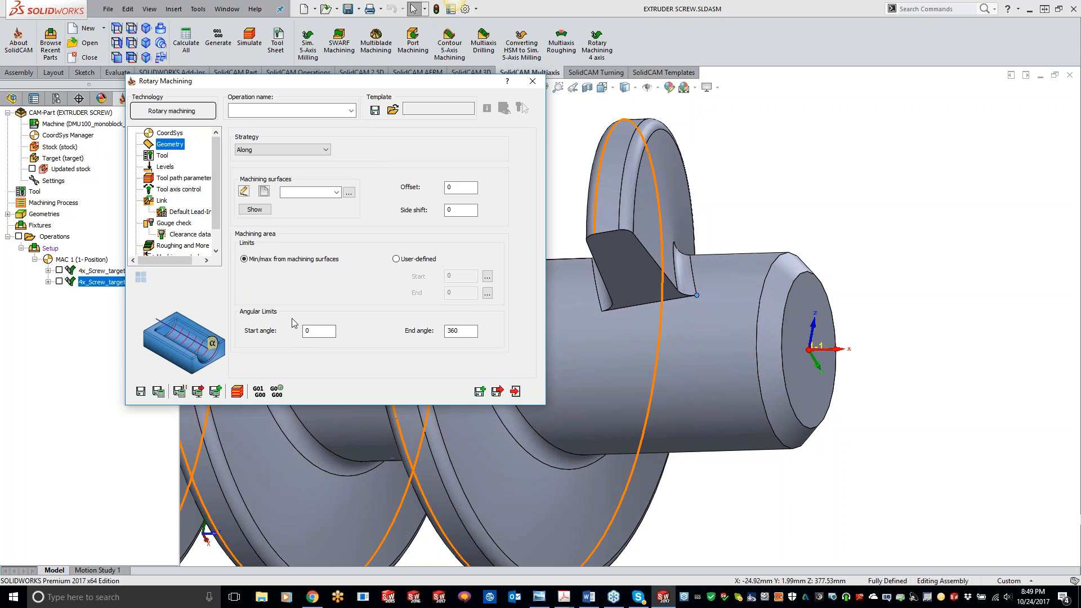
double_click(308, 331)
click(397, 260)
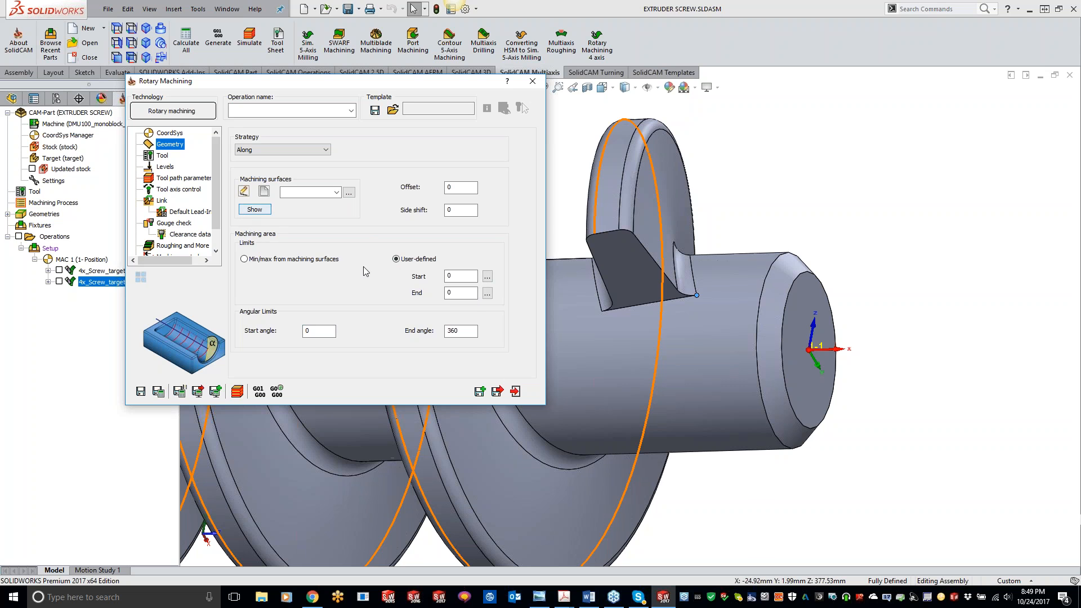
click(488, 276)
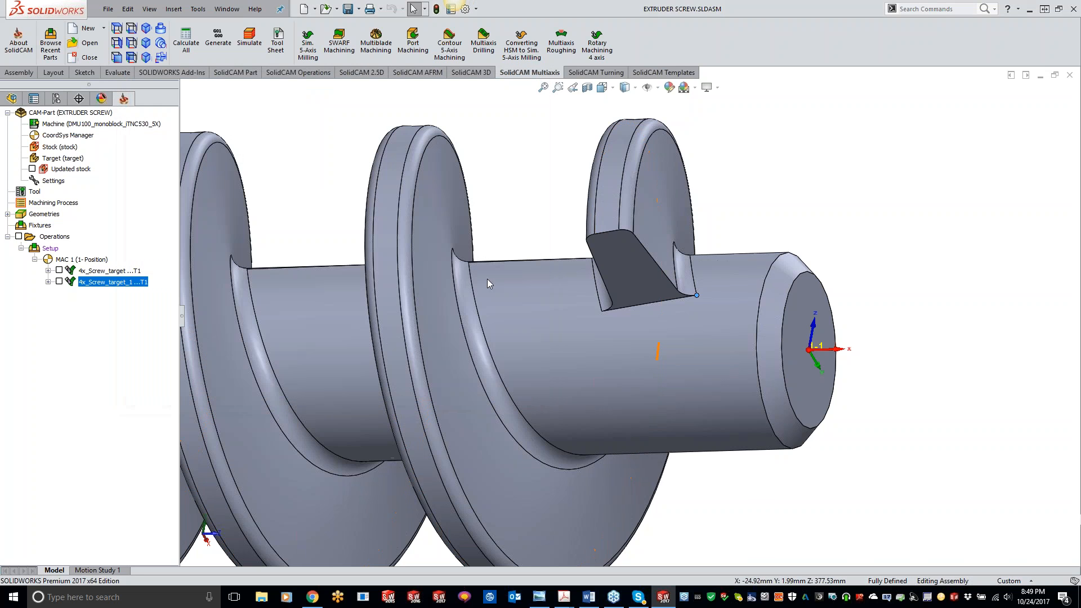
click(696, 295)
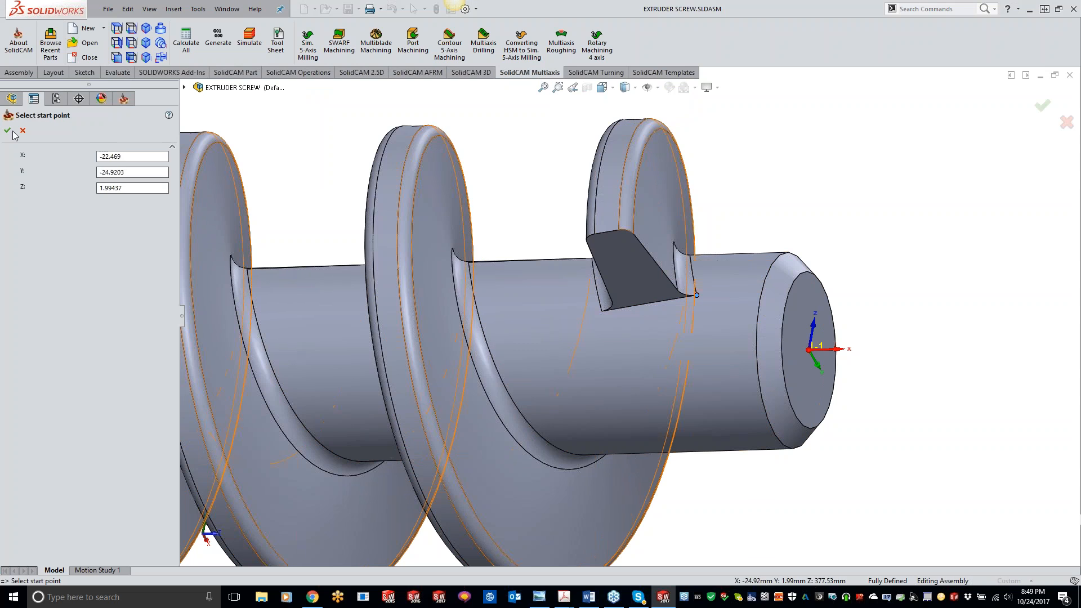
click(8, 130)
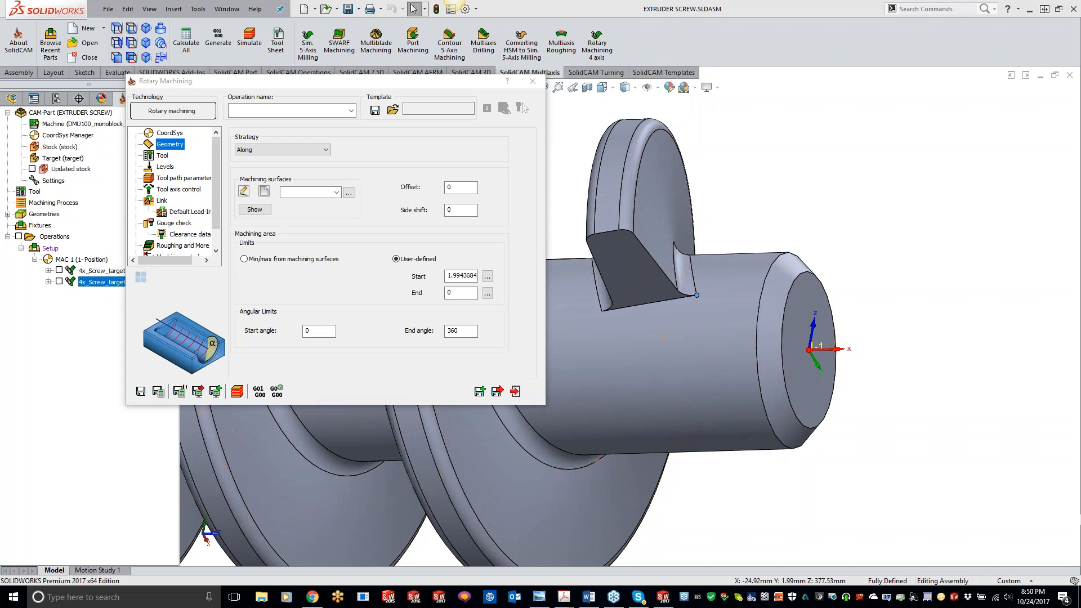
click(537, 83)
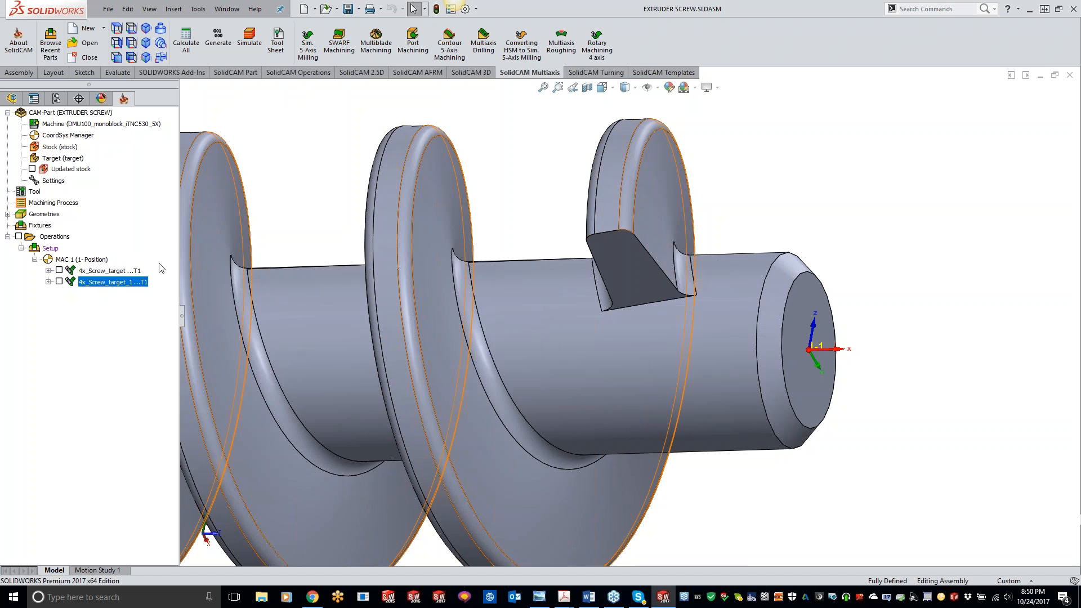
Review the 4x_Screw_target_1 finishing operation's geometry settings against the whole extruder screw, then close the operation.
double_click(107, 286)
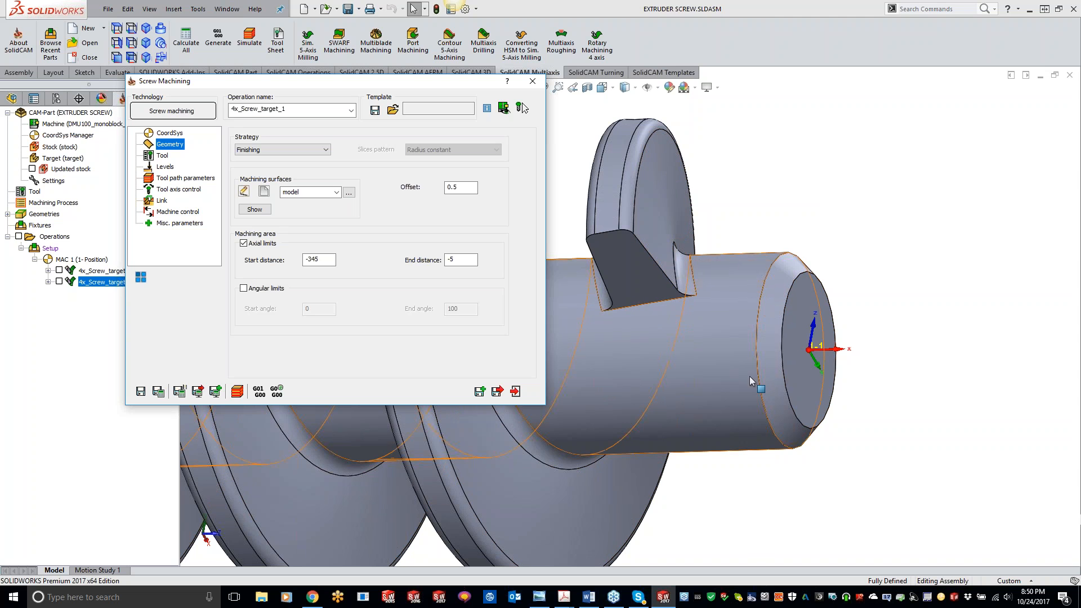
scroll(620, 338, up, 8)
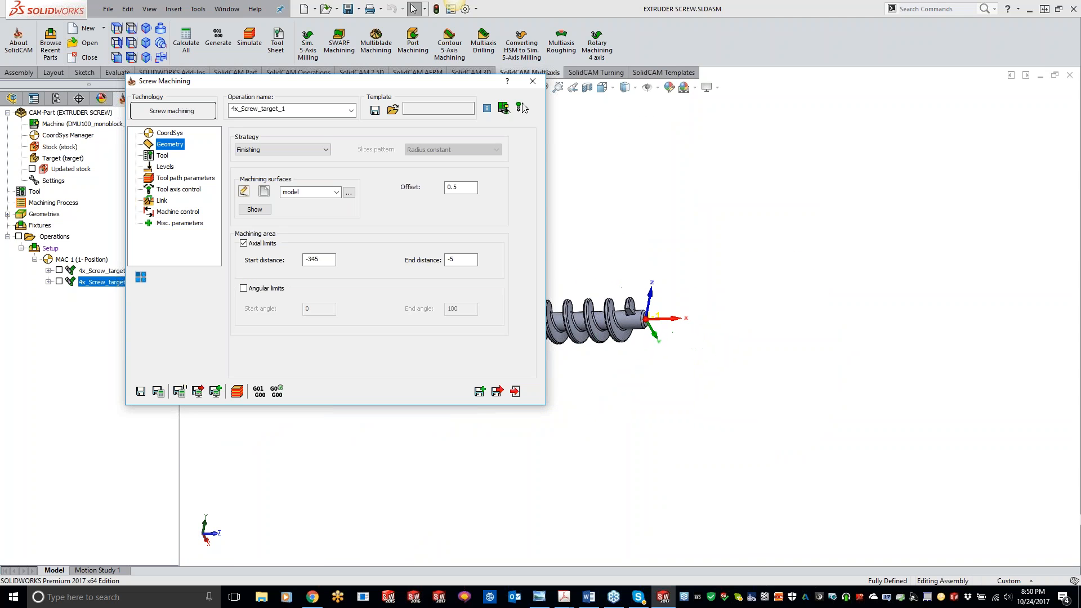
scroll(586, 374, down, 5)
middle_drag(588, 365, 670, 372)
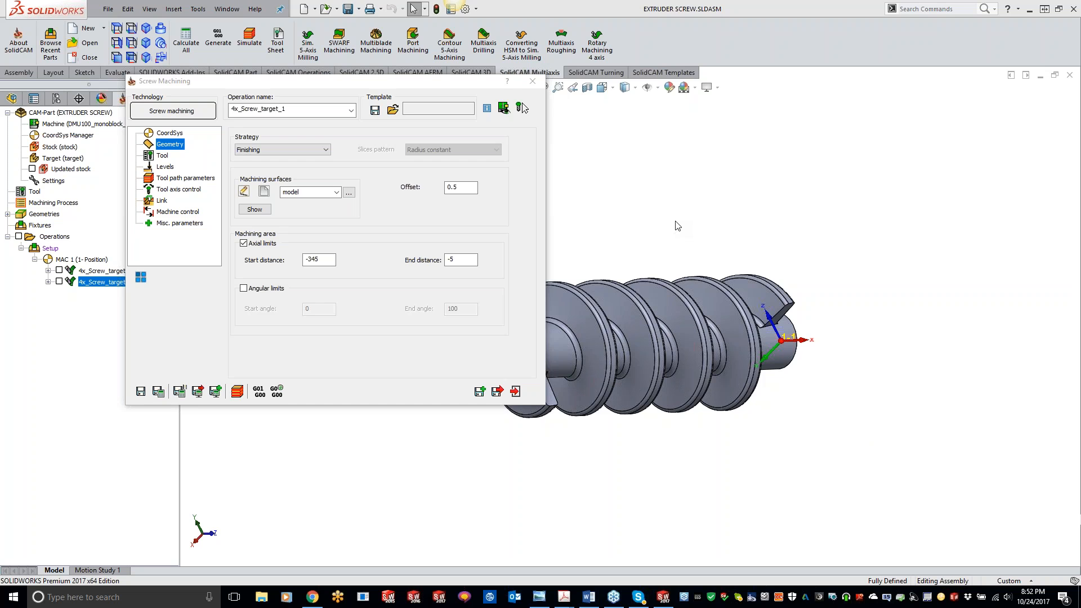
click(532, 81)
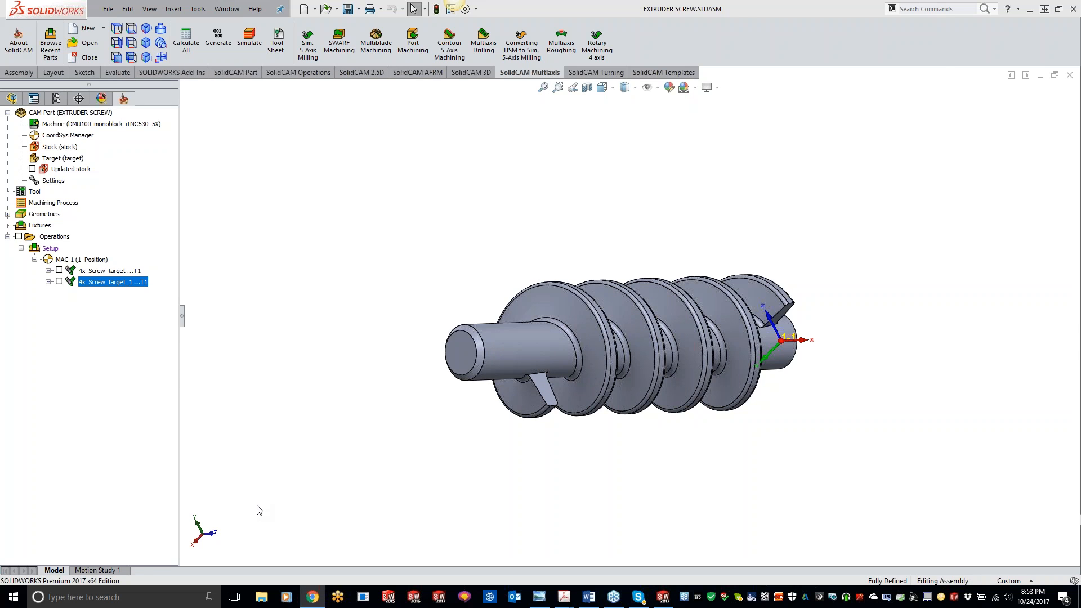
Switch to Chrome, open the KevCAM Night School page on the SolidCAM website, and examine the class registration options.
key(alt+Tab)
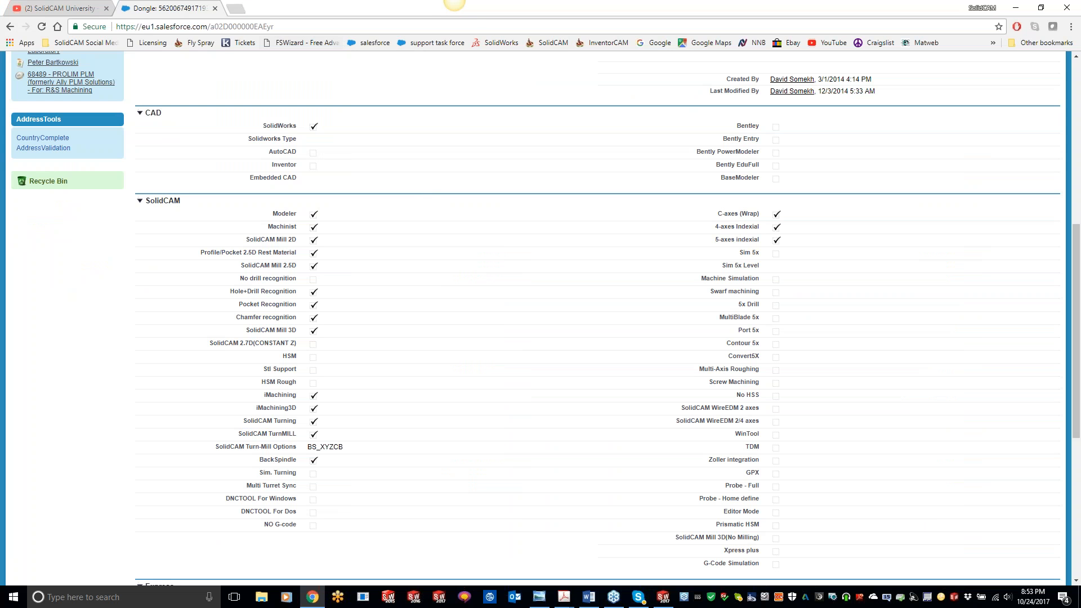
click(551, 42)
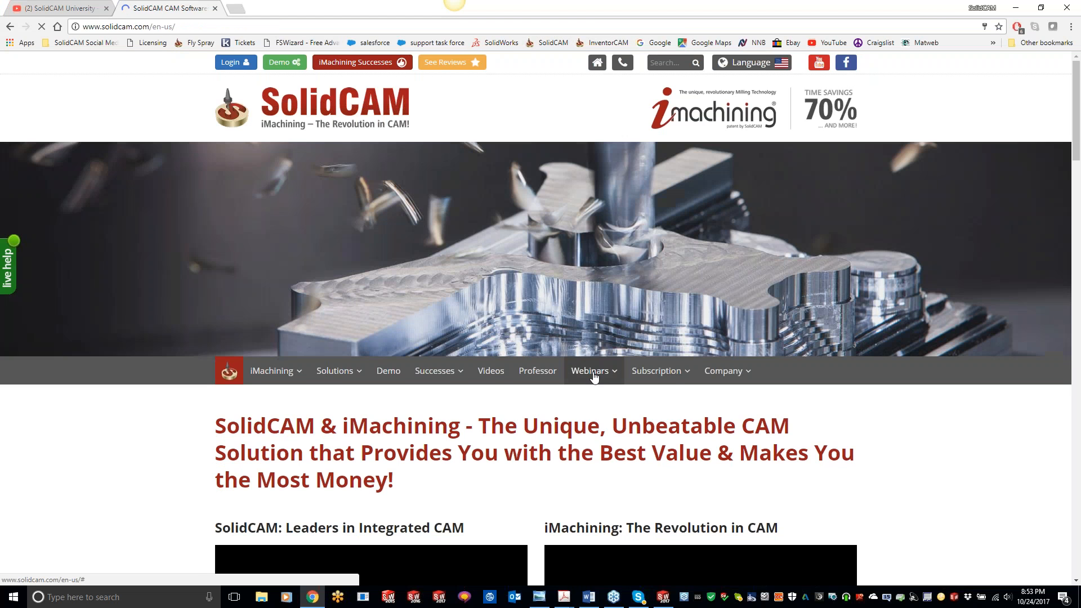
mouse_move(594, 376)
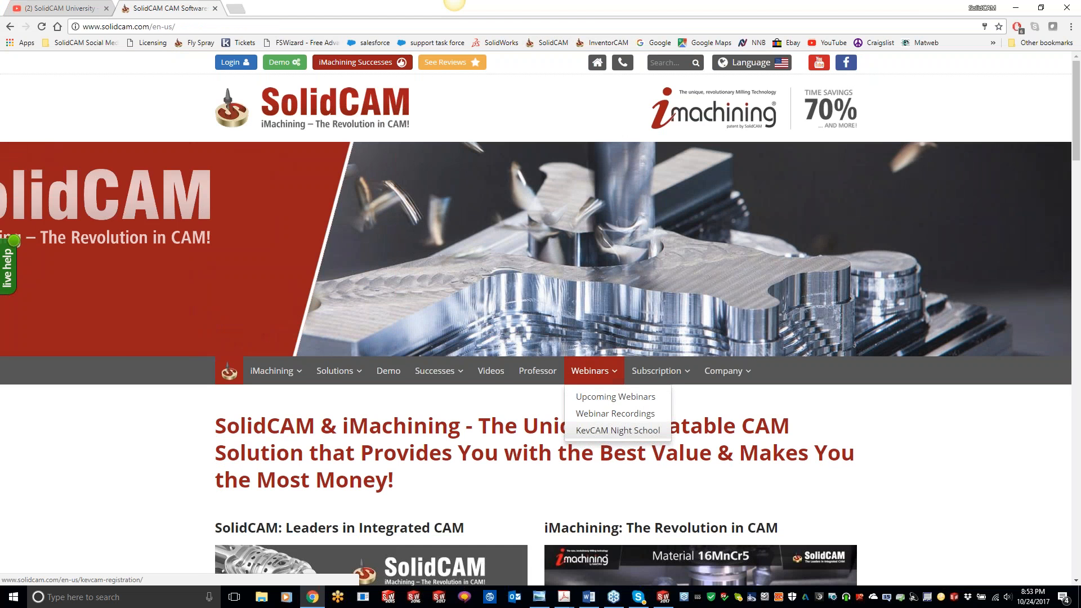
click(605, 431)
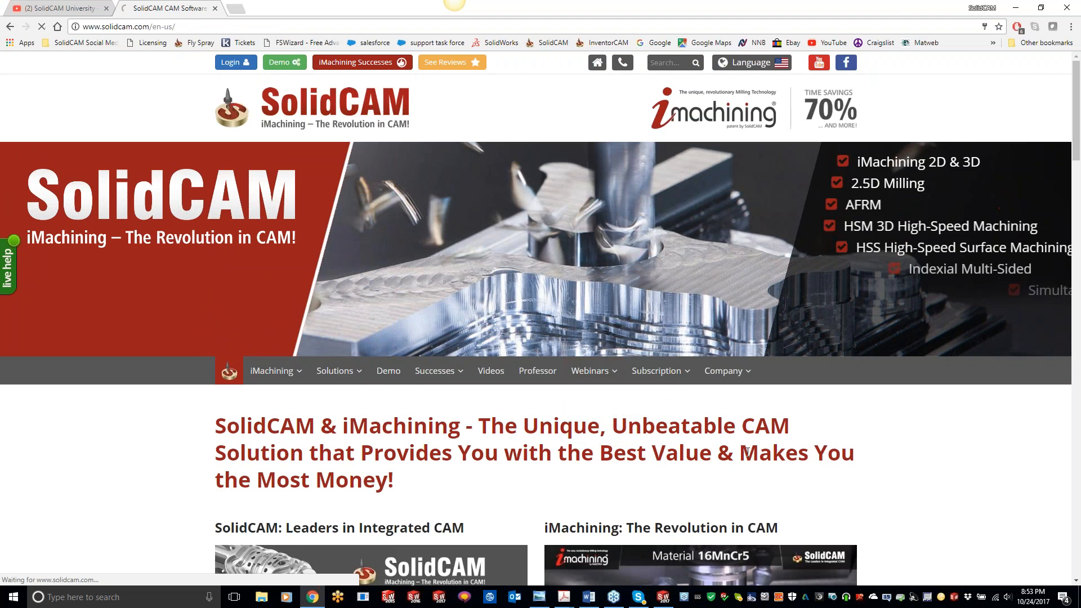
scroll(721, 437, down, 5)
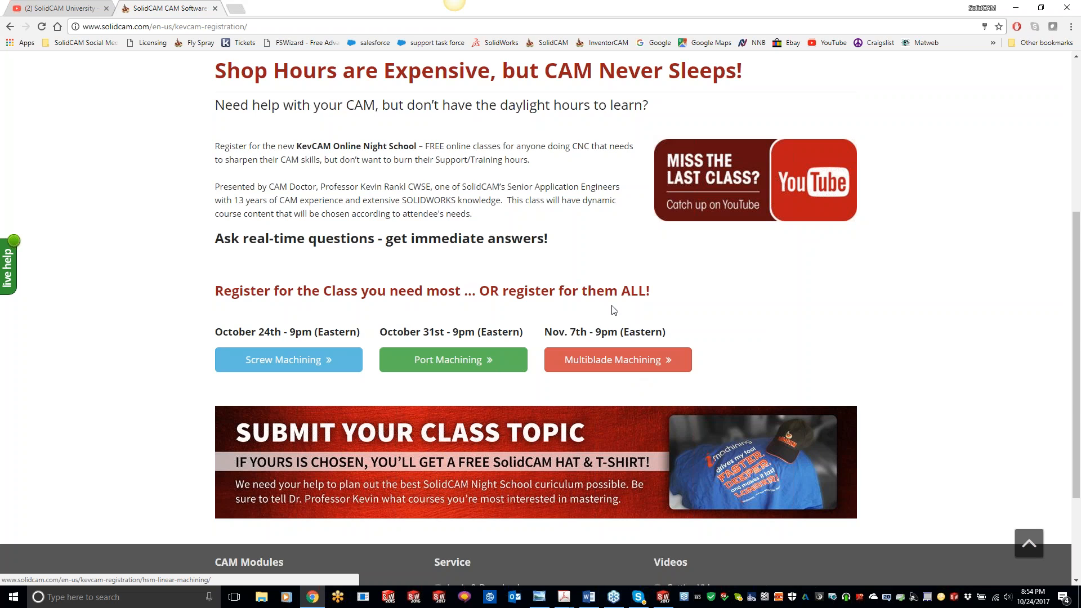
scroll(613, 309, up, 2)
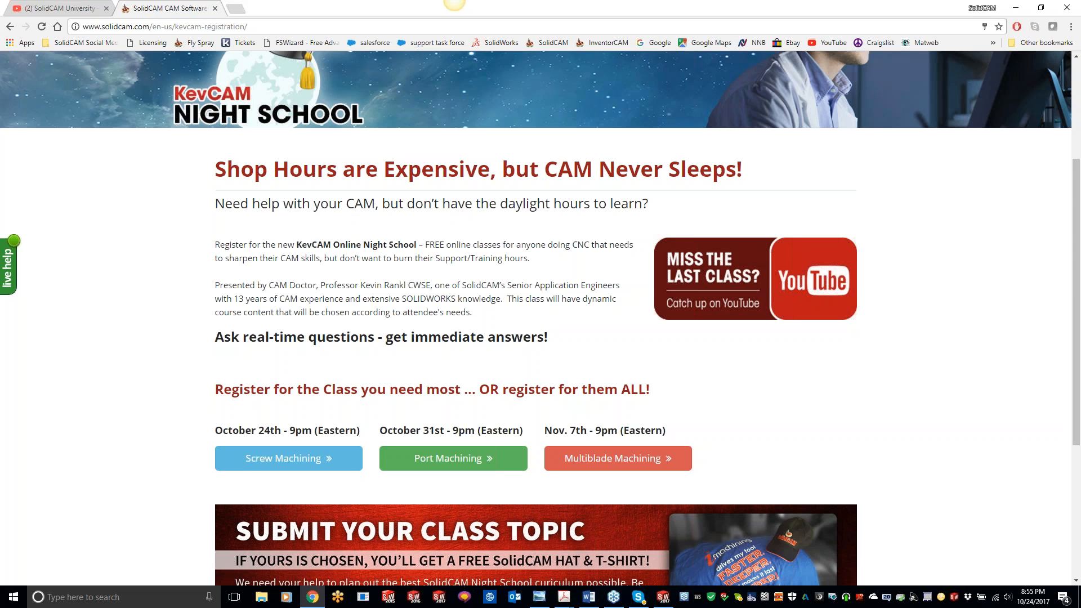
click(1011, 337)
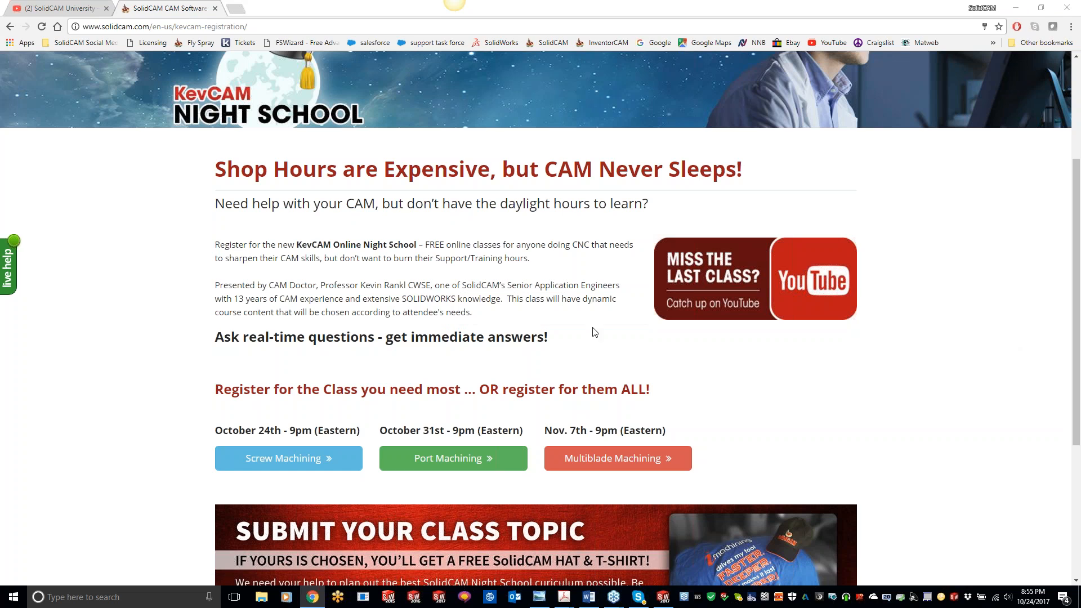